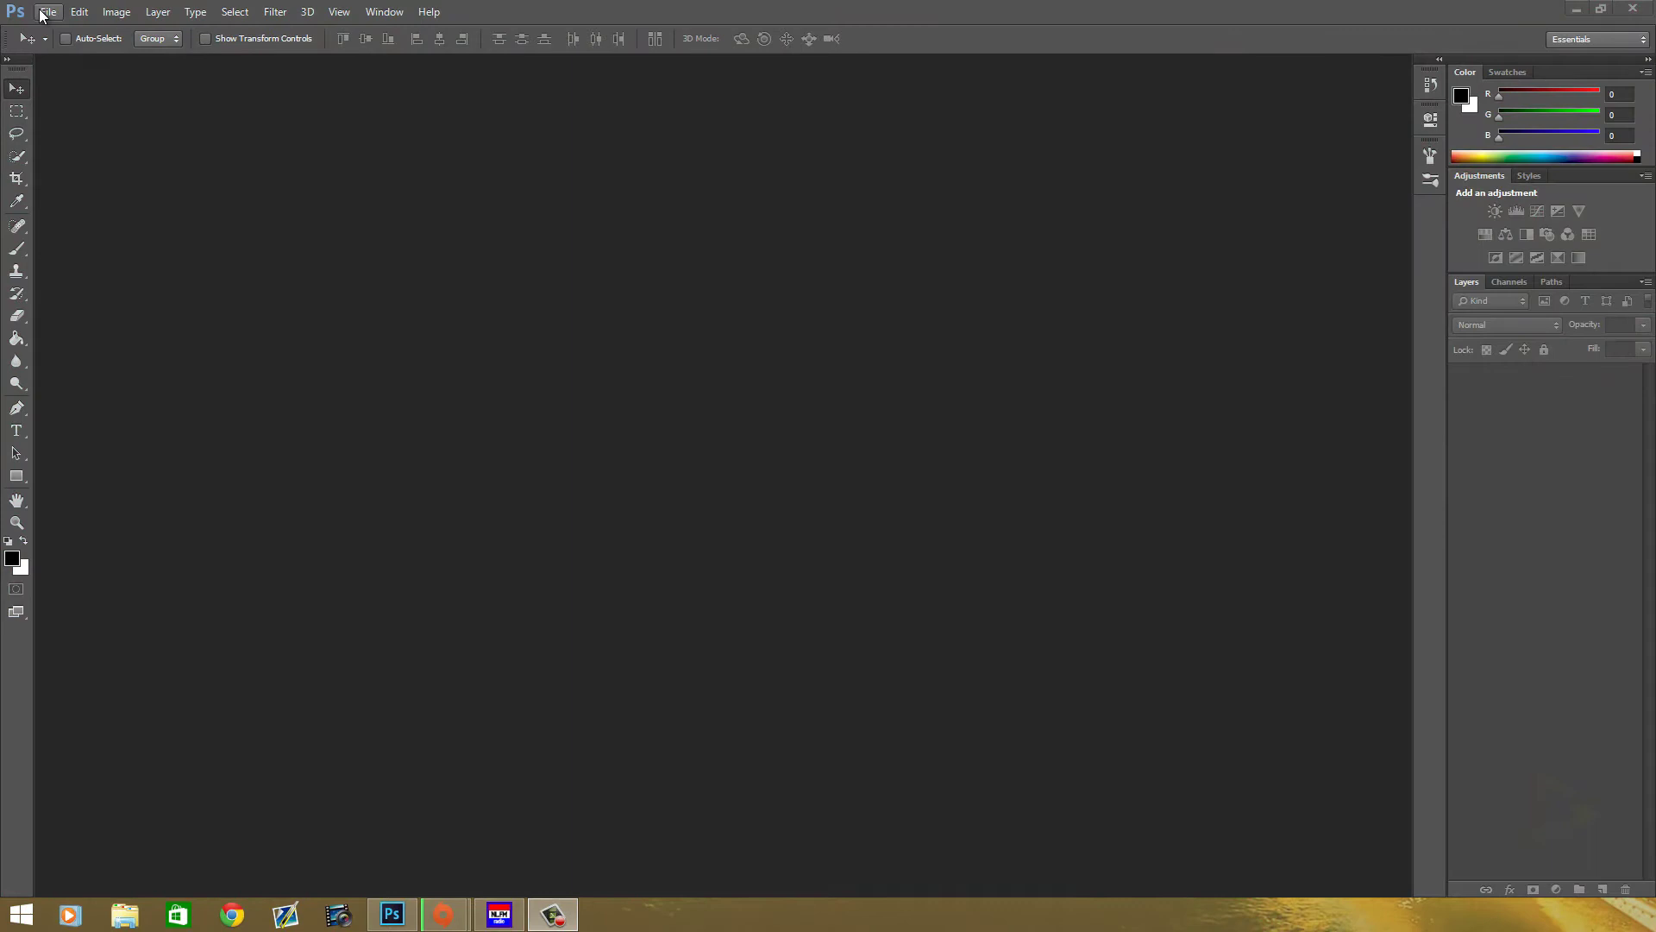
# Create Untitled-1, a 1000 × 1000 px document at 72 resolution with a white background.
pyautogui.click(43, 12)
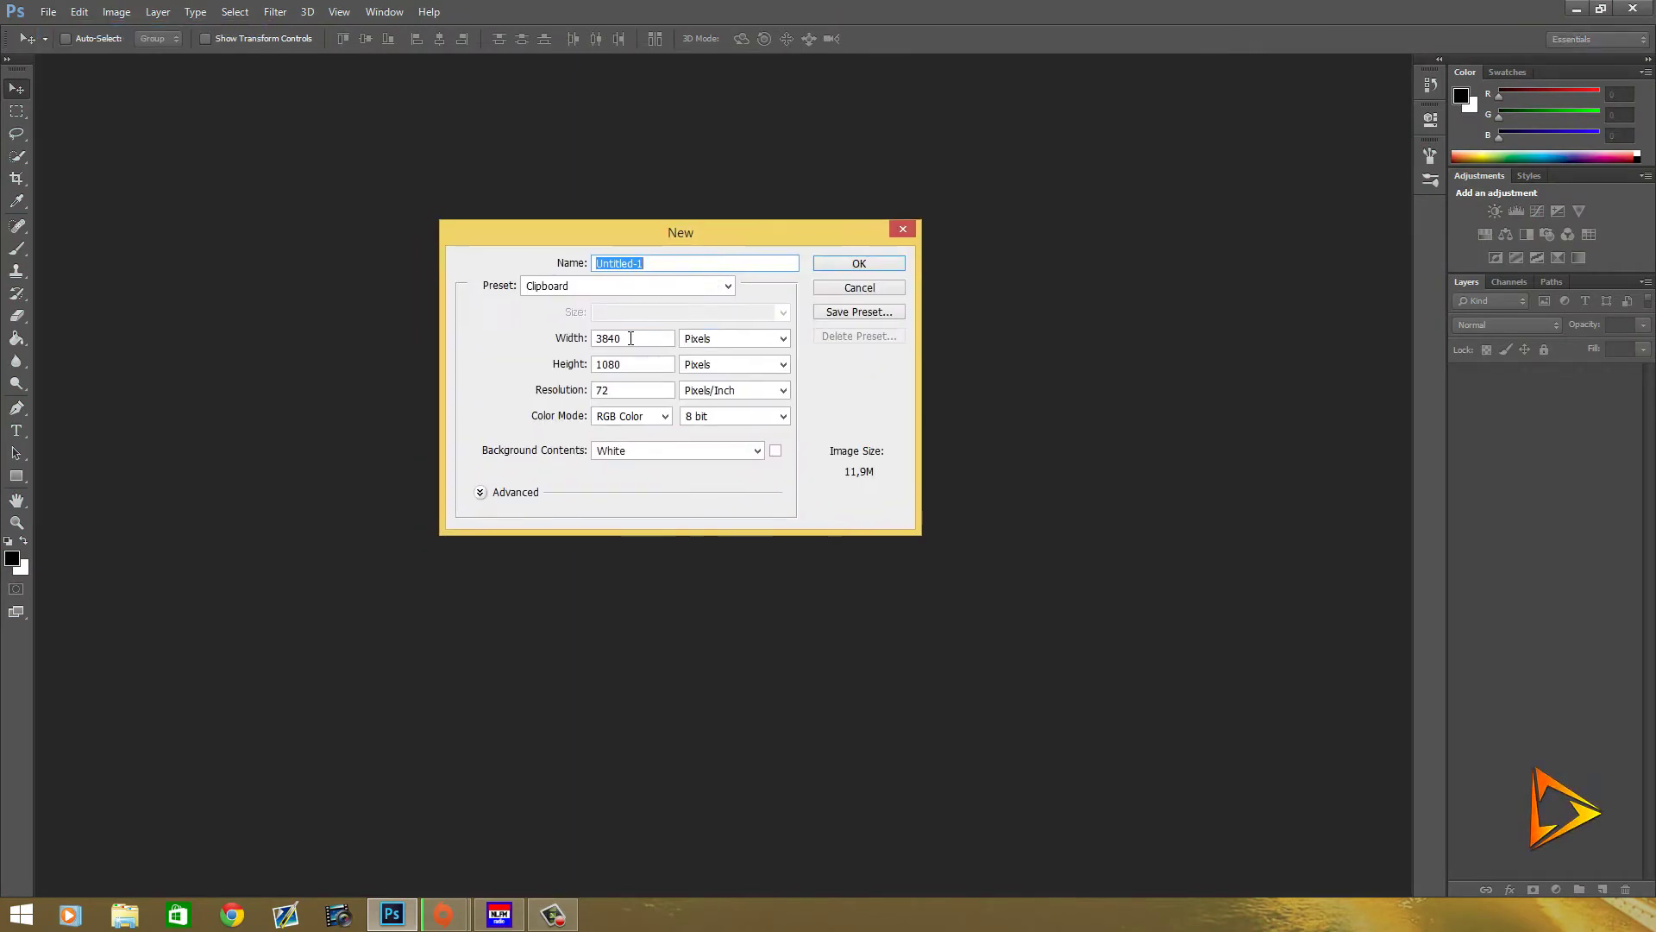
pyautogui.doubleClick(630, 338)
pyautogui.write('1000')
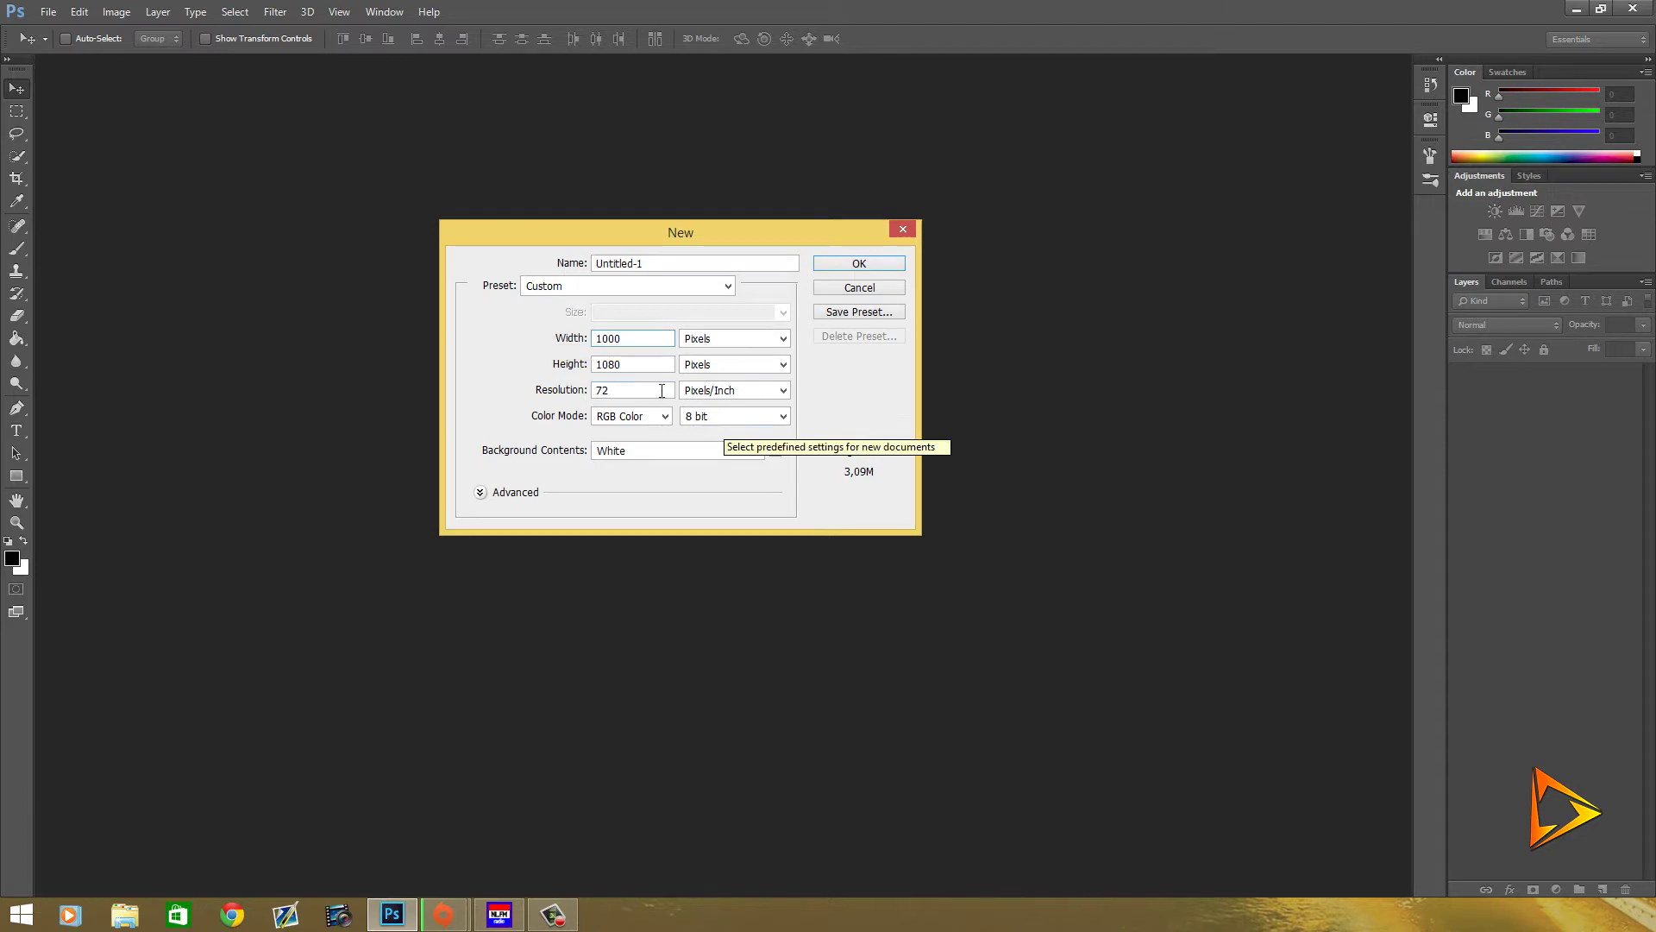
pyautogui.click(618, 365)
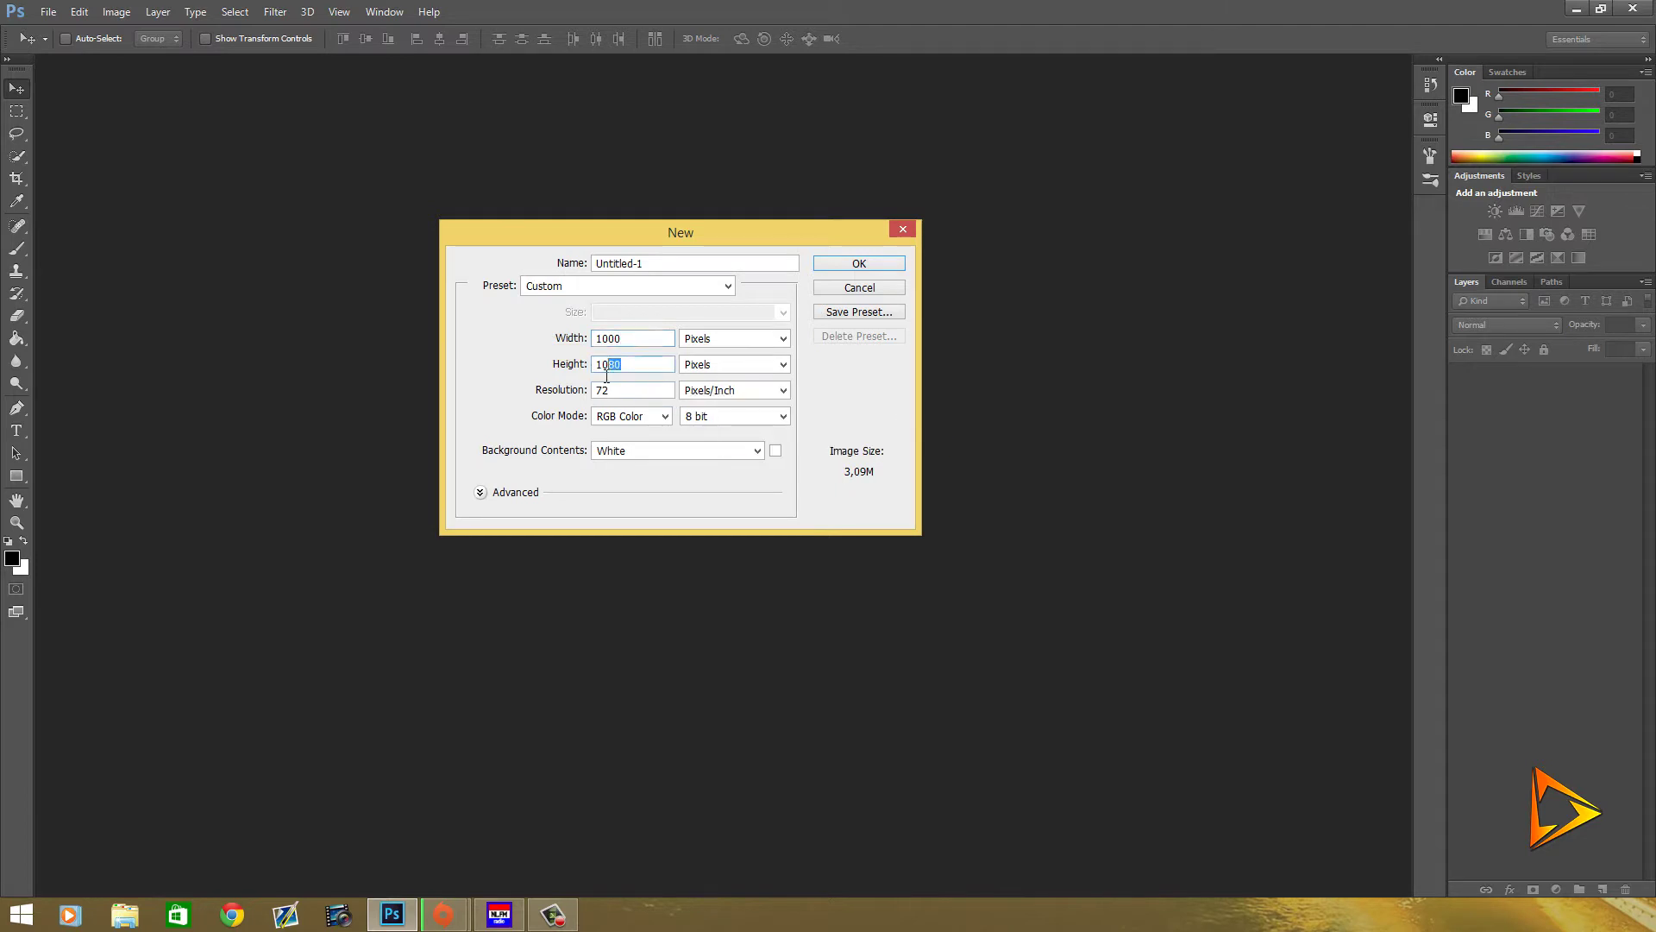
pyautogui.press('BackSpace')
pyautogui.write('0')
pyautogui.press('Tab')
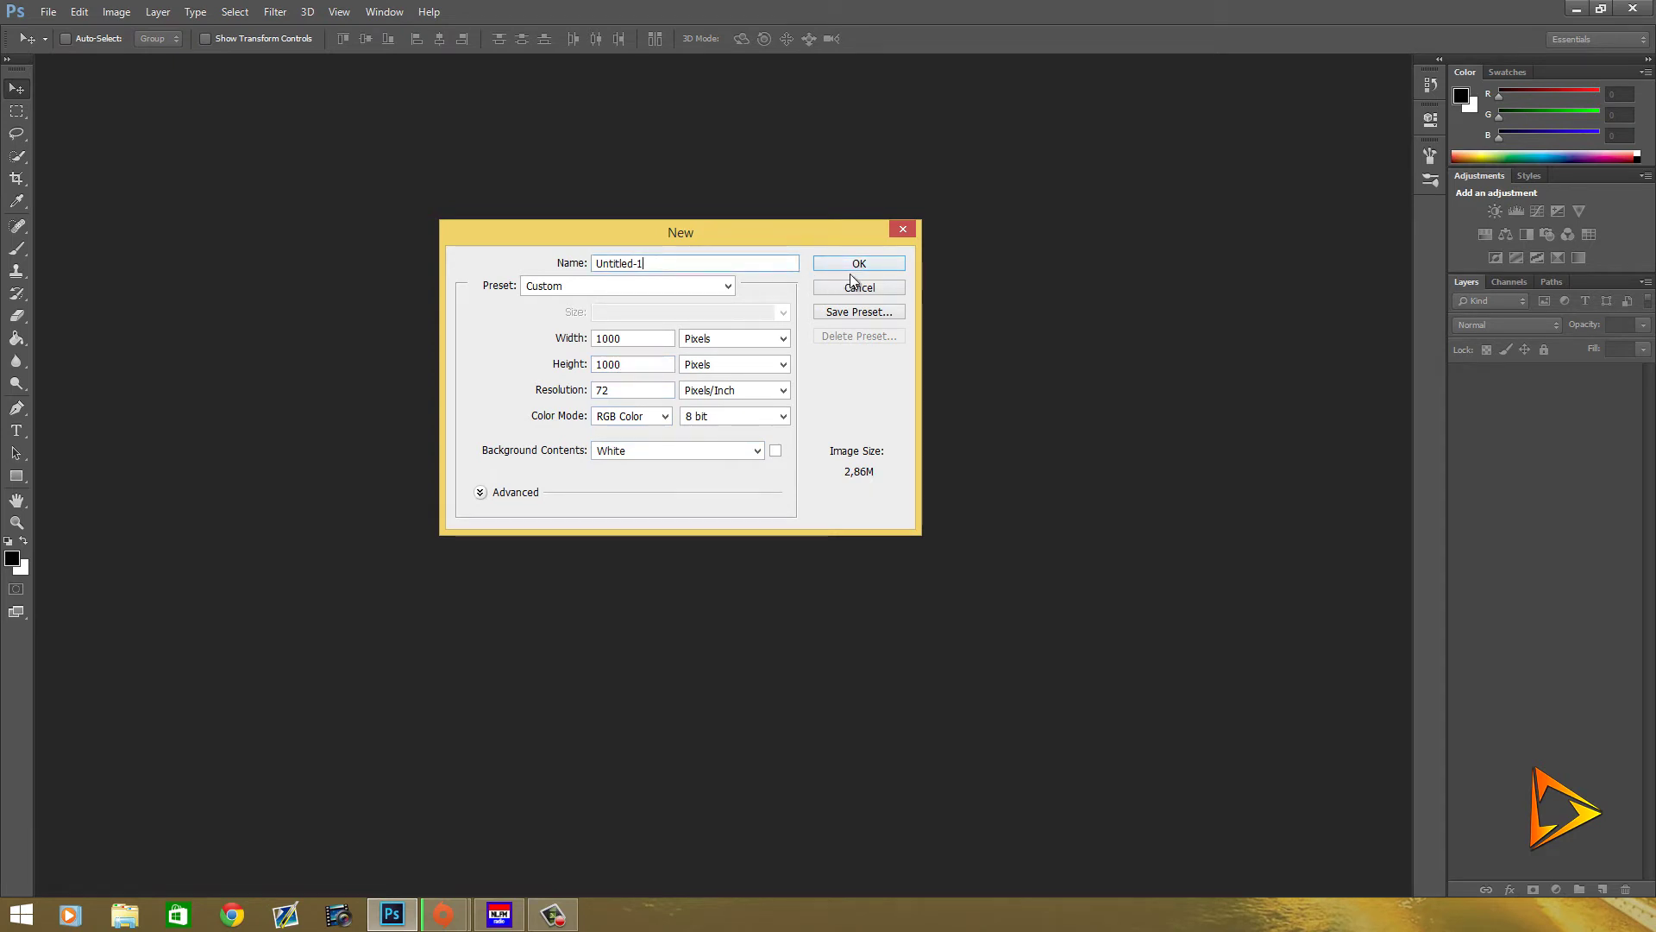
pyautogui.click(859, 264)
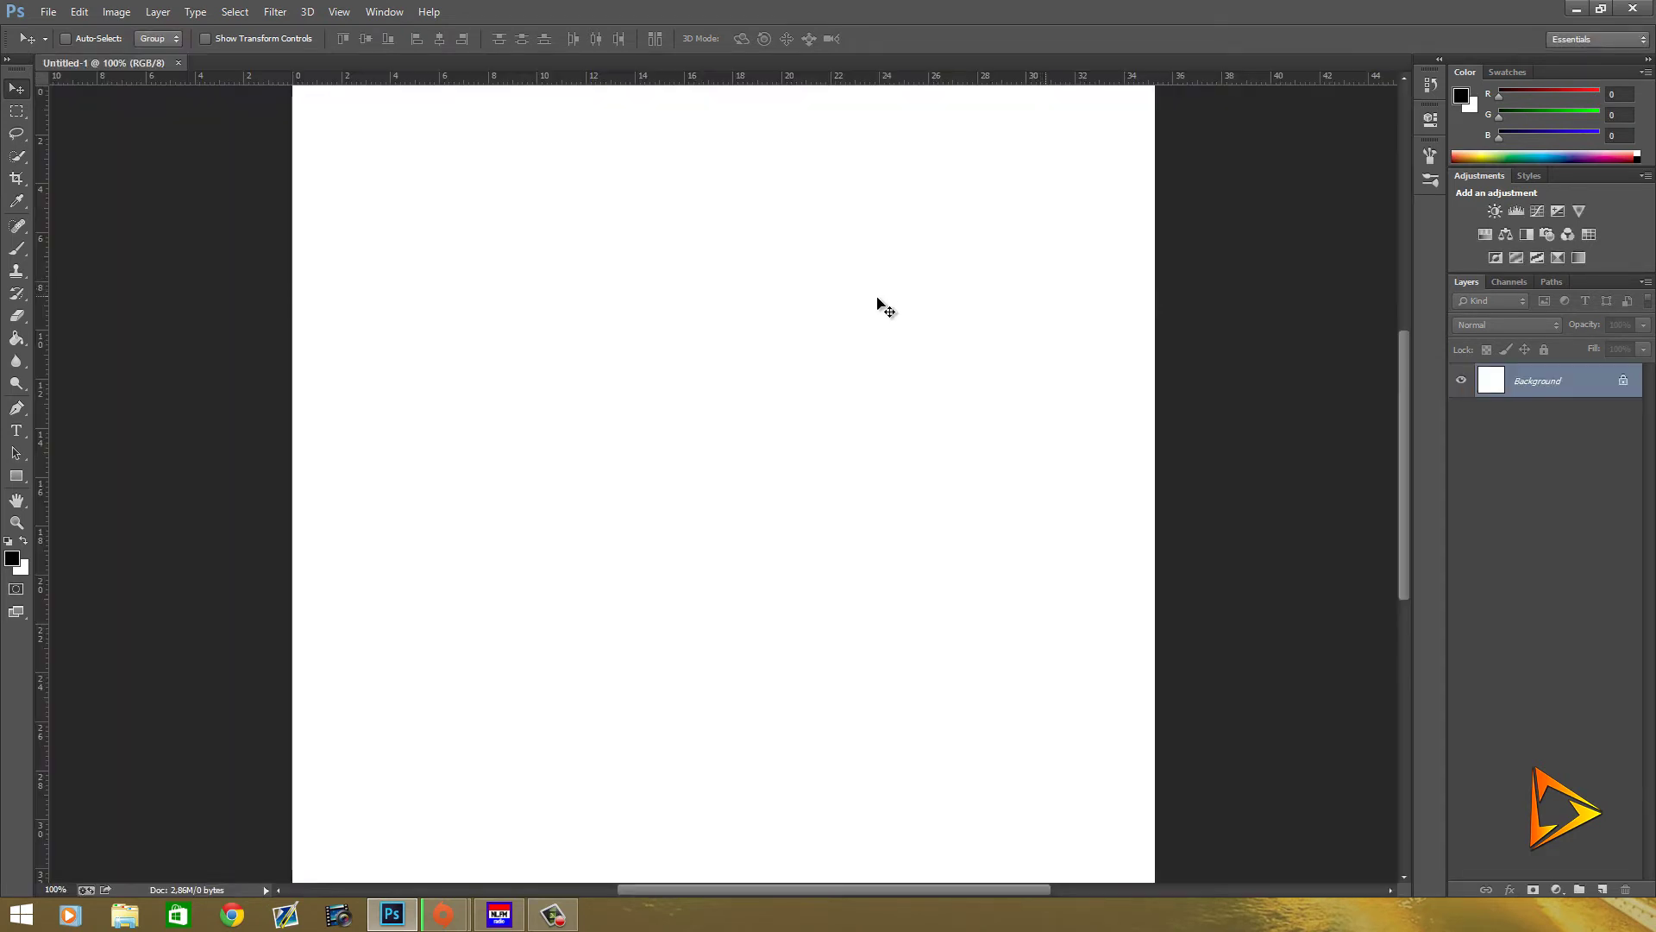
# Duplicate the Background layer as 'Background copy' and delete the original Background layer.
pyautogui.hotkey('ctrl', '0')
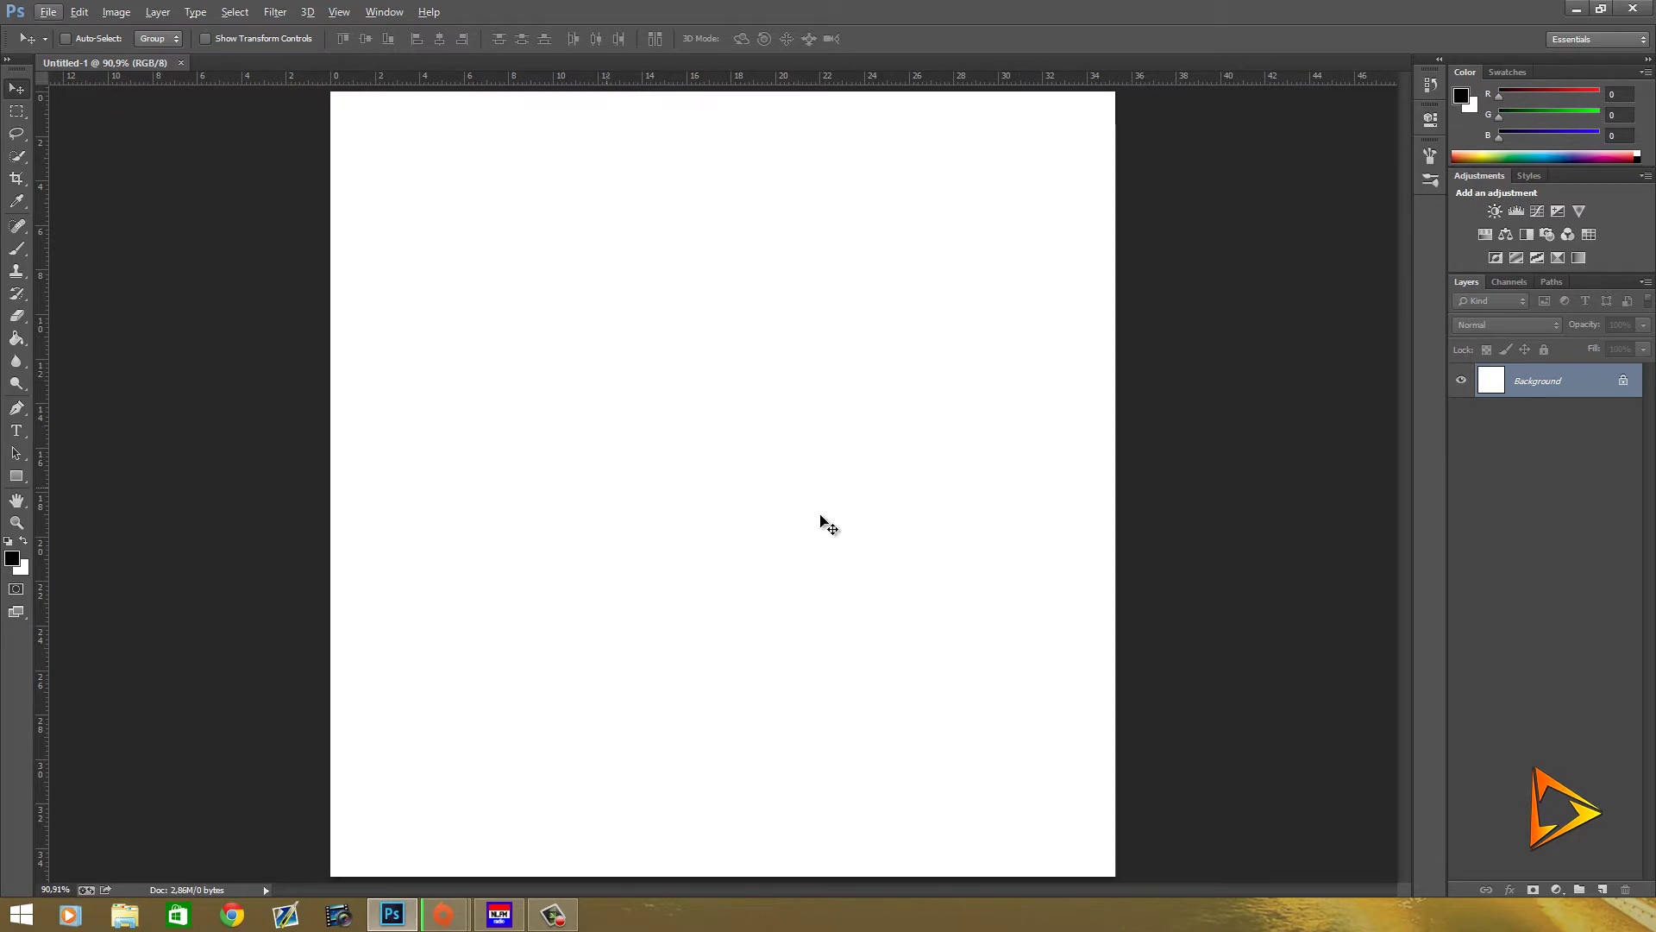
pyautogui.rightClick(1577, 380)
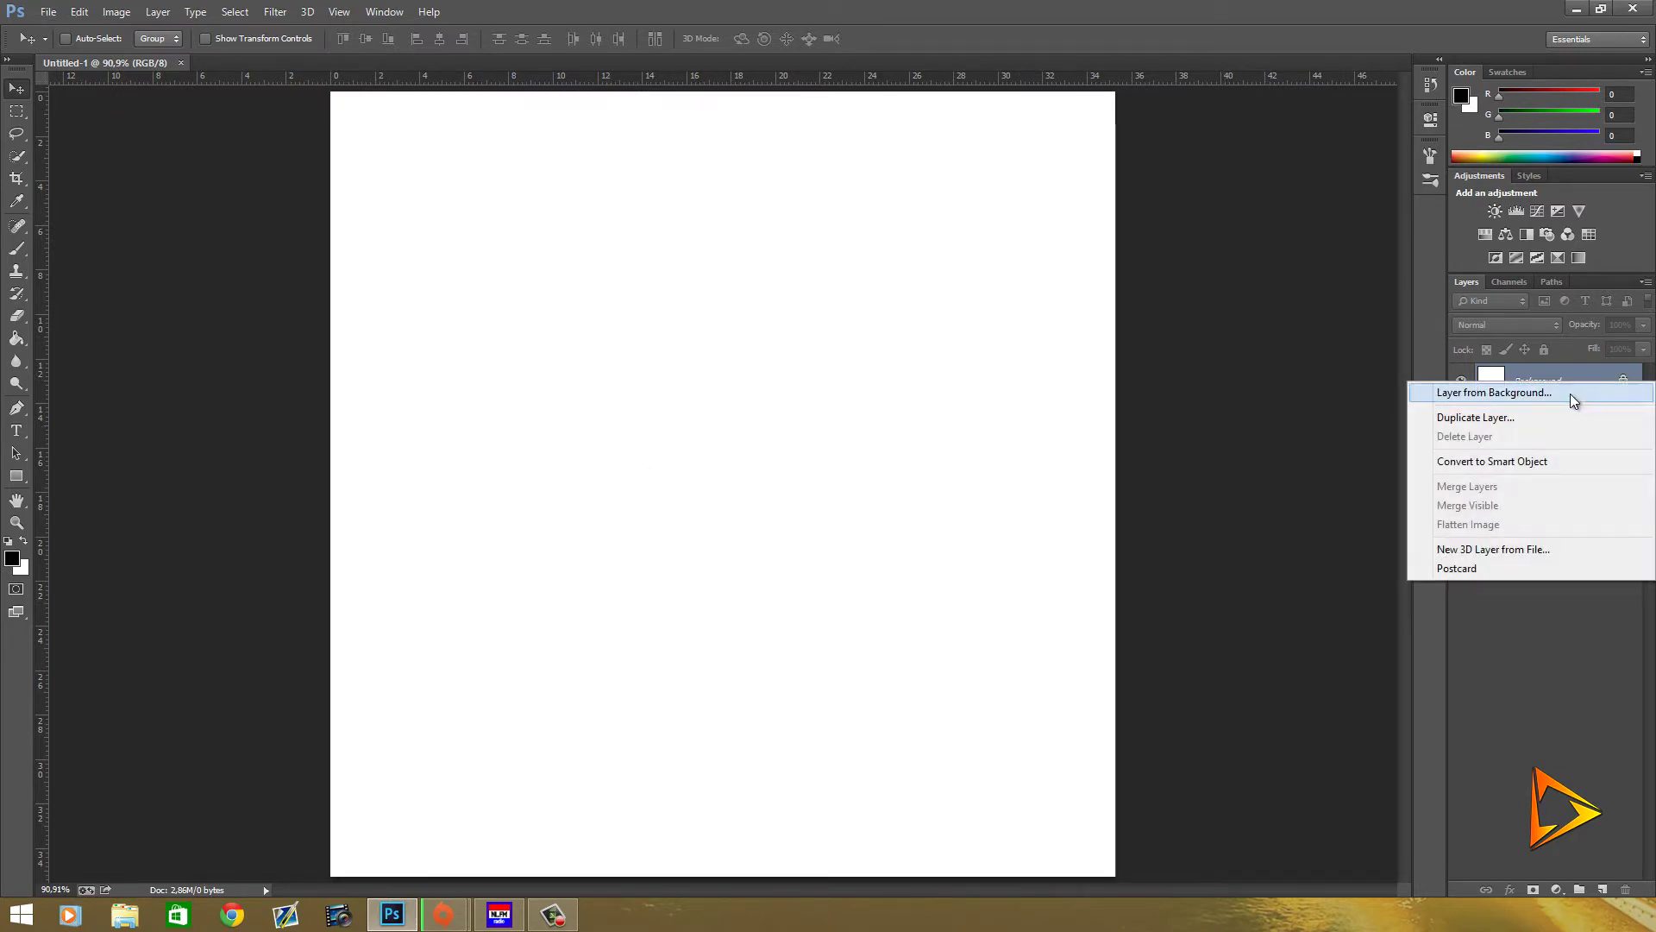
pyautogui.click(1584, 414)
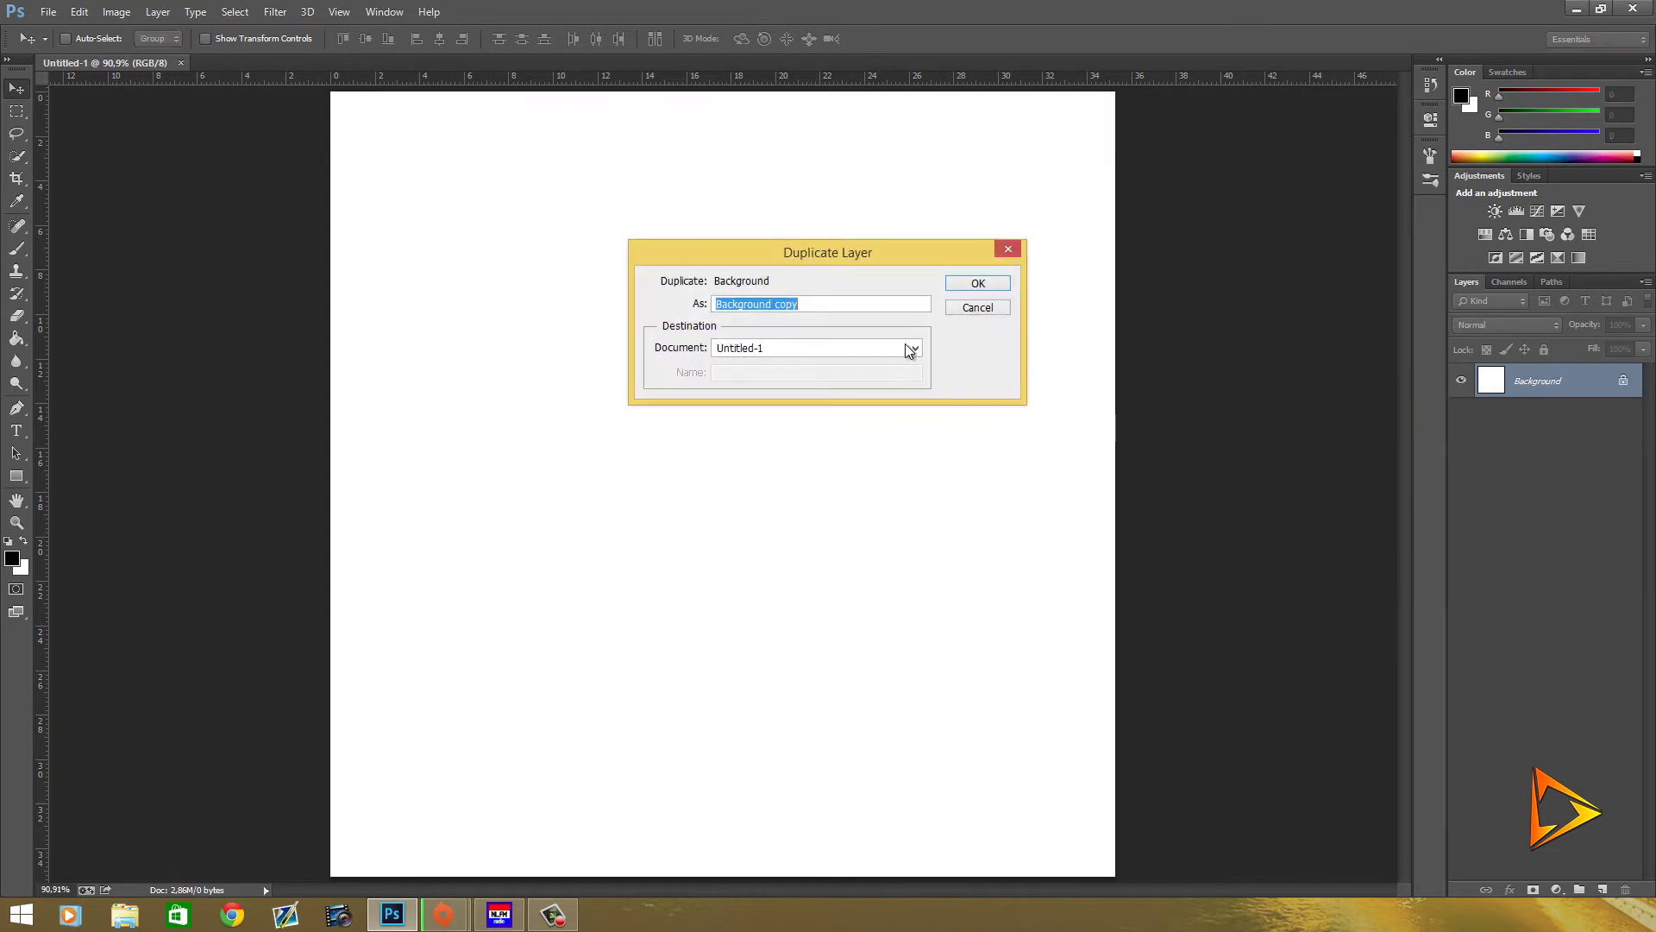
pyautogui.click(978, 283)
pyautogui.click(1547, 419)
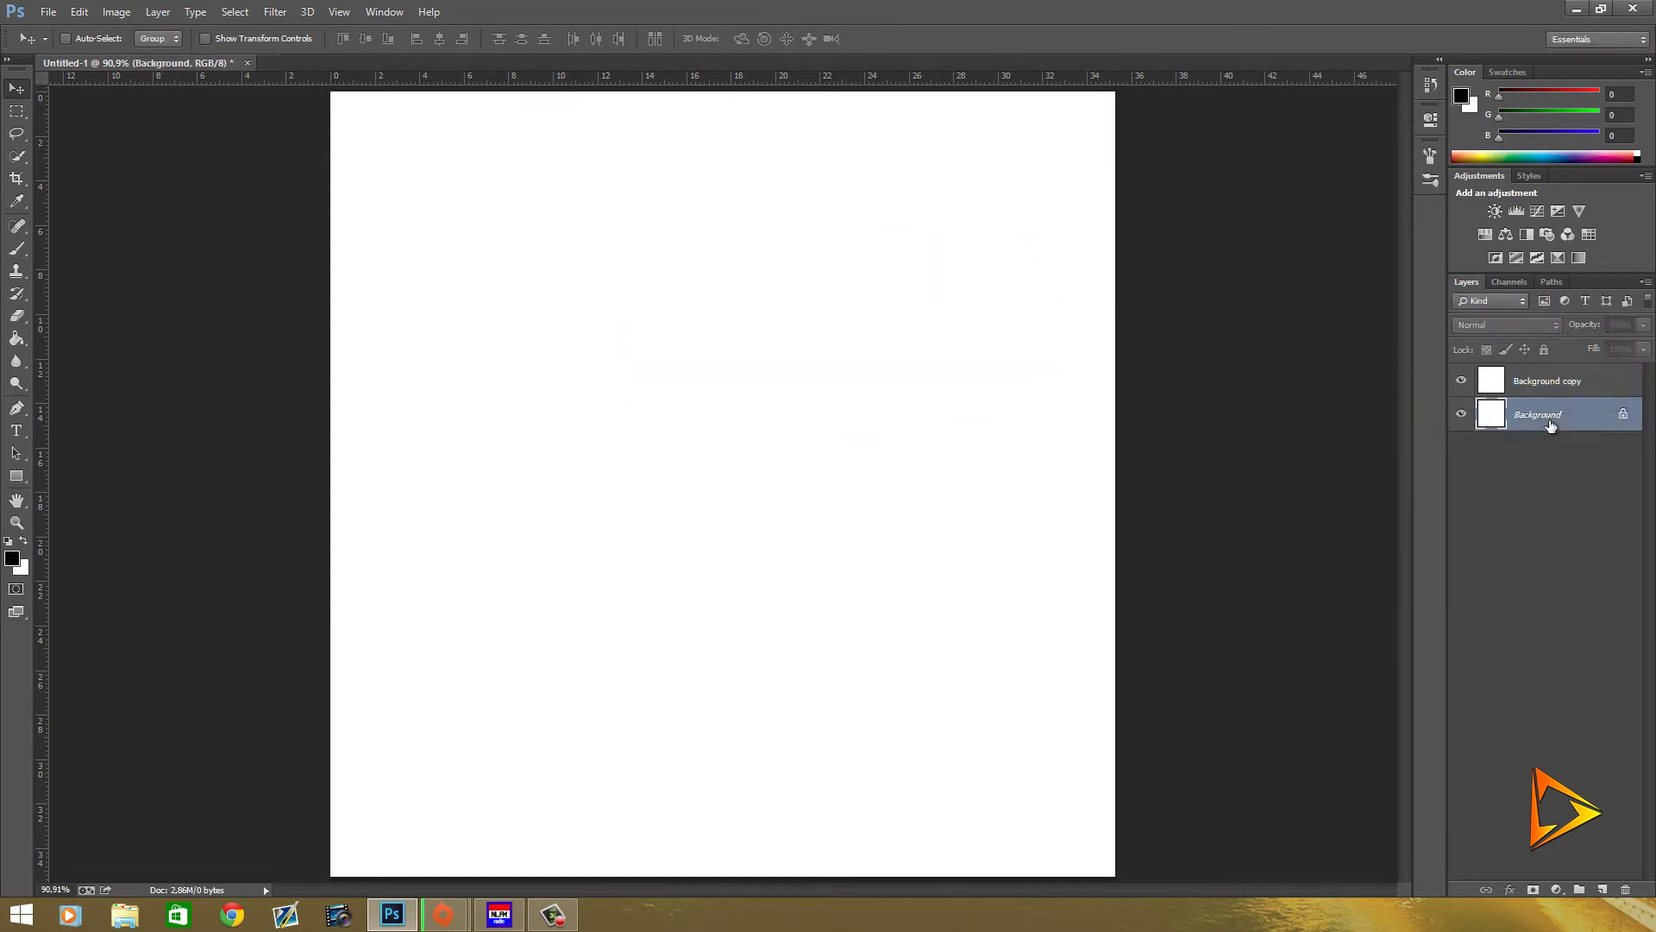
pyautogui.press('Delete')
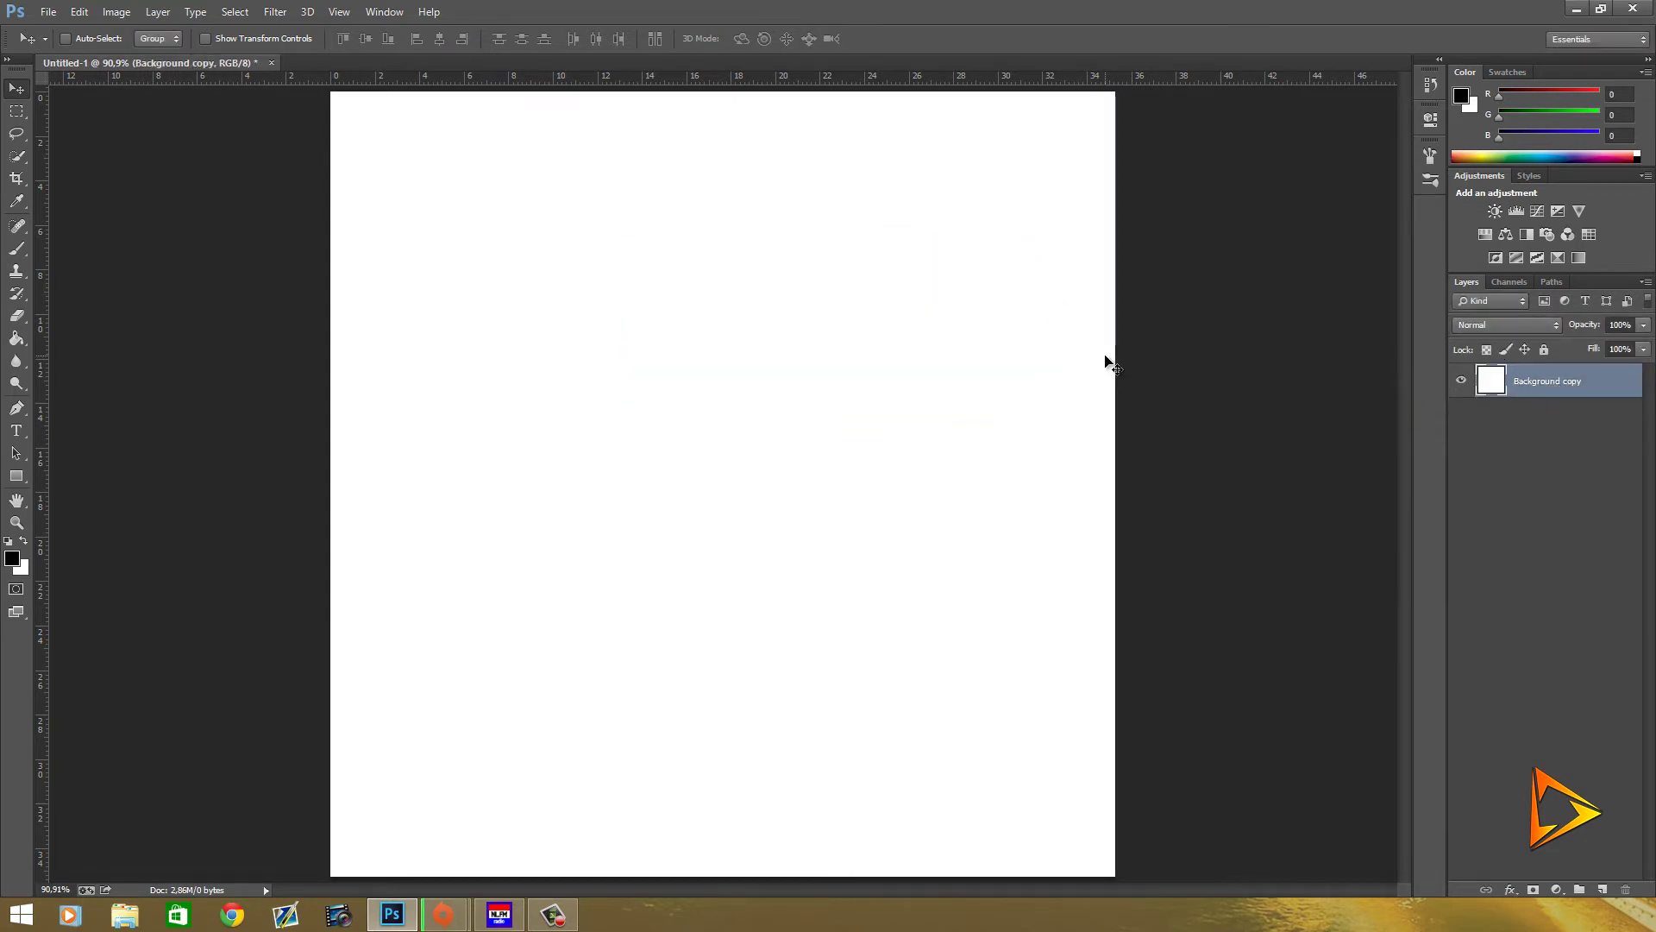
# Place horizontal guides at 17 cm and 17,7 cm using View > New Guide.
pyautogui.click(335, 15)
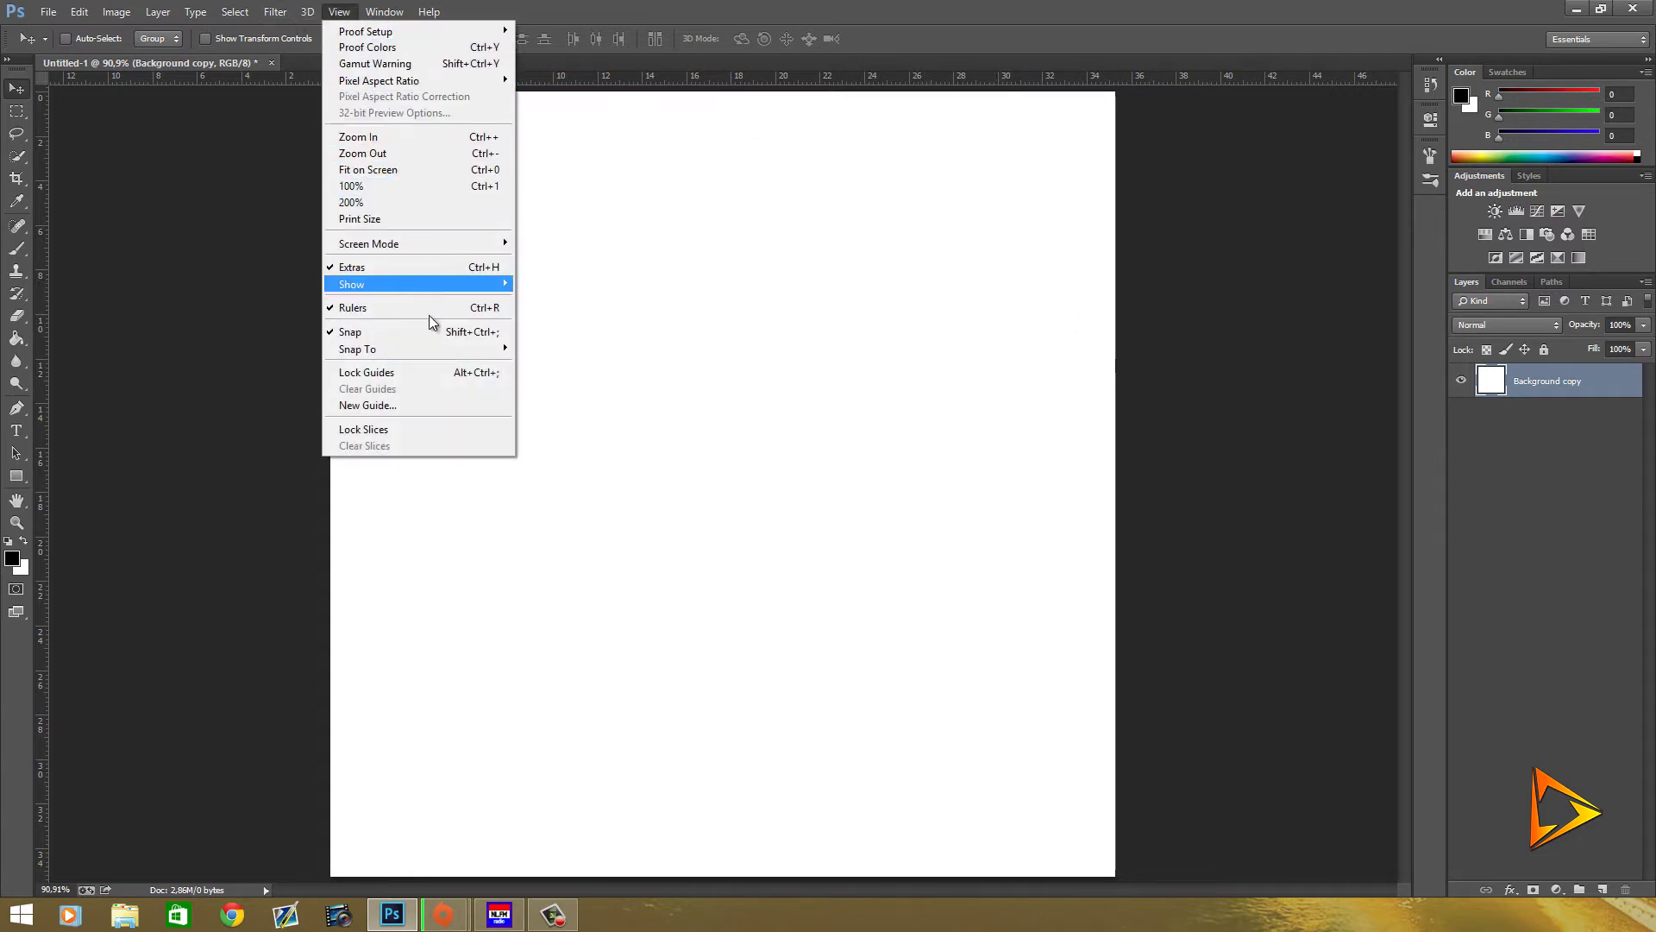
pyautogui.click(432, 407)
pyautogui.write('17')
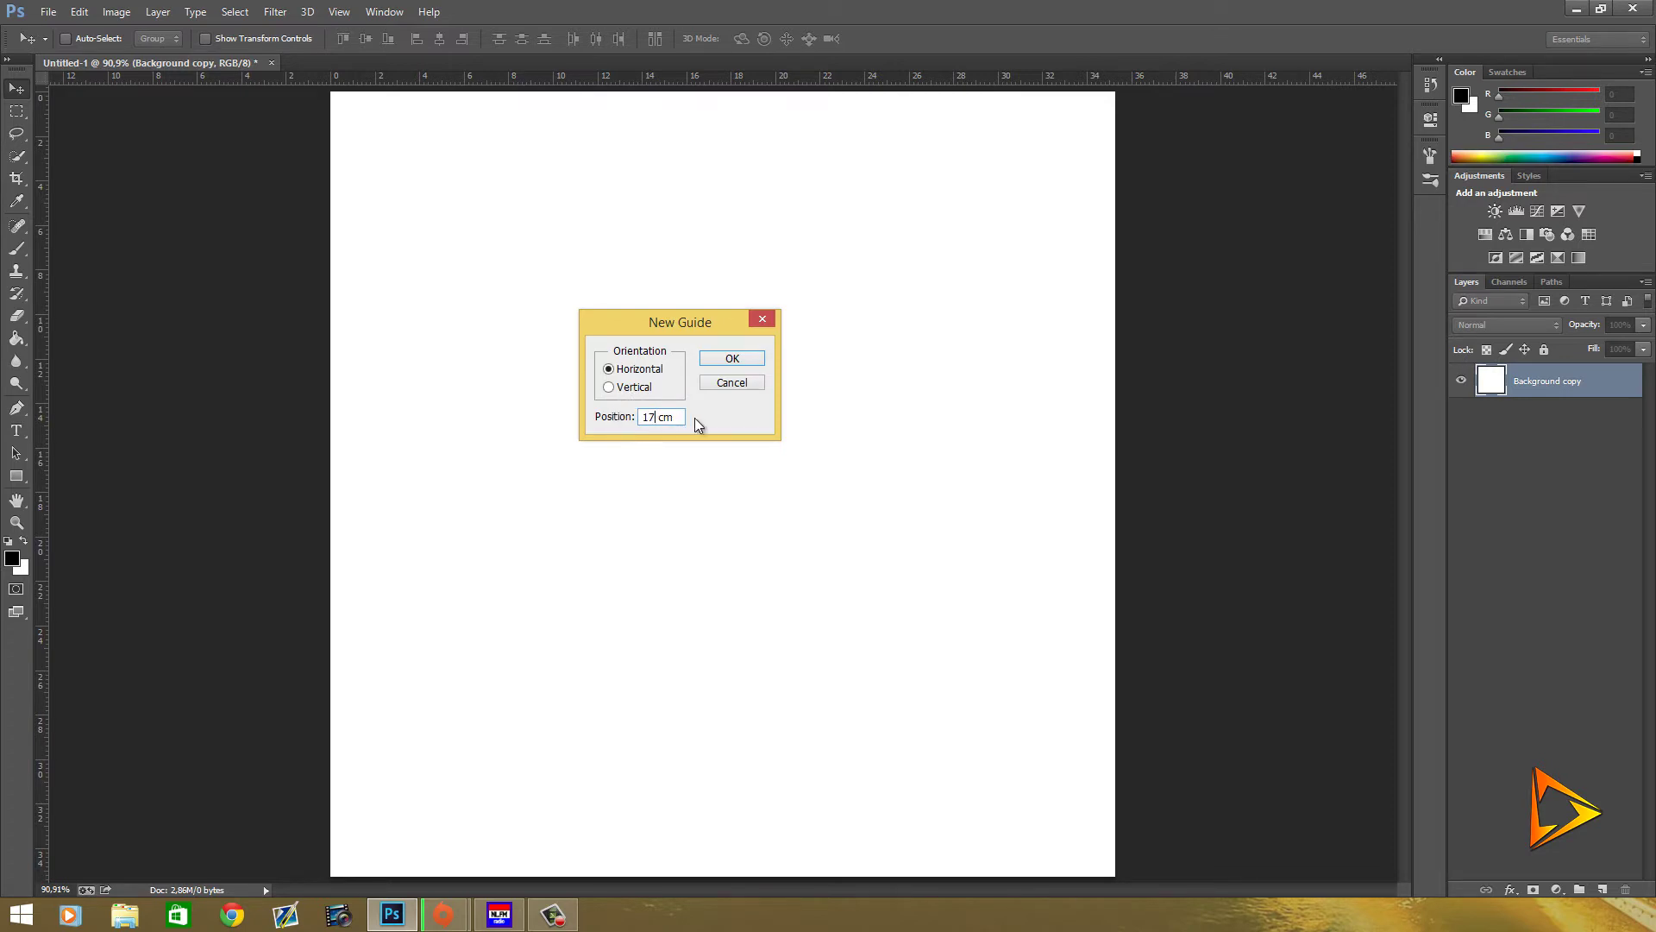
pyautogui.click(749, 358)
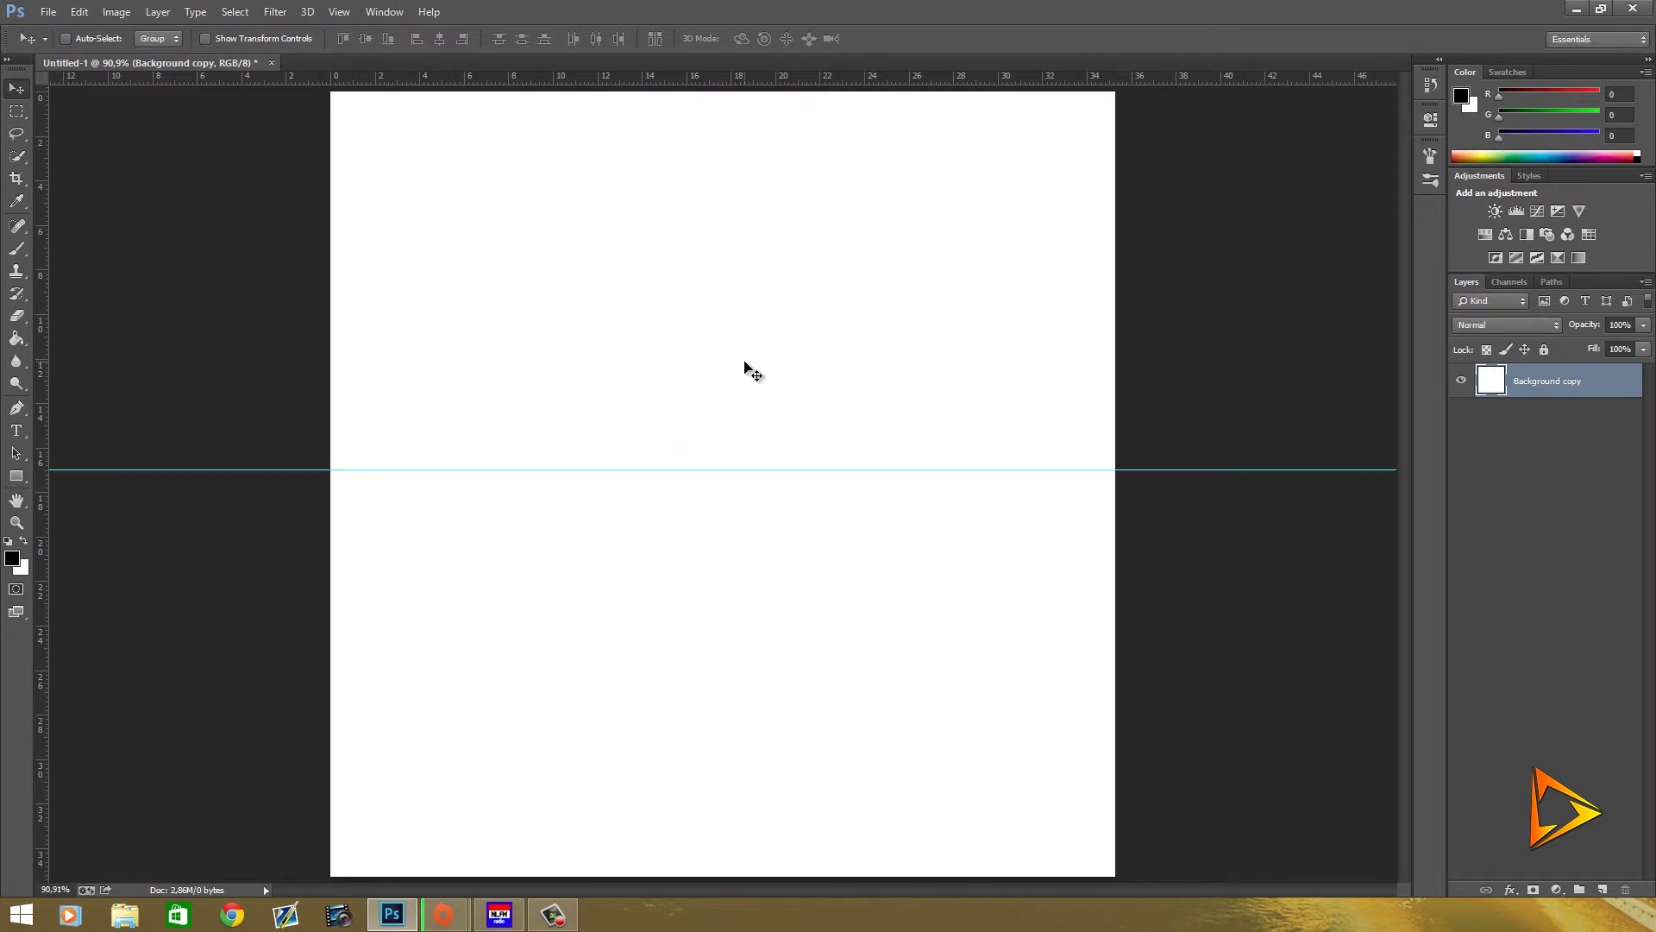
pyautogui.click(337, 12)
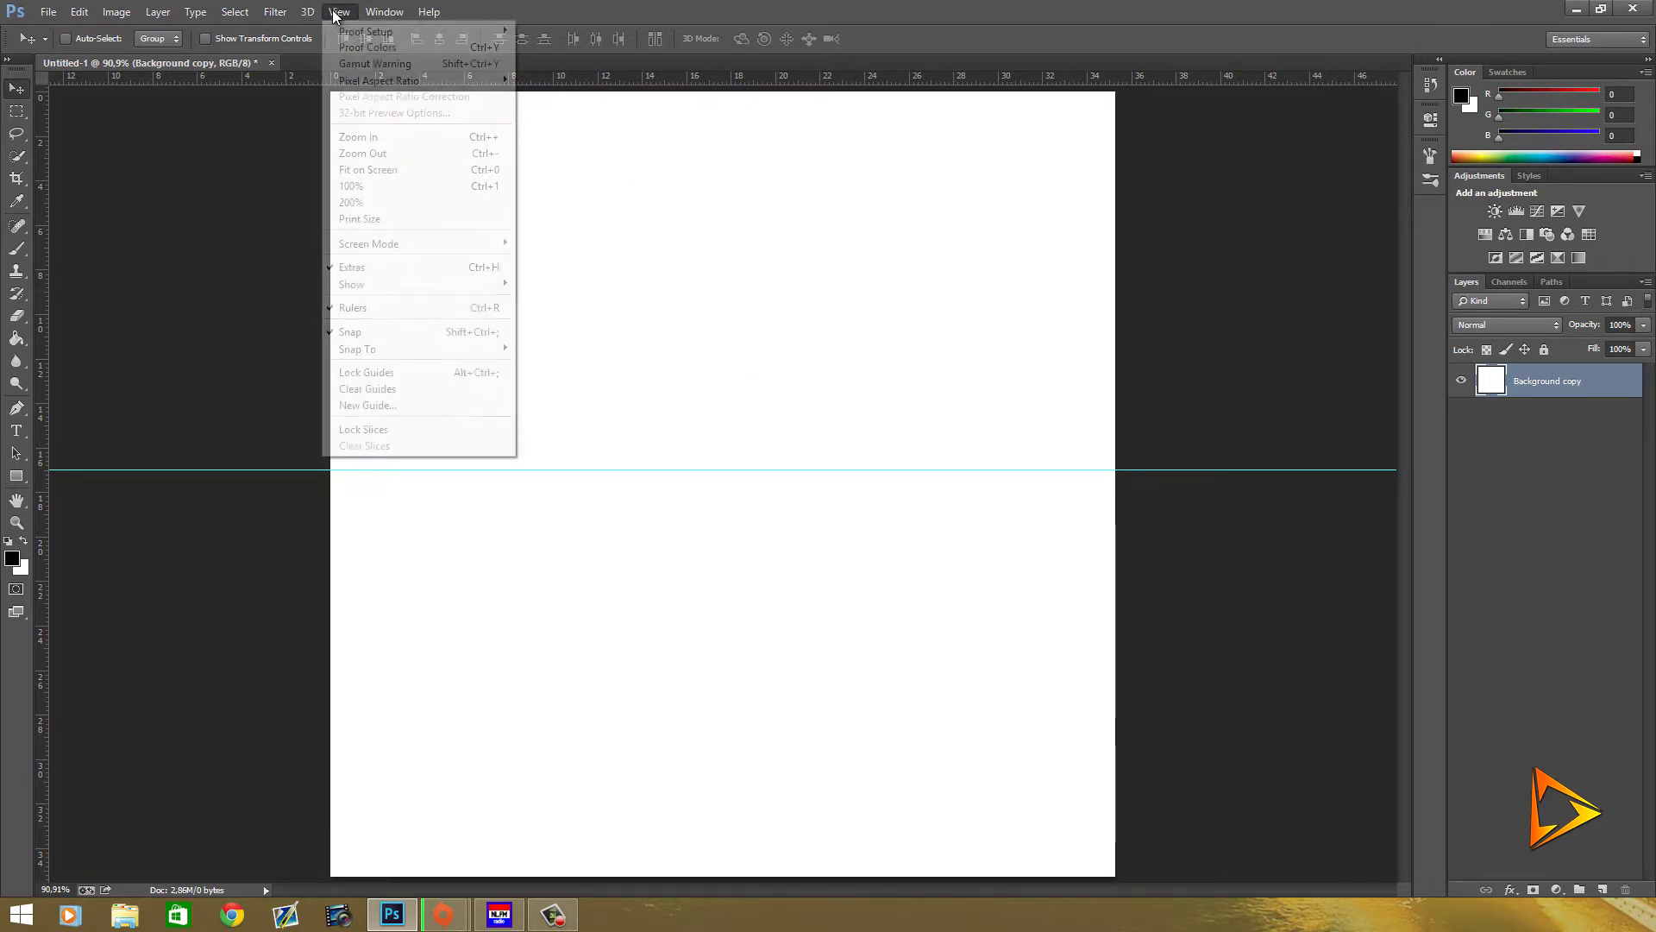
pyautogui.click(385, 405)
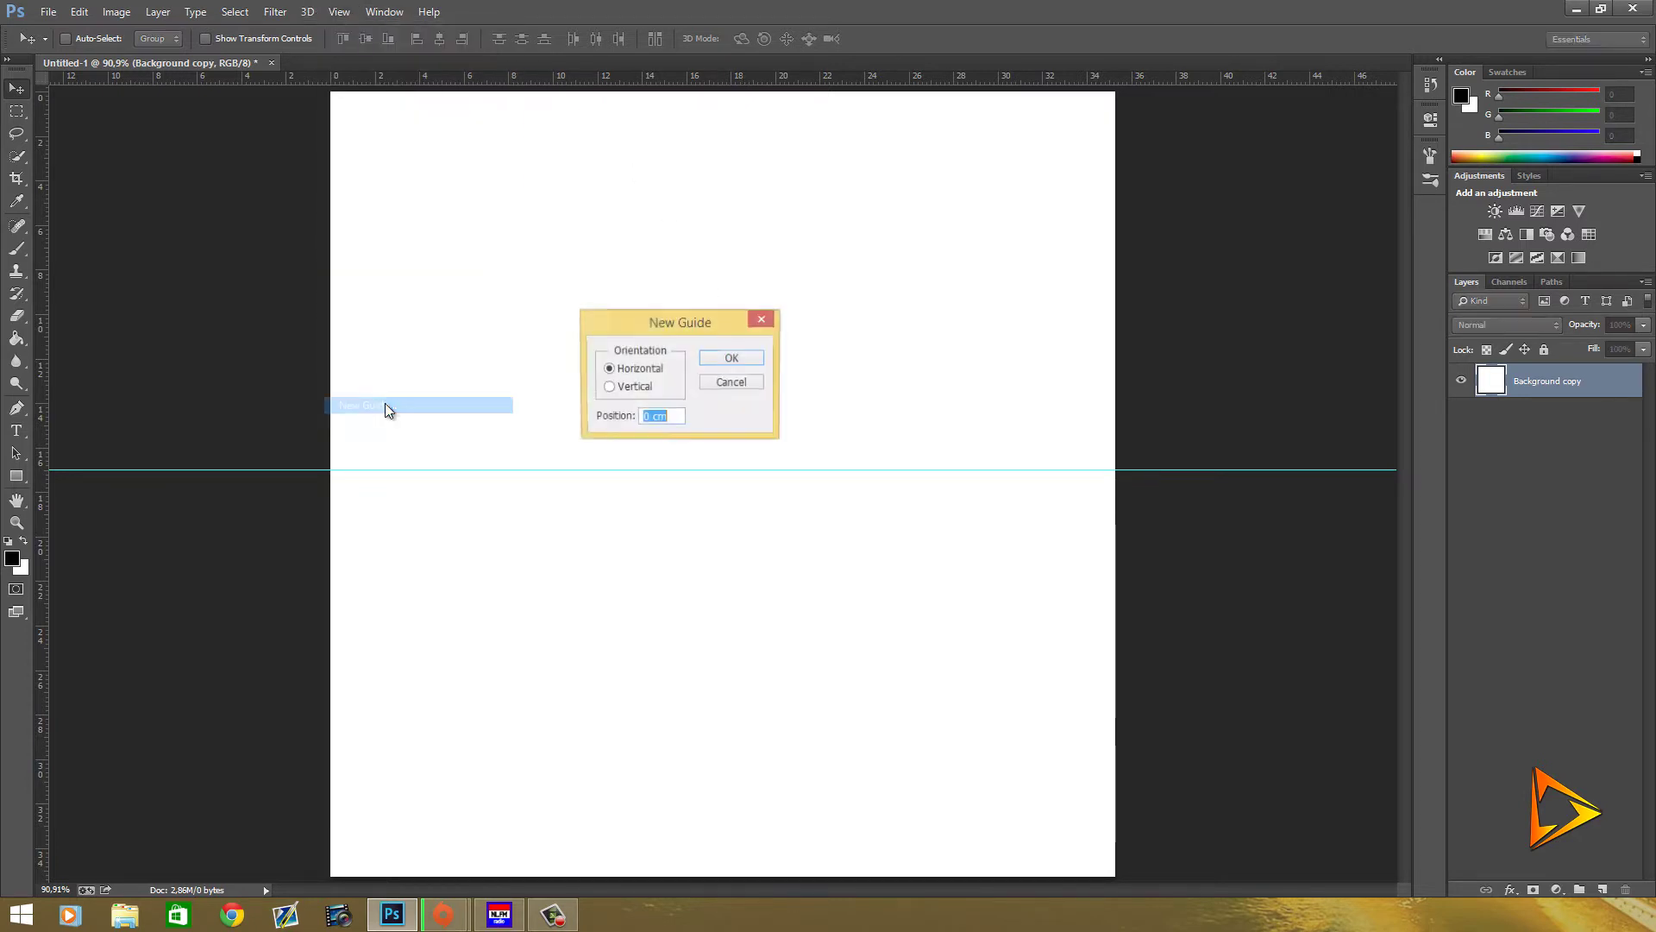
pyautogui.click(650, 417)
pyautogui.write('17,7')
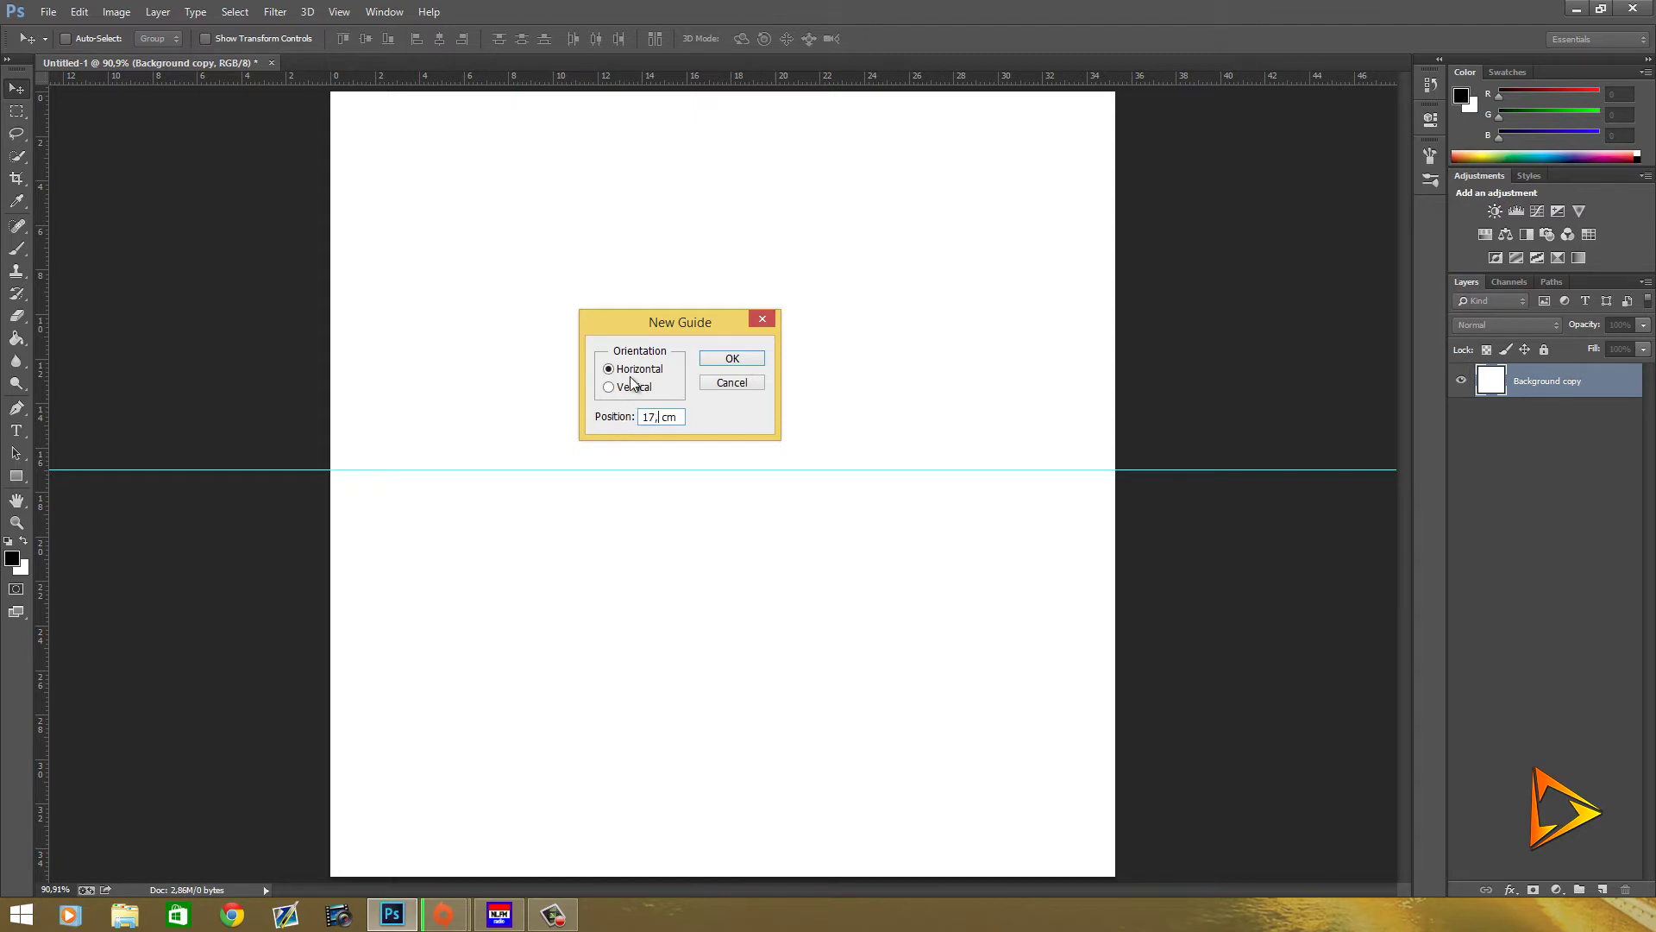
pyautogui.click(743, 362)
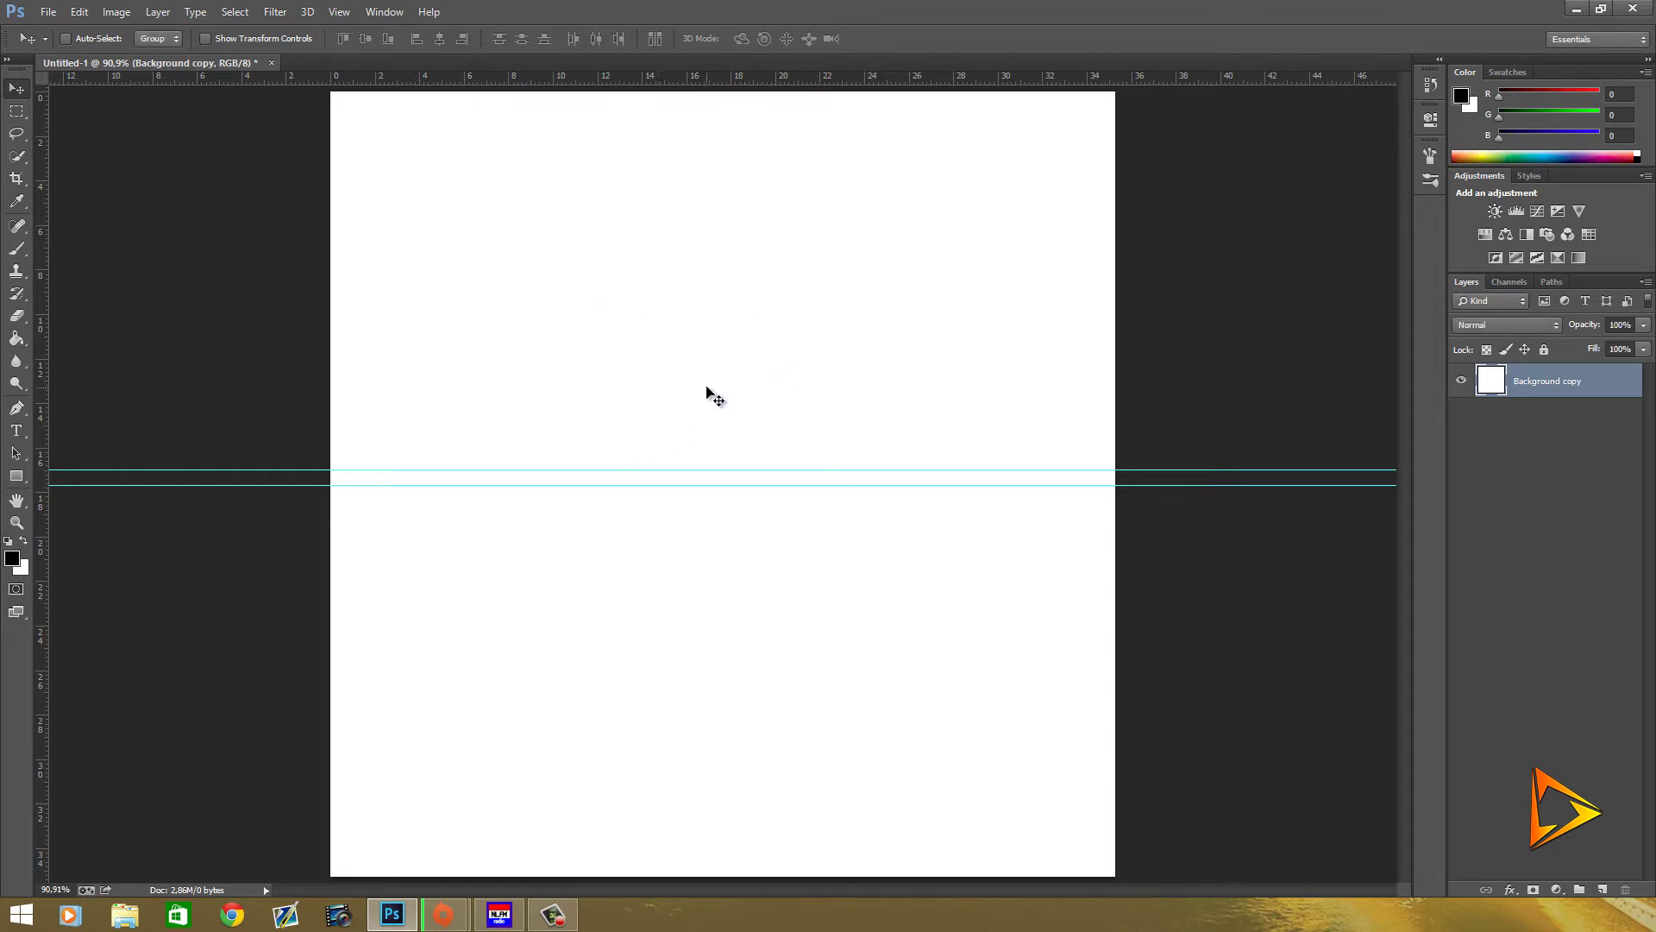
pyautogui.click(339, 12)
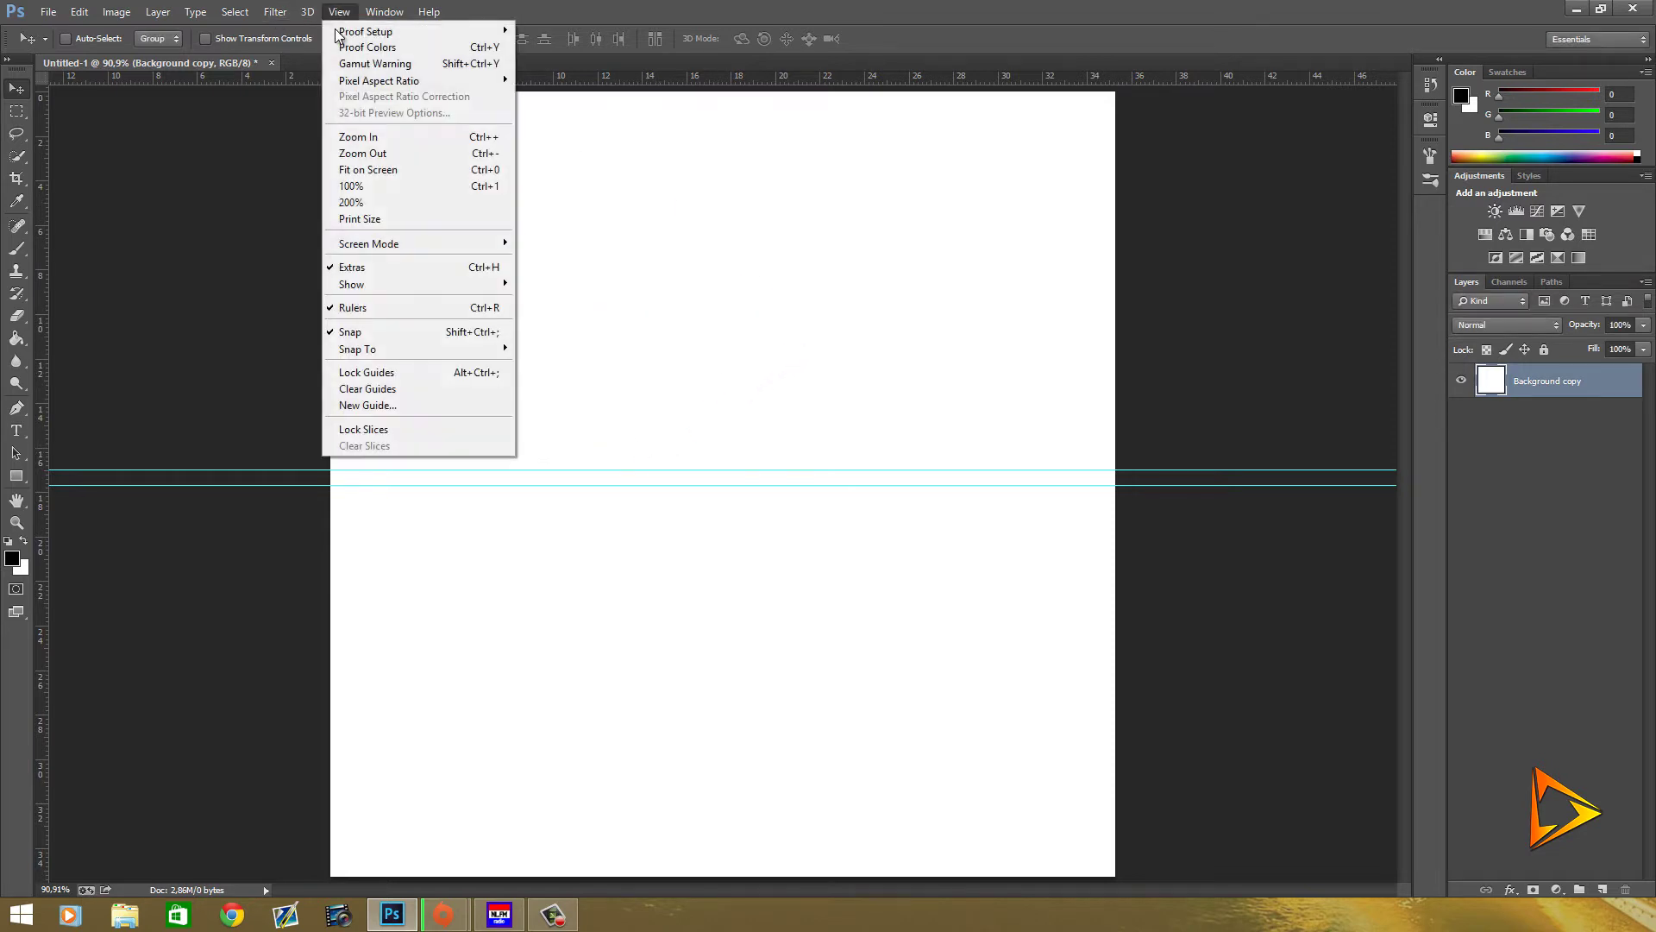
pyautogui.click(396, 405)
pyautogui.write('17')
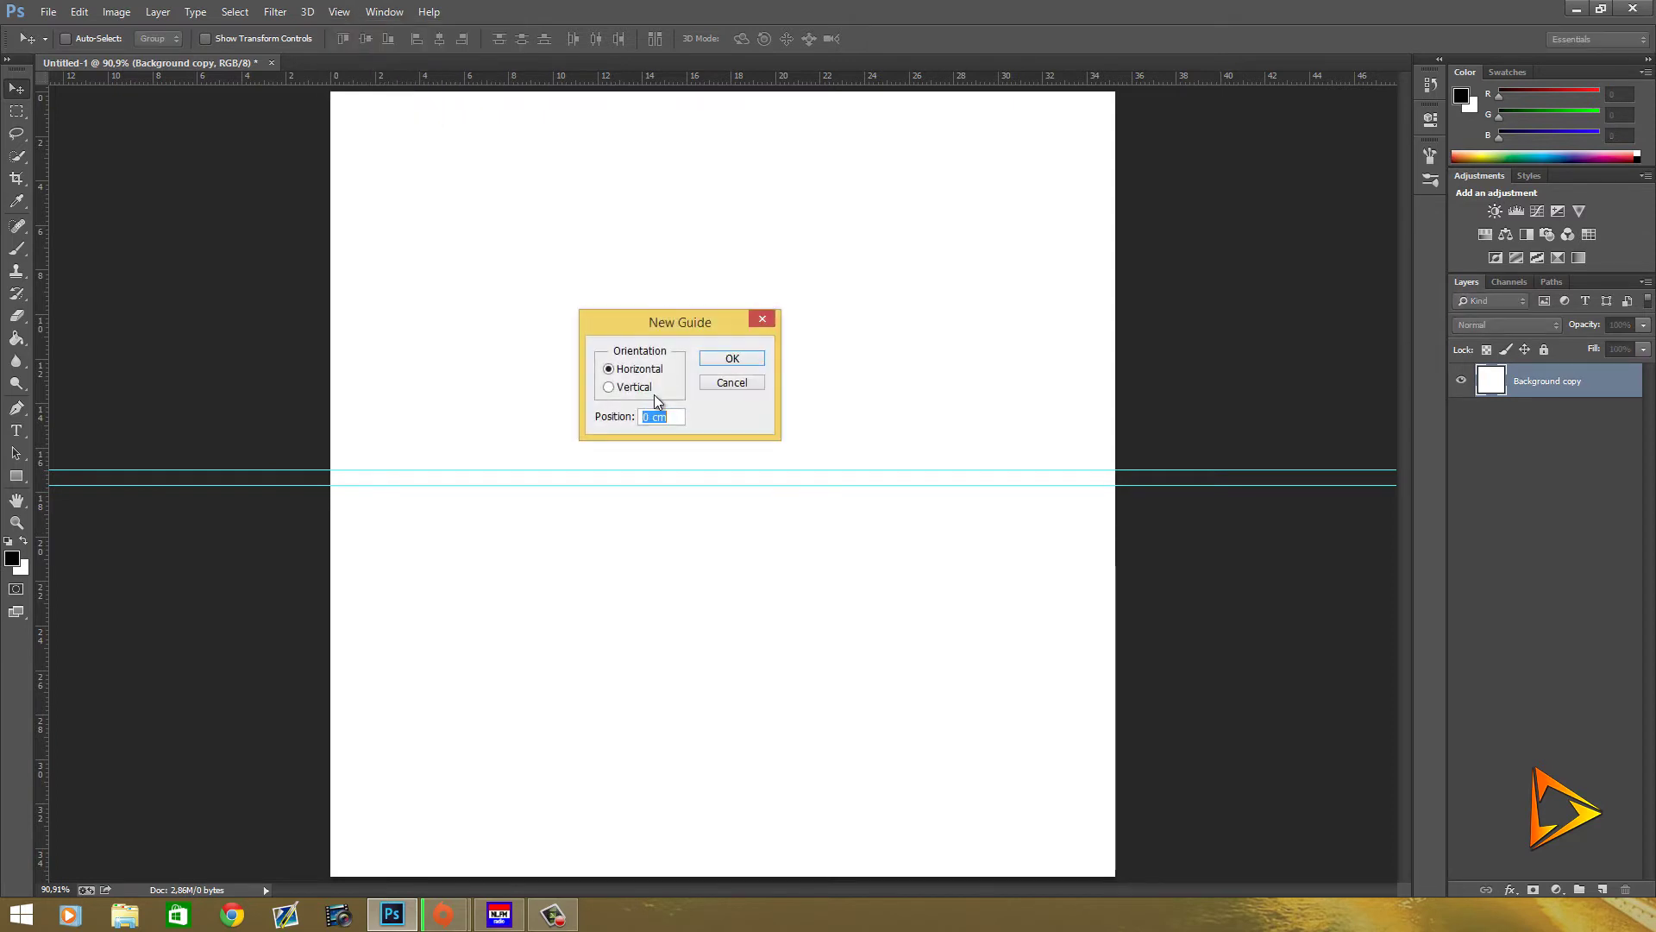
# Place vertical guides at 17 cm and 17,7 cm, crossing the horizontal pair.
pyautogui.click(609, 388)
pyautogui.click(761, 361)
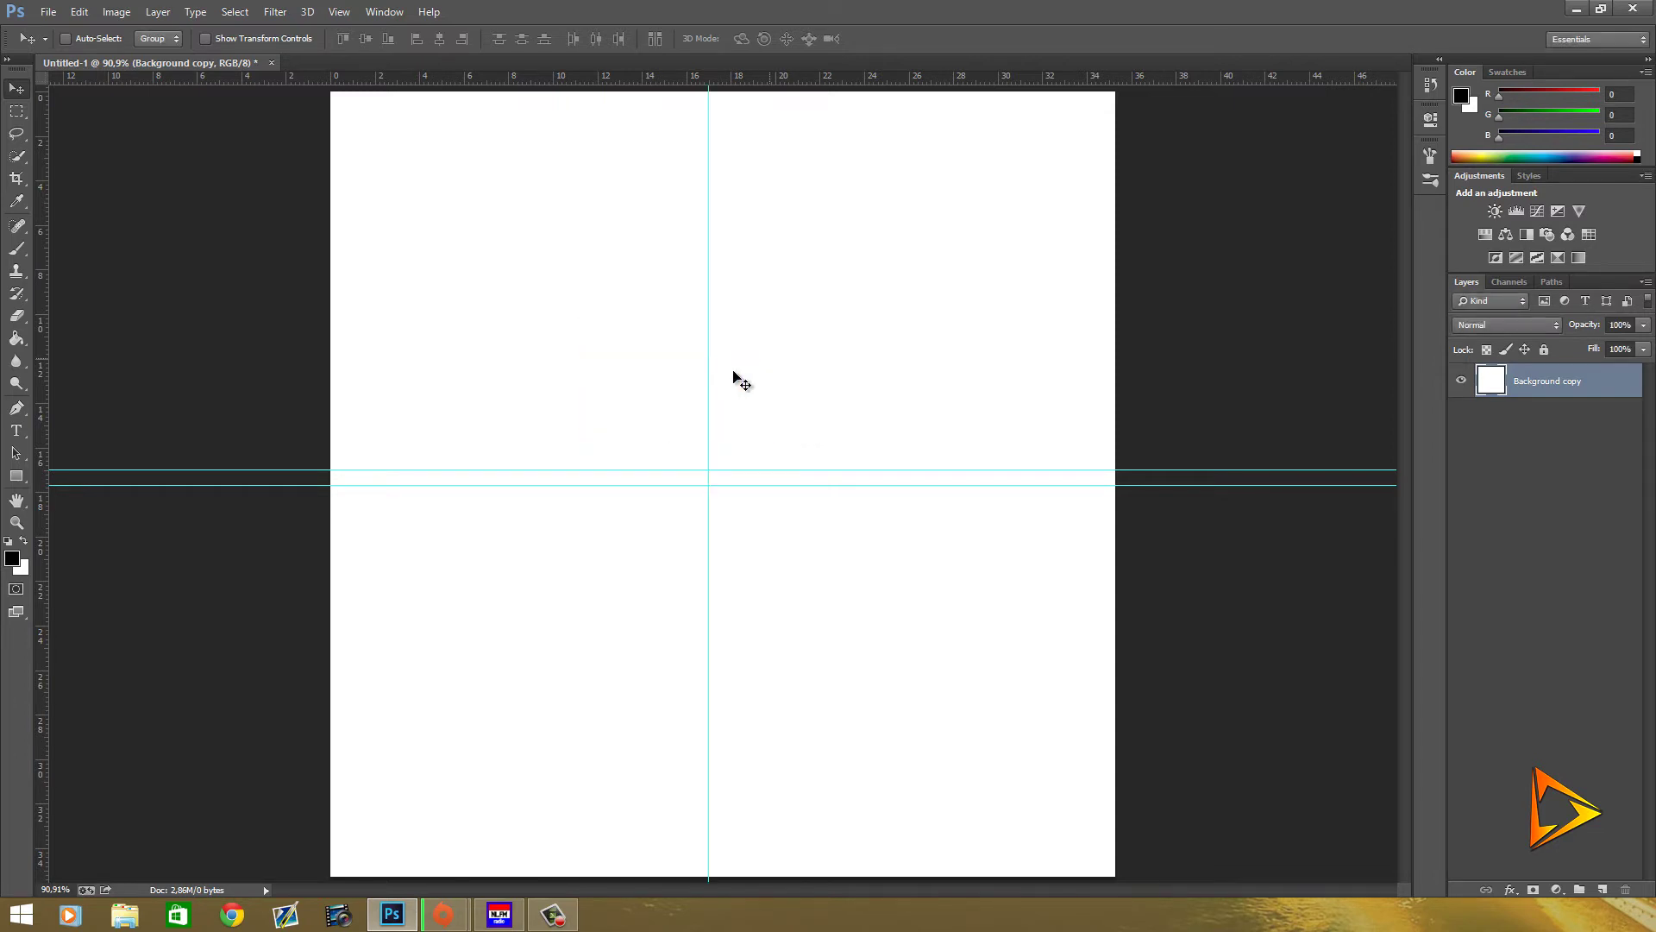
pyautogui.click(339, 11)
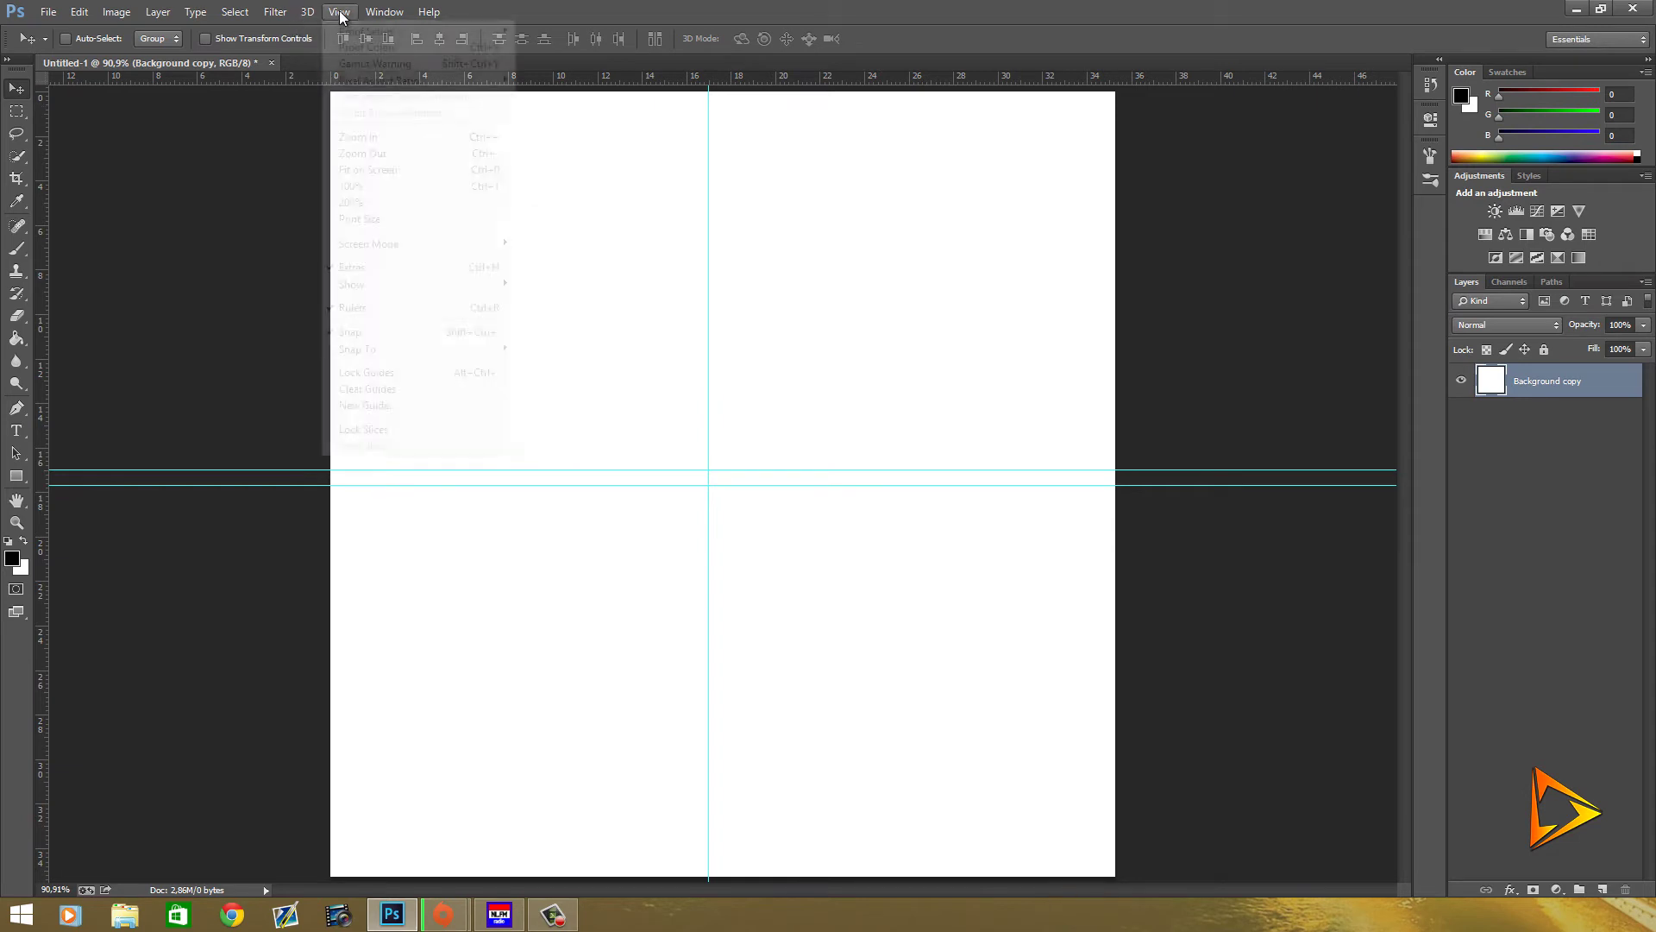
pyautogui.click(368, 404)
pyautogui.write('17,7')
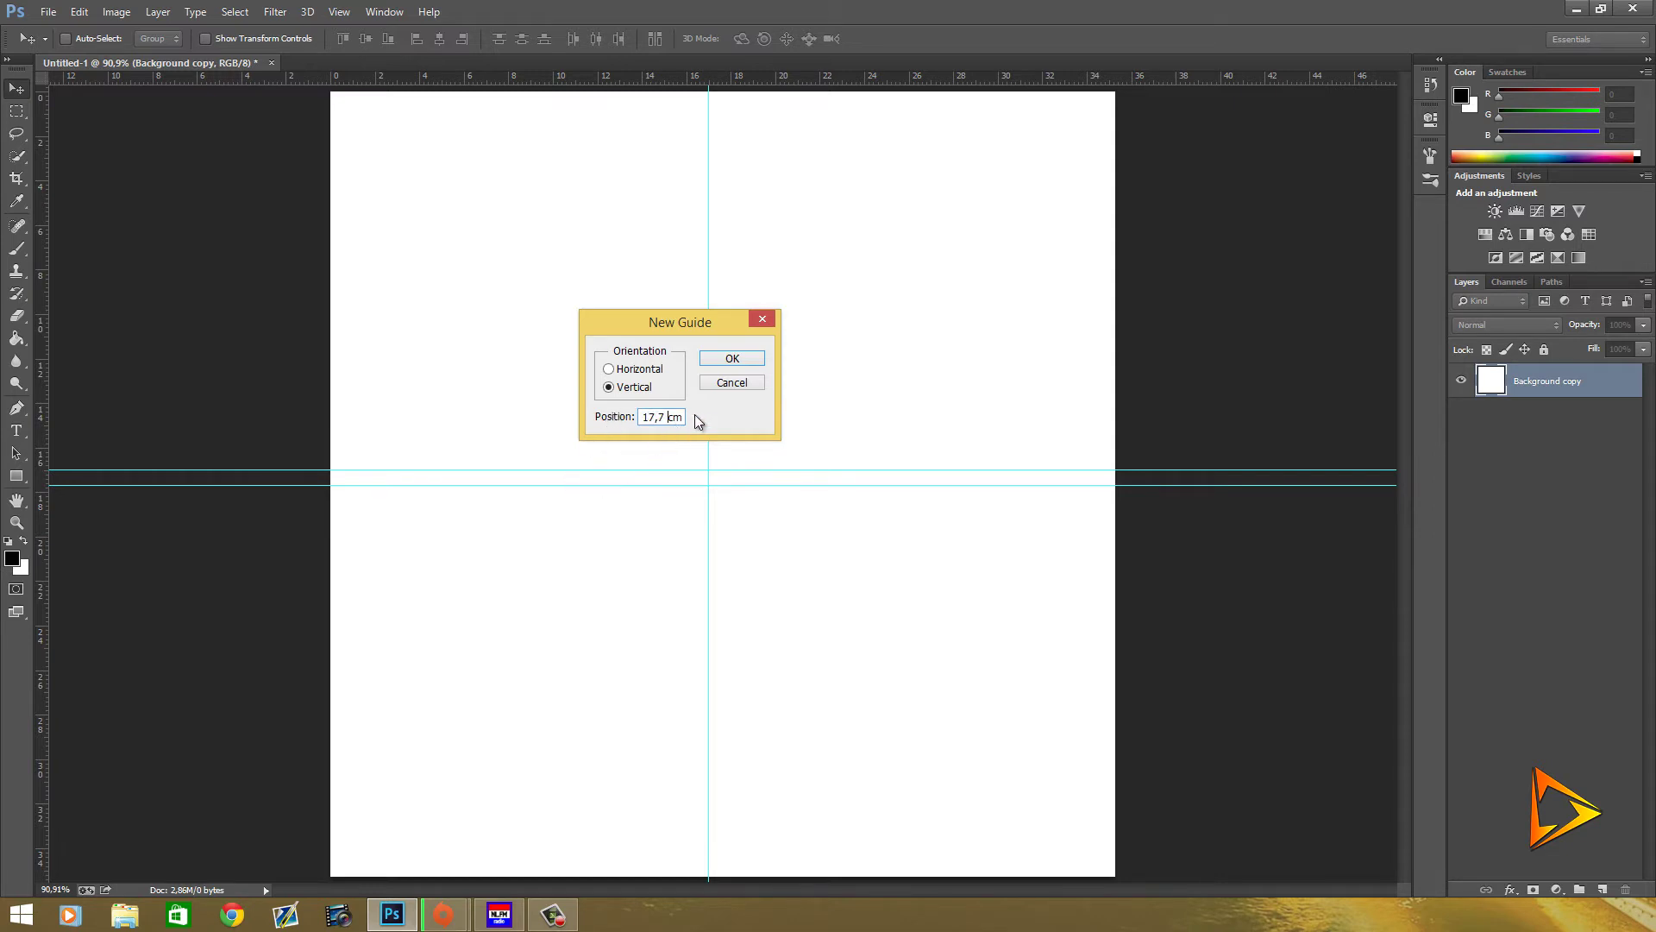
pyautogui.click(732, 359)
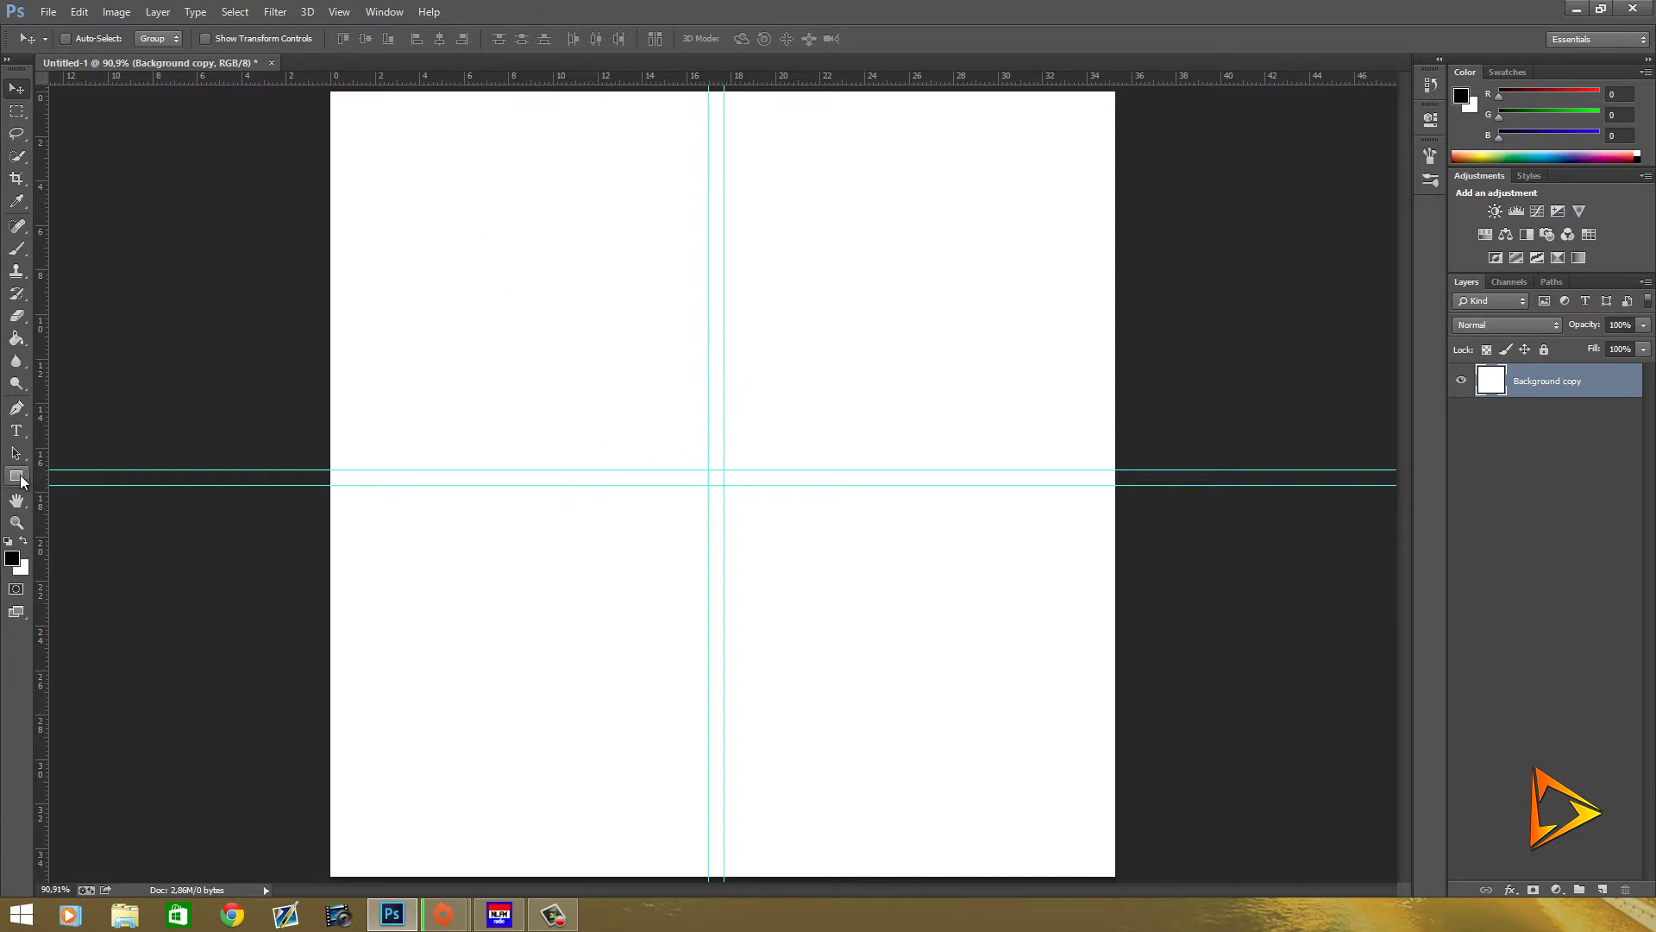
# Draw a light-blue filled rectangle in the top-right quadrant between the guides.
pyautogui.click(19, 477)
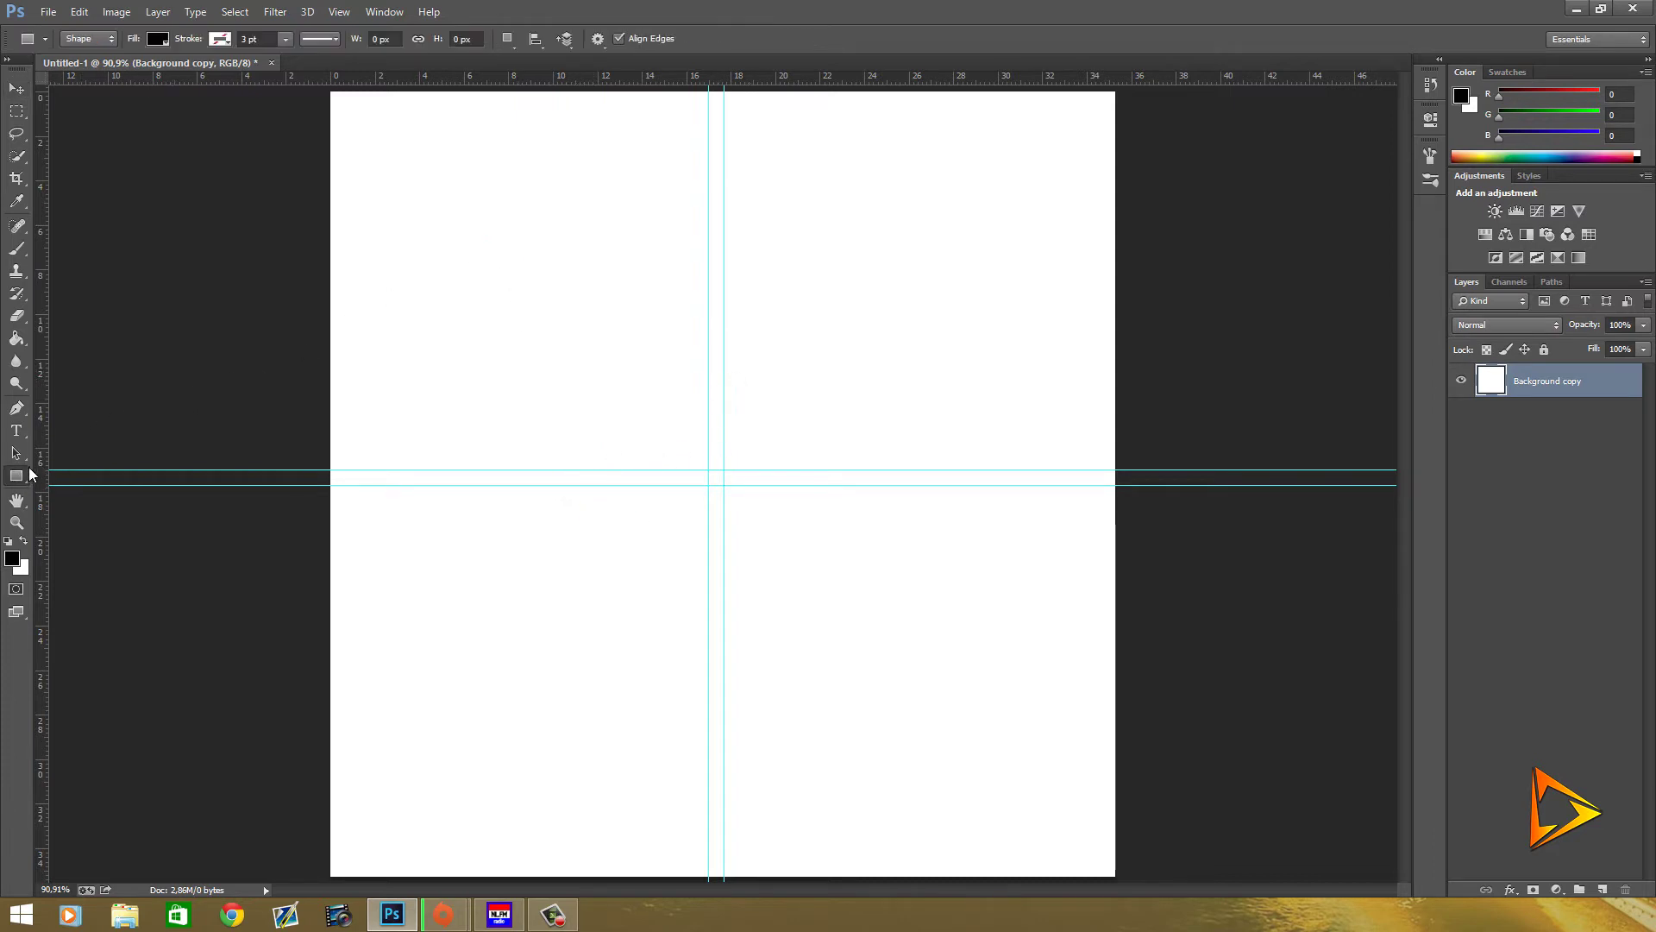
pyautogui.click(157, 41)
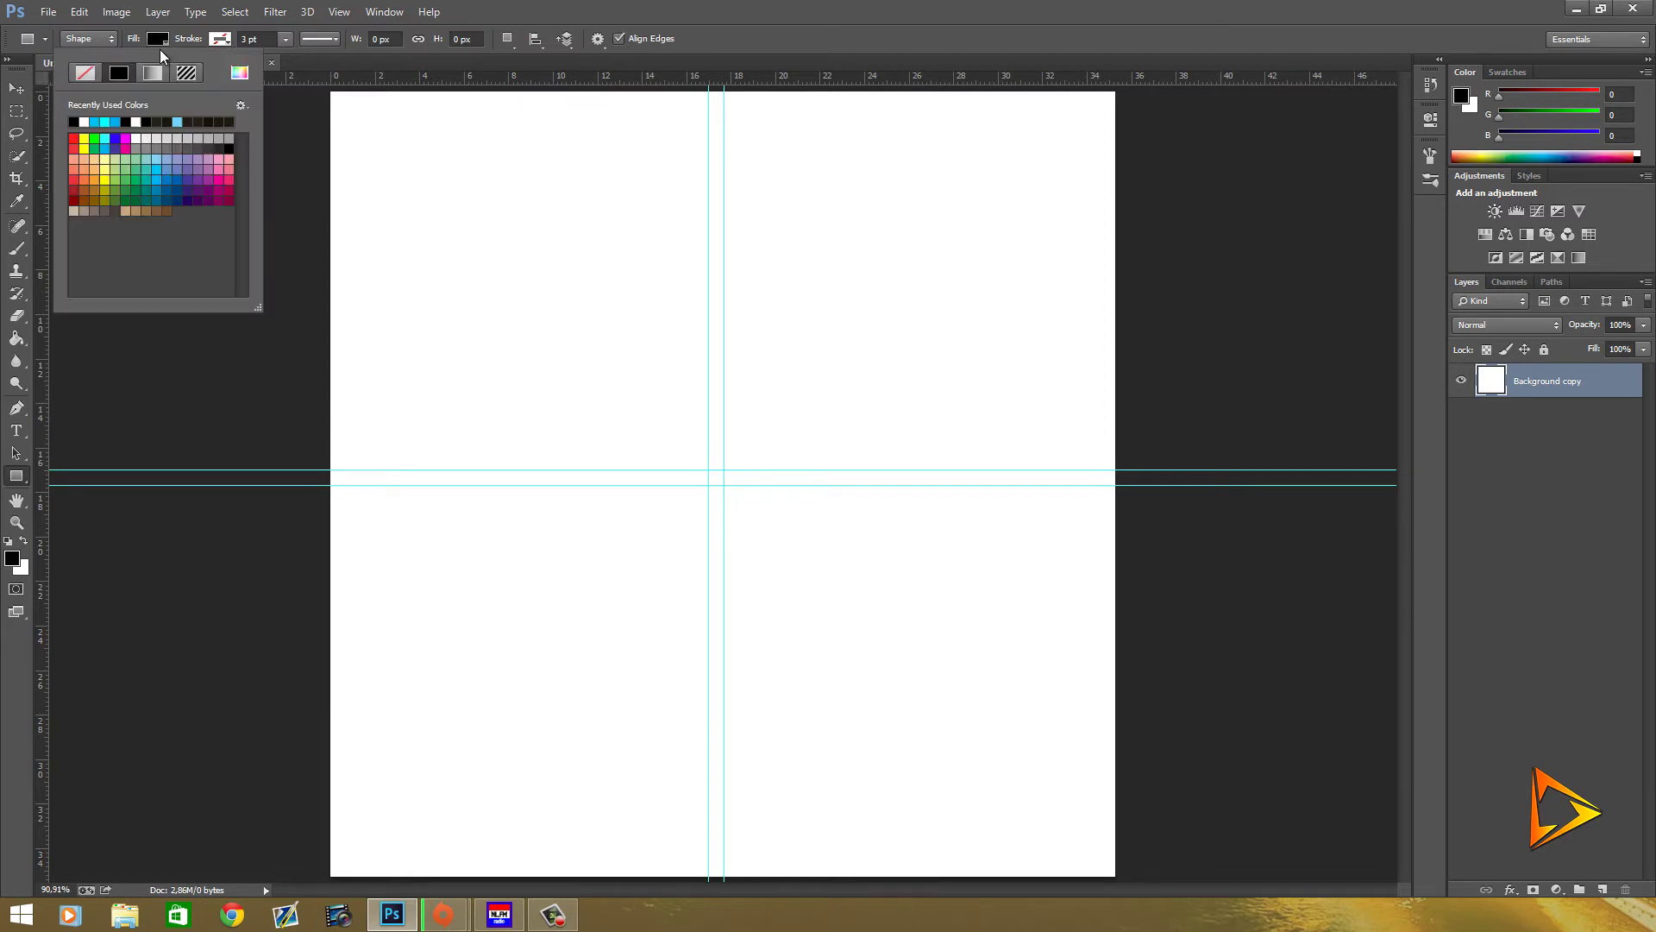
pyautogui.click(156, 170)
pyautogui.click(219, 39)
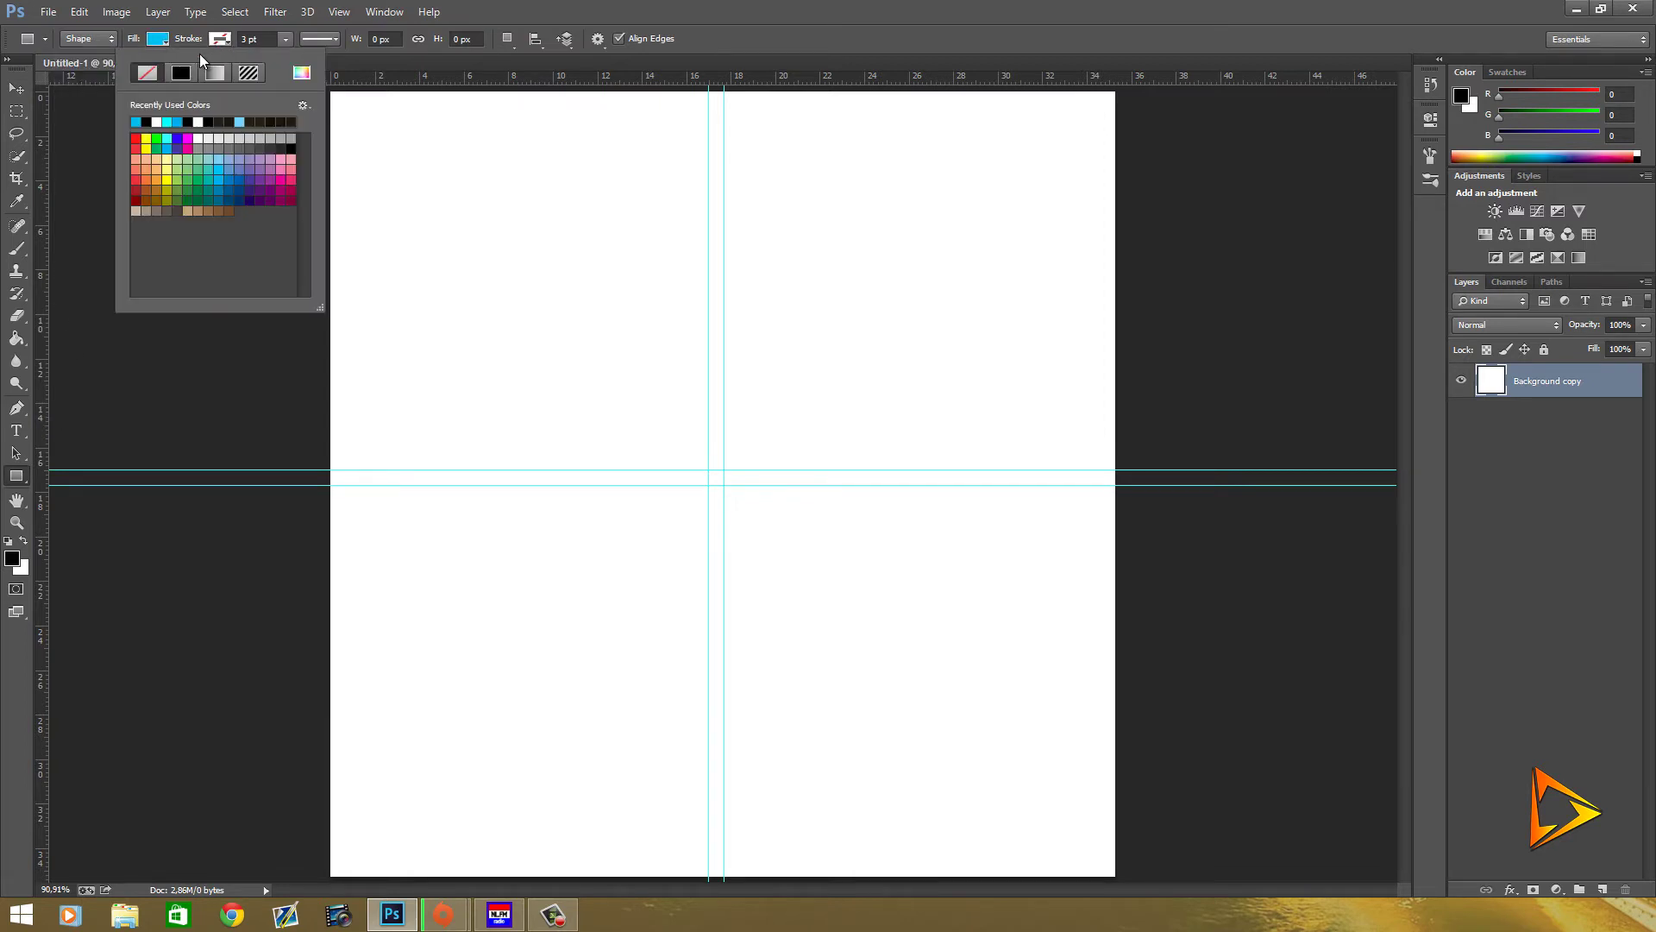
pyautogui.click(755, 38)
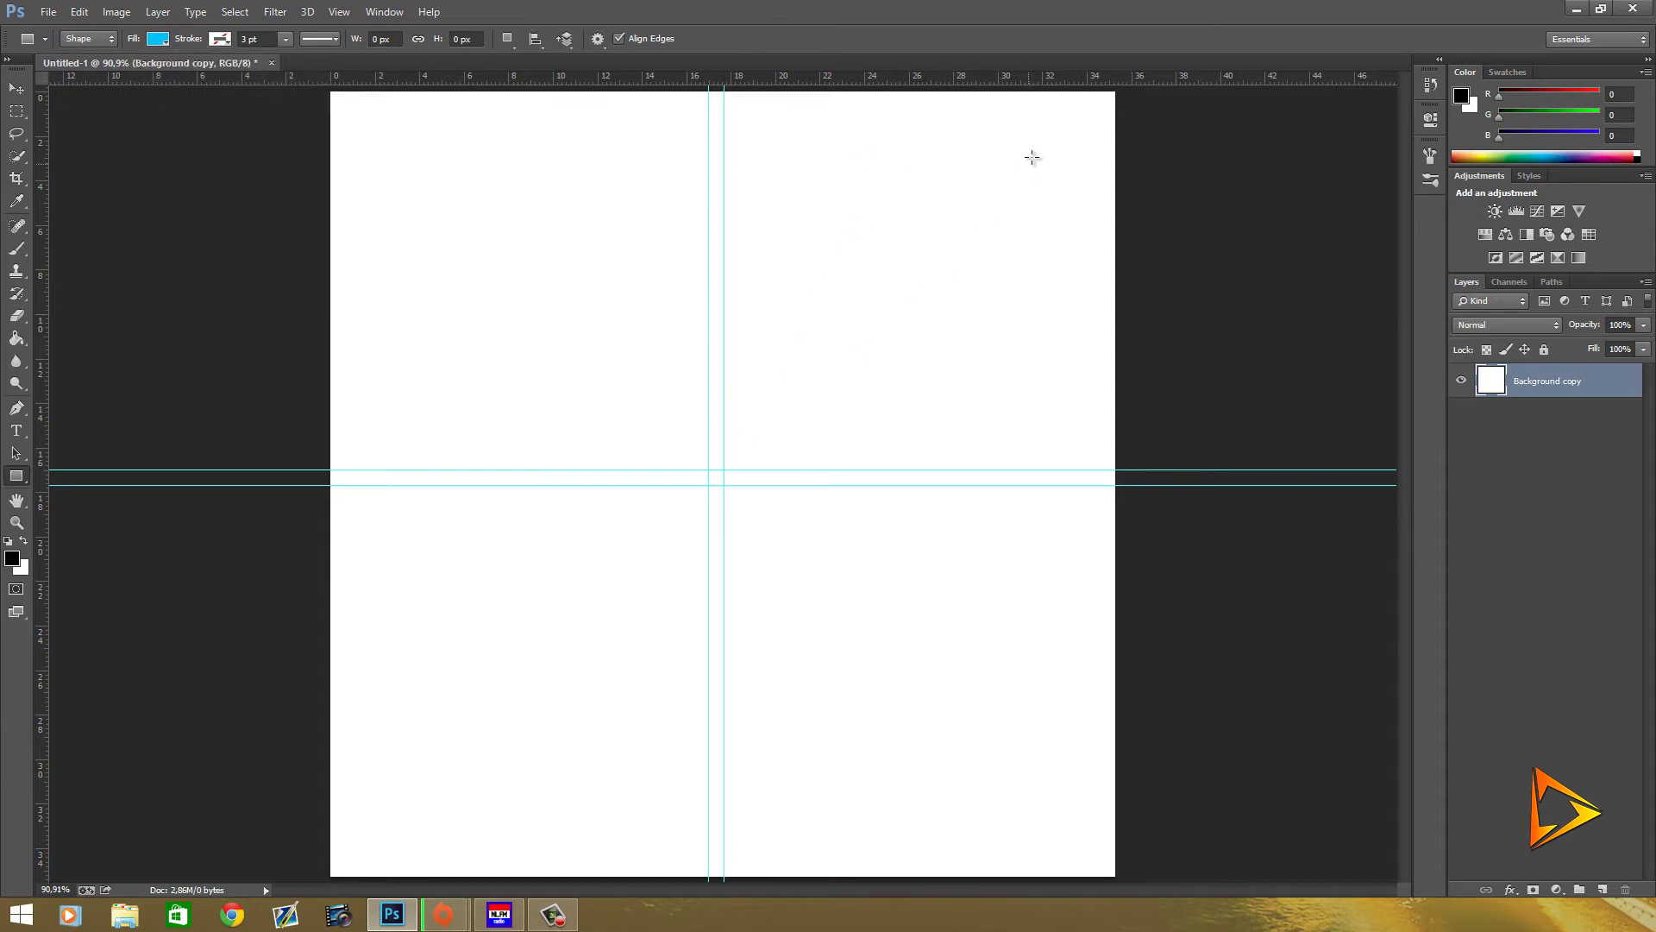
pyautogui.moveTo(1091, 110)
pyautogui.mouseDown()
pyautogui.moveTo(719, 421)
pyautogui.moveTo(724, 468)
pyautogui.mouseUp()
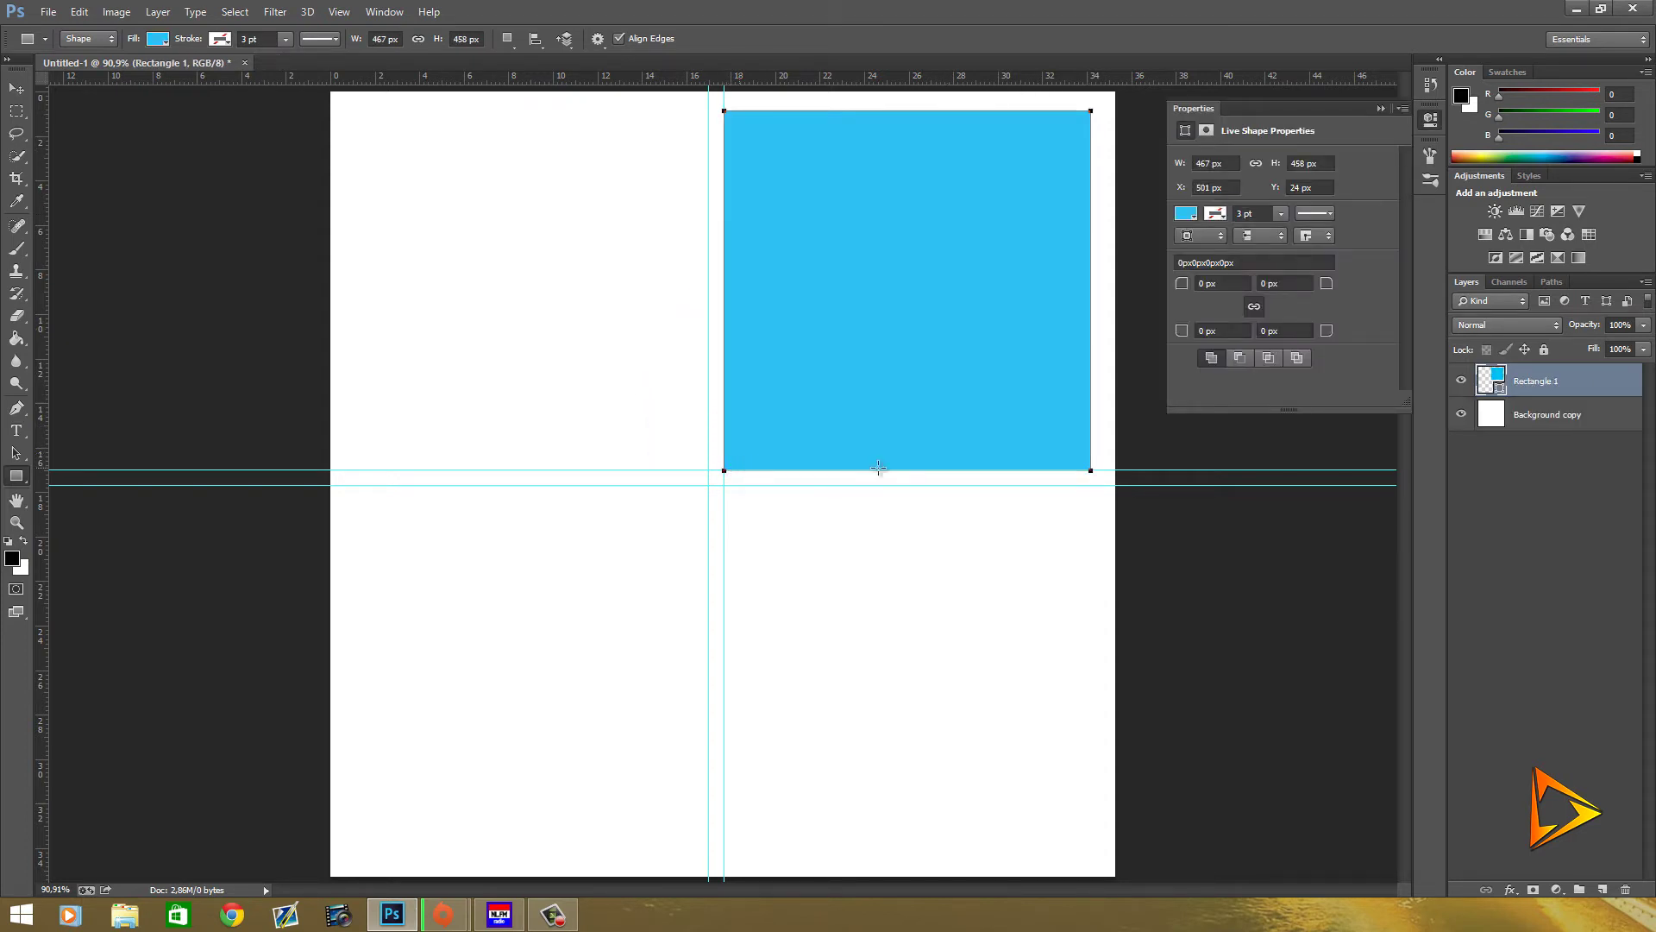
# Duplicate the Rectangle 1 layer and move the copy into the lower-right quadrant.
pyautogui.click(1484, 508)
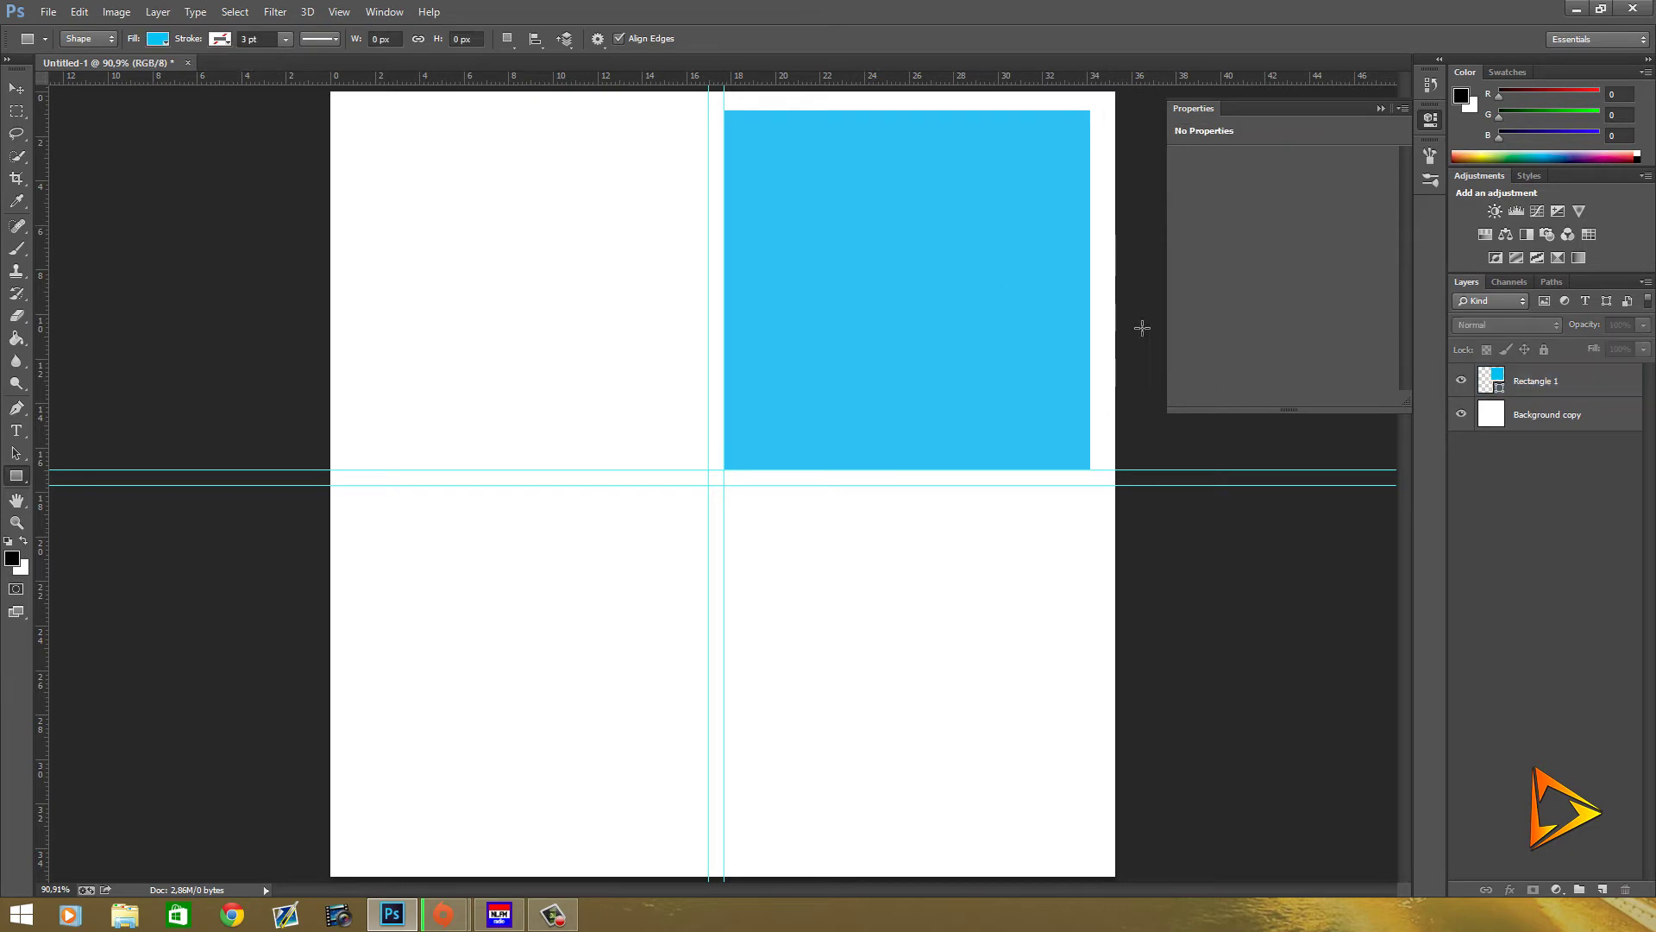
pyautogui.click(1578, 393)
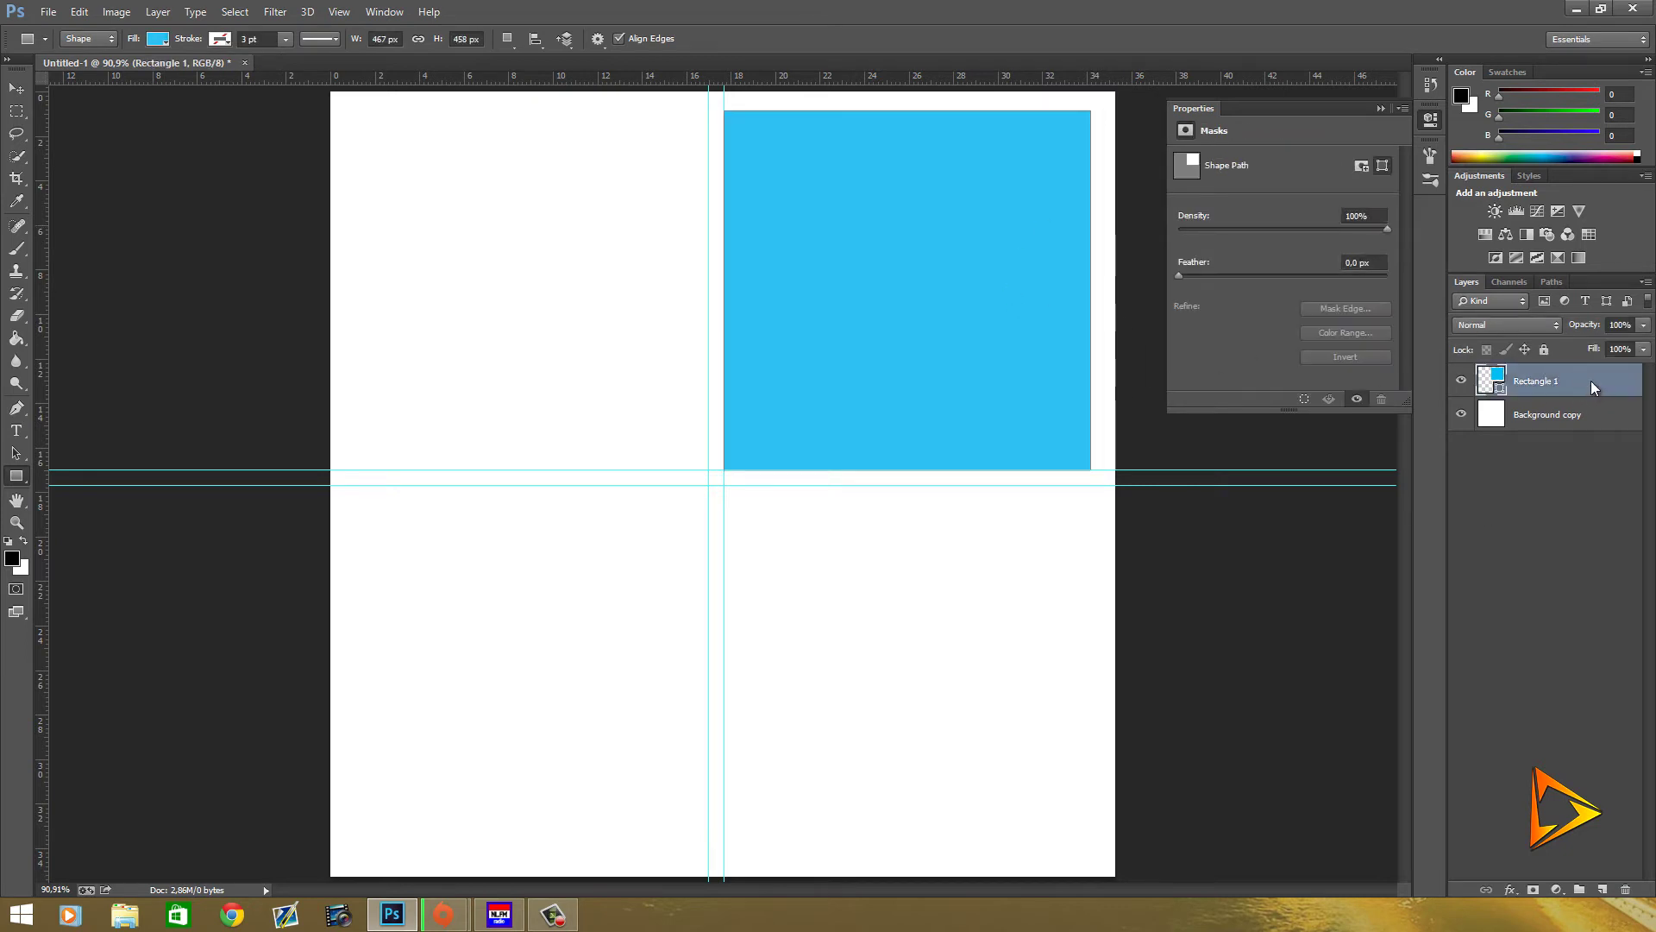
pyautogui.rightClick(1590, 380)
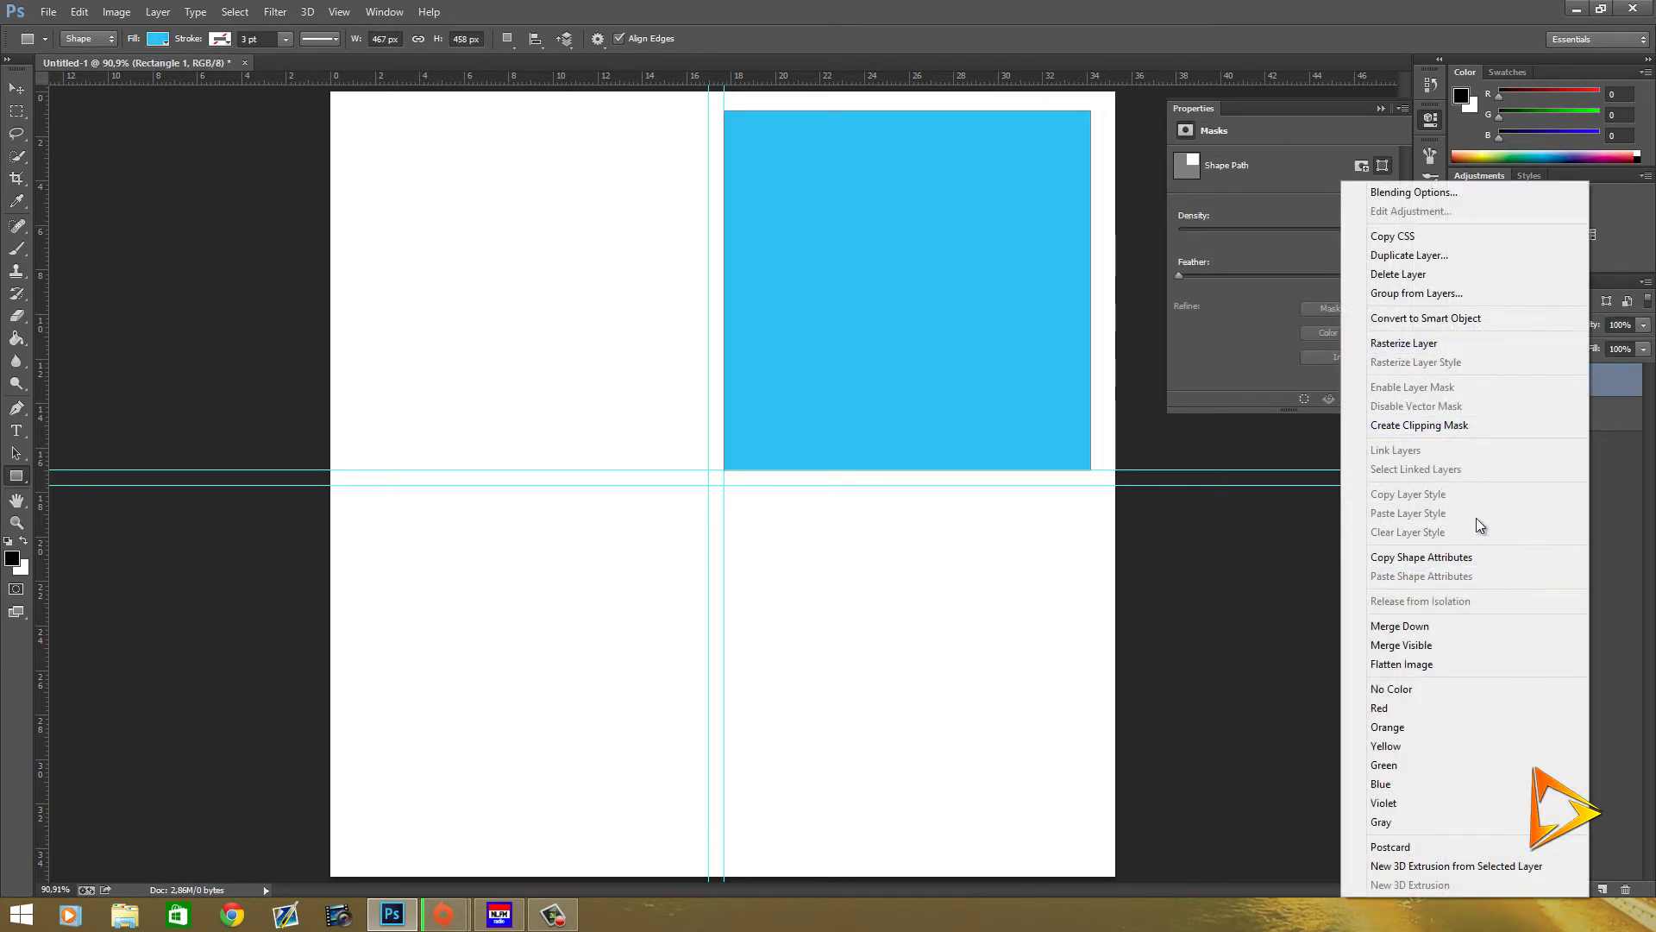
pyautogui.click(1434, 268)
pyautogui.click(977, 284)
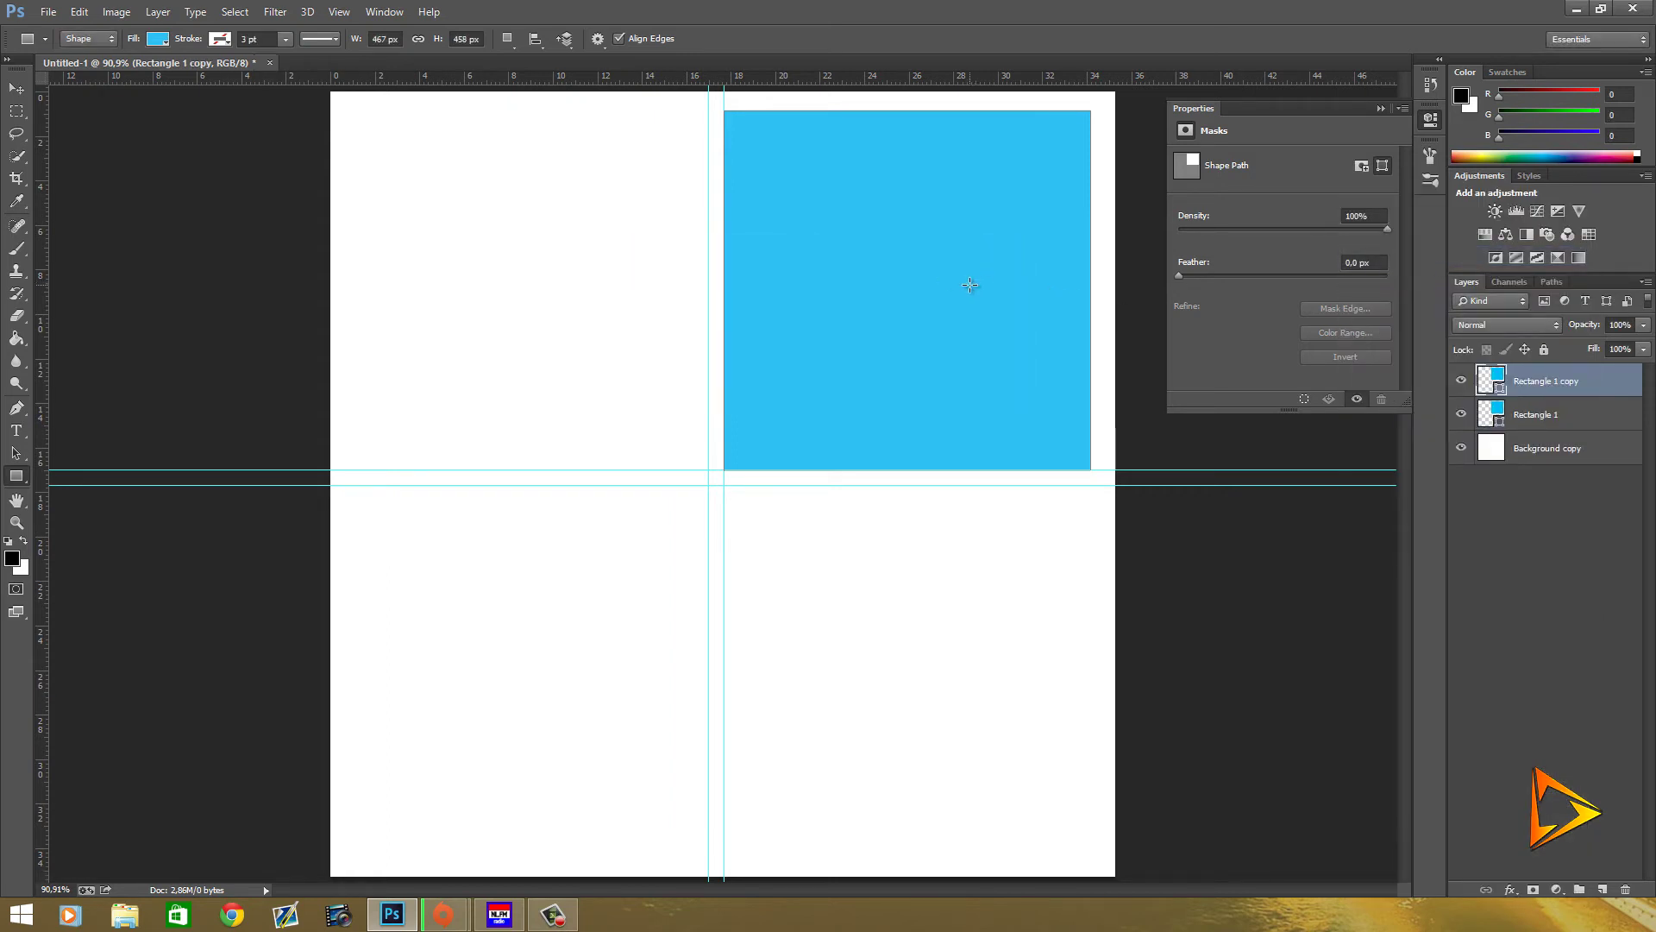
pyautogui.click(16, 90)
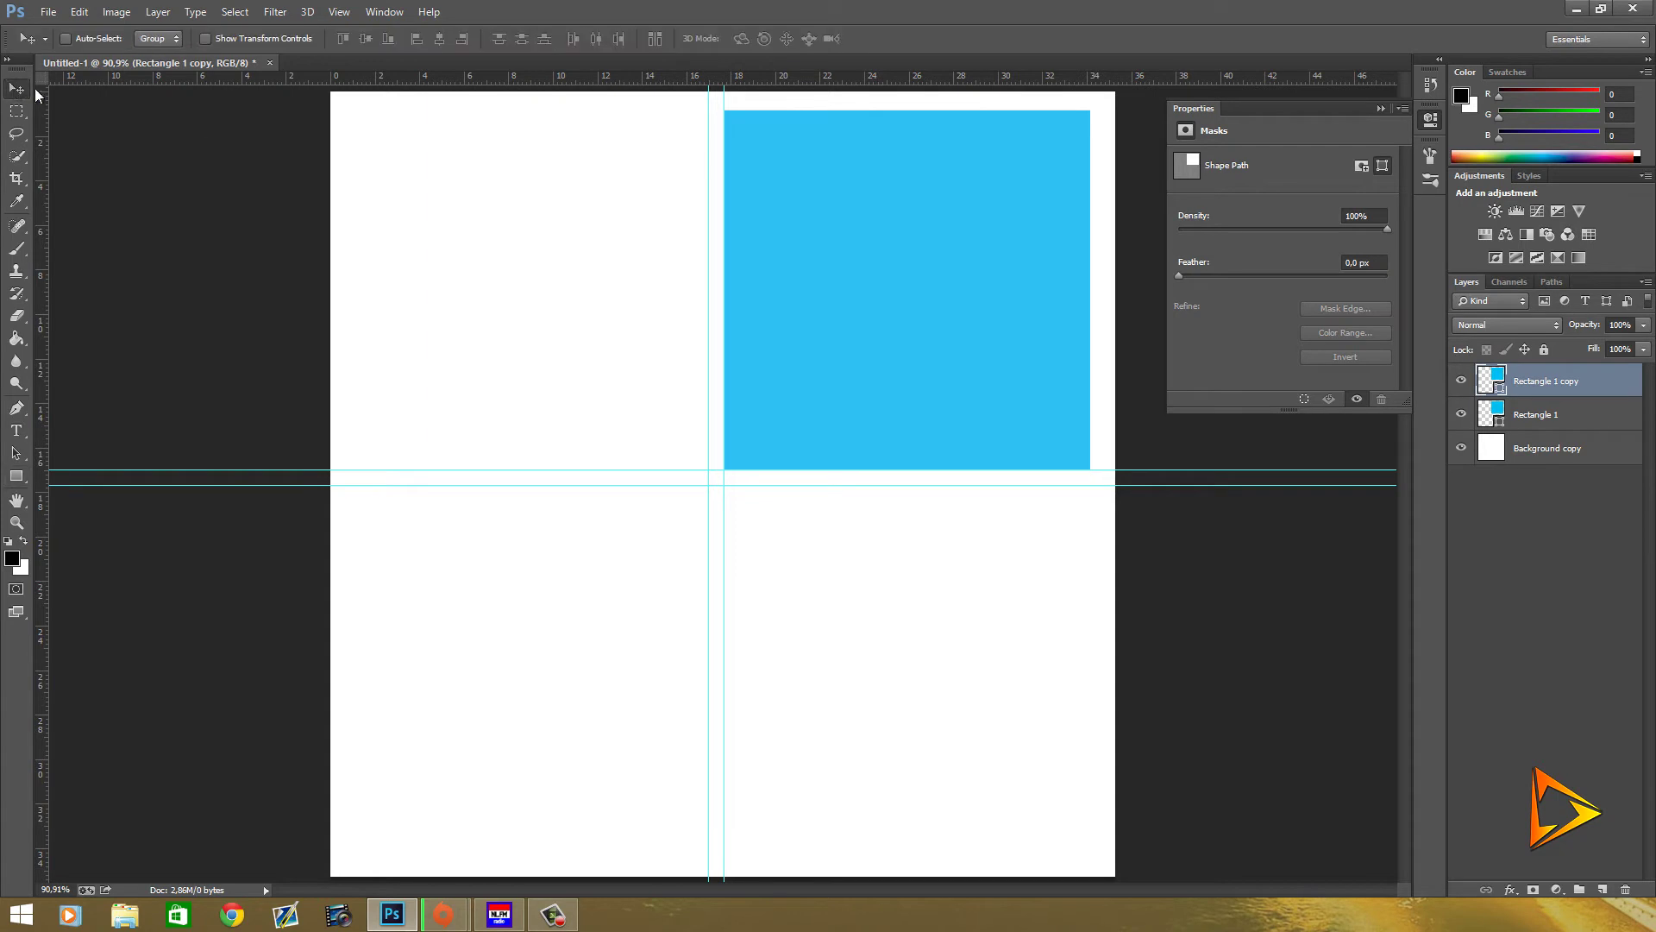
pyautogui.moveTo(821, 229)
pyautogui.mouseDown()
pyautogui.moveTo(817, 610)
pyautogui.moveTo(499, 593)
pyautogui.moveTo(554, 594)
pyautogui.mouseUp()
# Make two more rectangle copies and move one into the upper-left quadrant.
pyautogui.rightClick(1594, 384)
pyautogui.click(1409, 255)
pyautogui.click(992, 285)
pyautogui.rightClick(1550, 381)
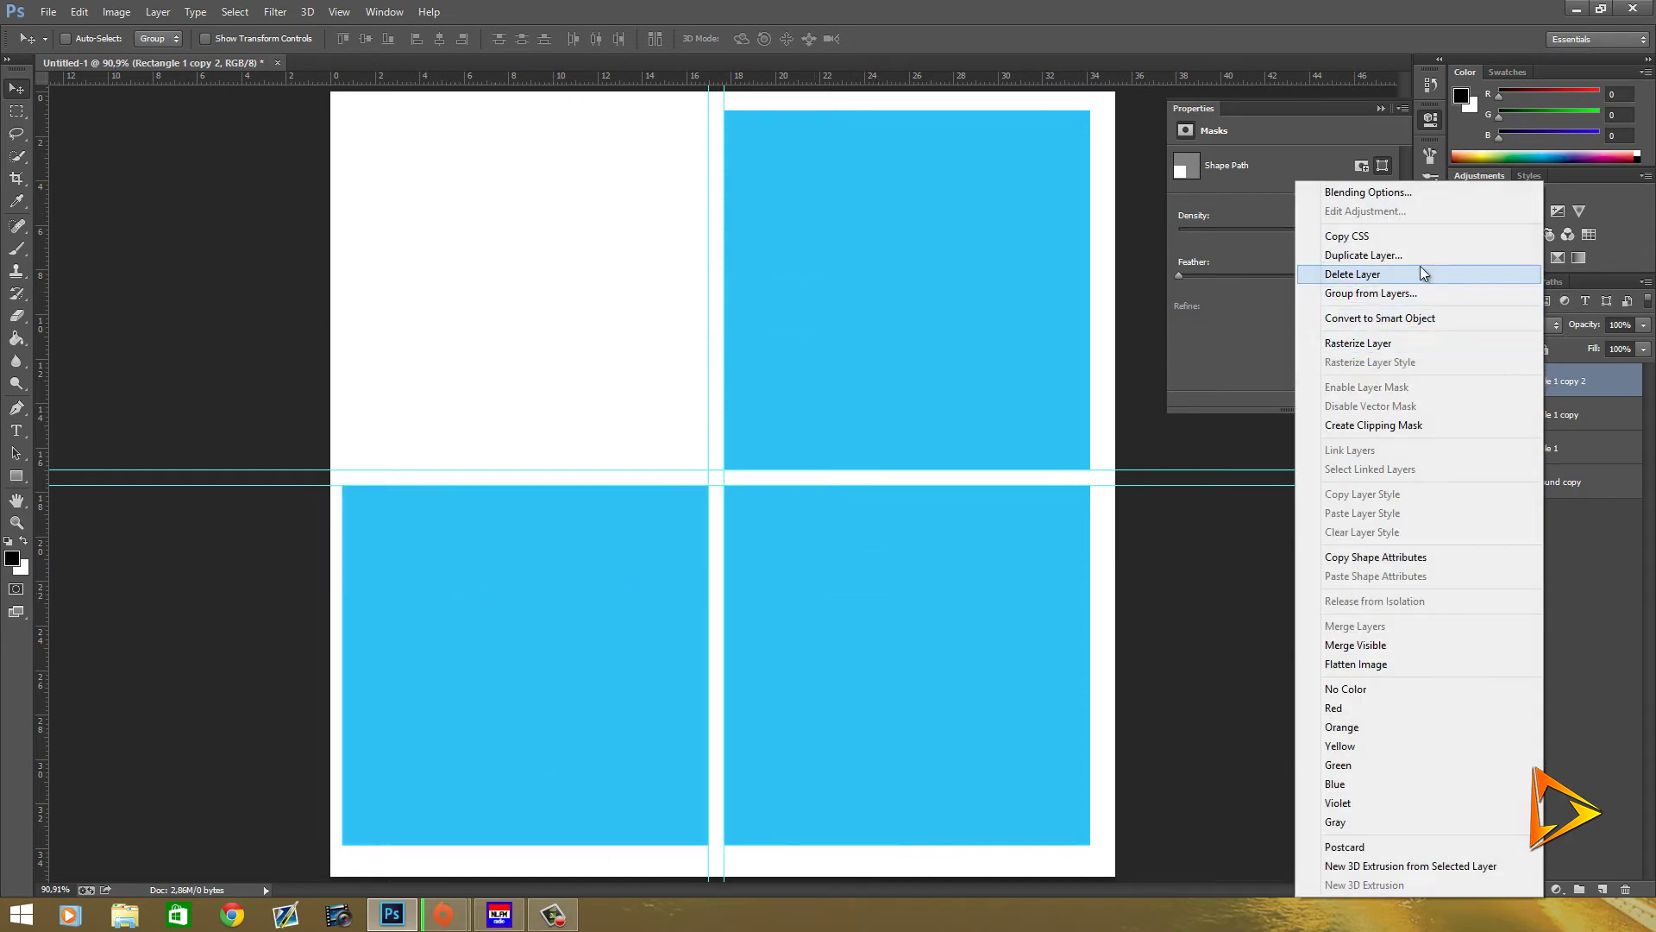
pyautogui.click(1335, 256)
pyautogui.click(978, 283)
pyautogui.moveTo(615, 619); pyautogui.dragTo(608, 254)
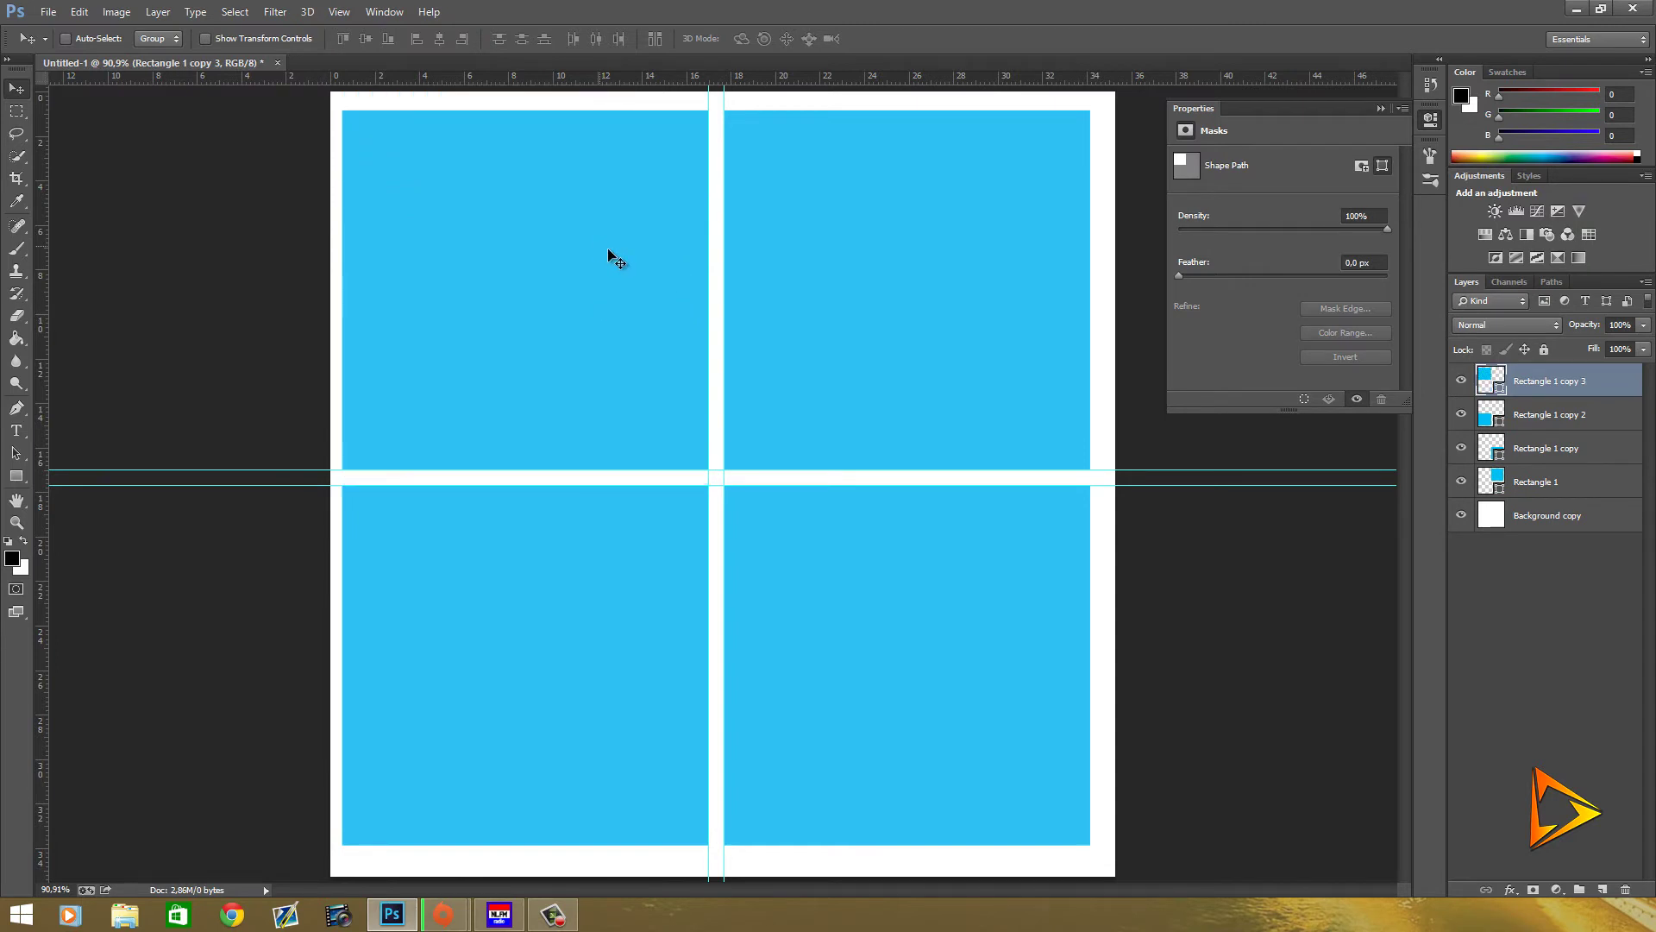
# Select all four rectangle layers, Rectangle 1 through Rectangle 1 copy 3.
pyautogui.click(1535, 576)
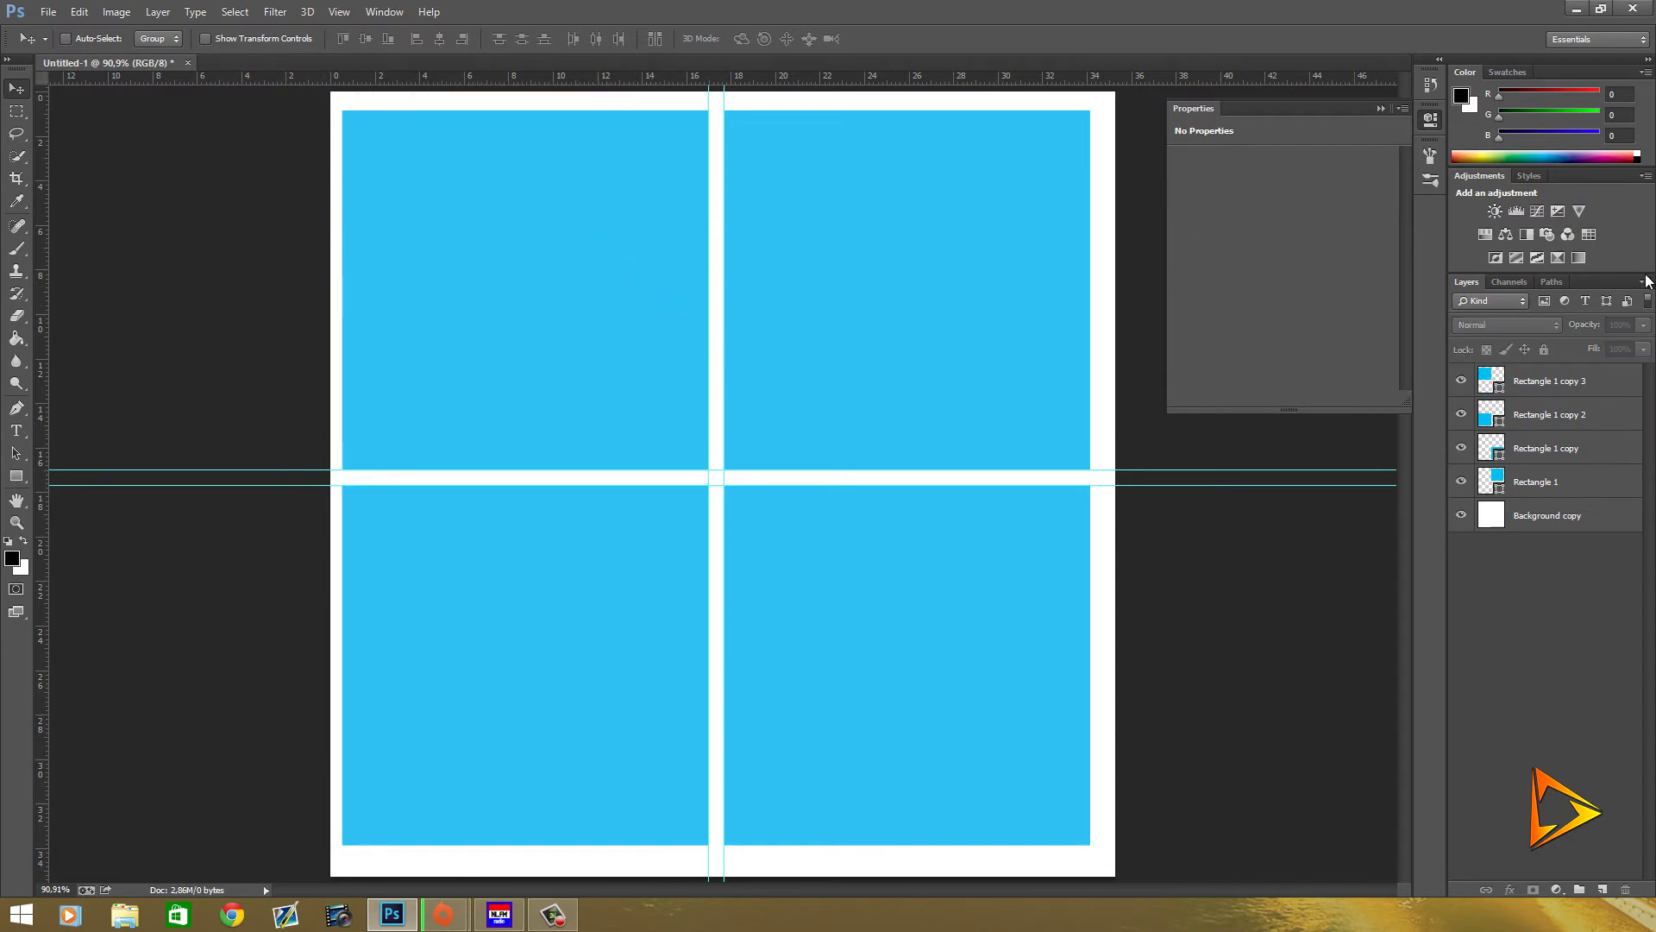
pyautogui.click(1609, 384)
pyautogui.keyDown('shift'); pyautogui.click(1600, 417); pyautogui.keyUp('shift')
pyautogui.keyDown('shift'); pyautogui.click(1598, 451); pyautogui.keyUp('shift')
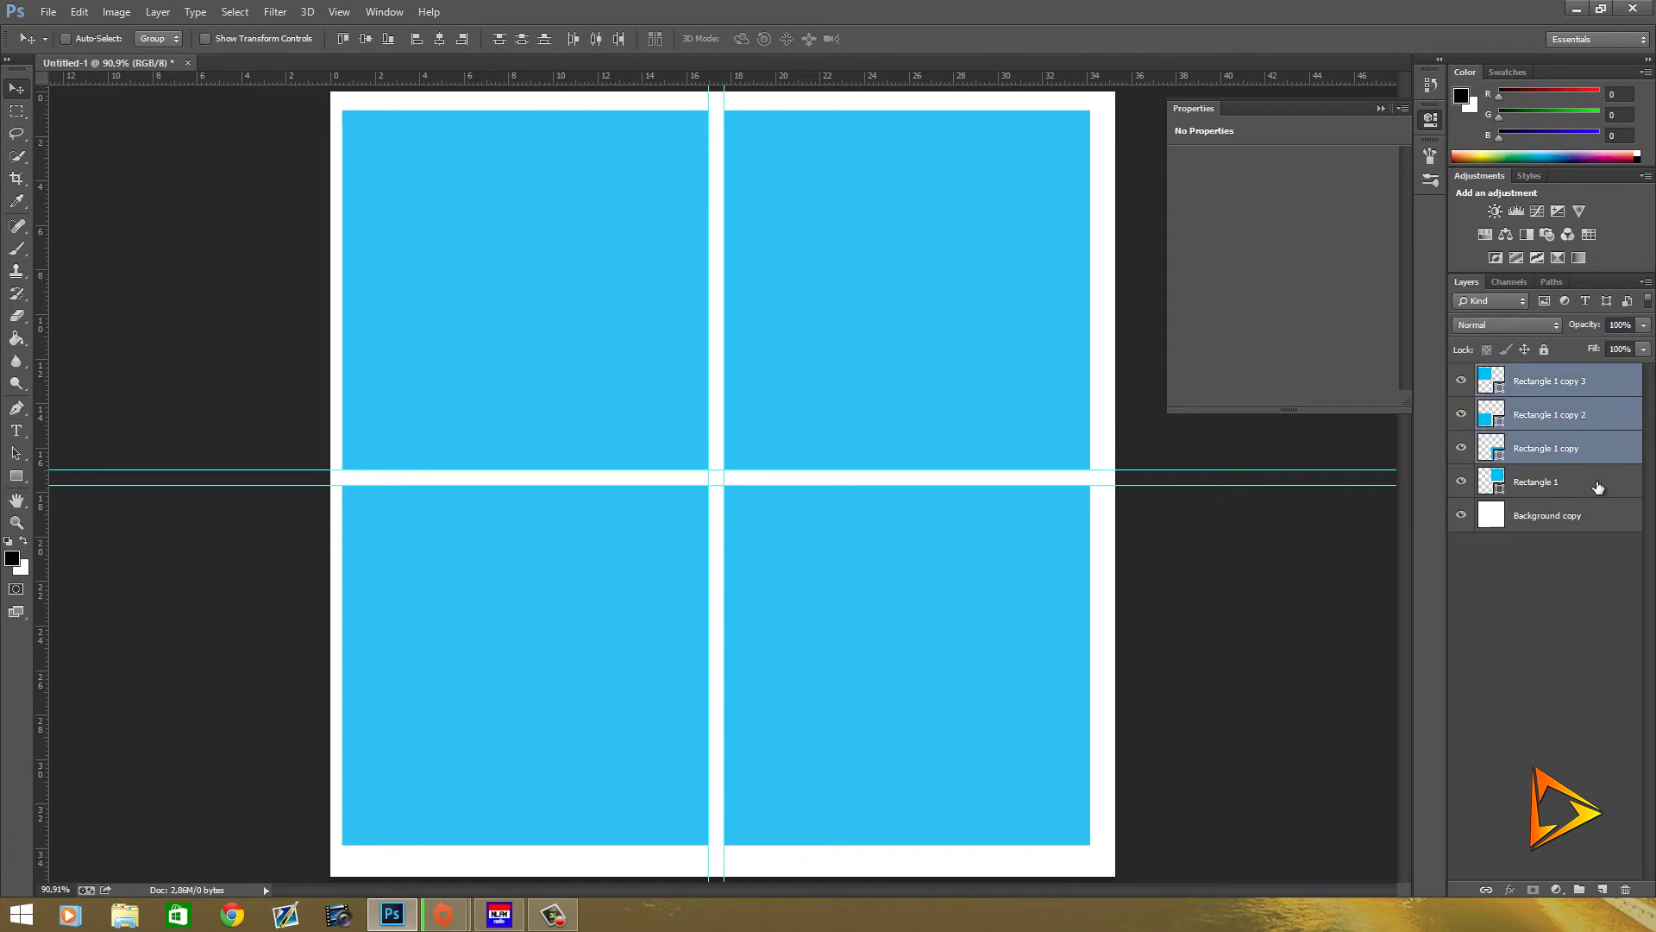
pyautogui.keyDown('shift'); pyautogui.click(1598, 486); pyautogui.keyUp('shift')
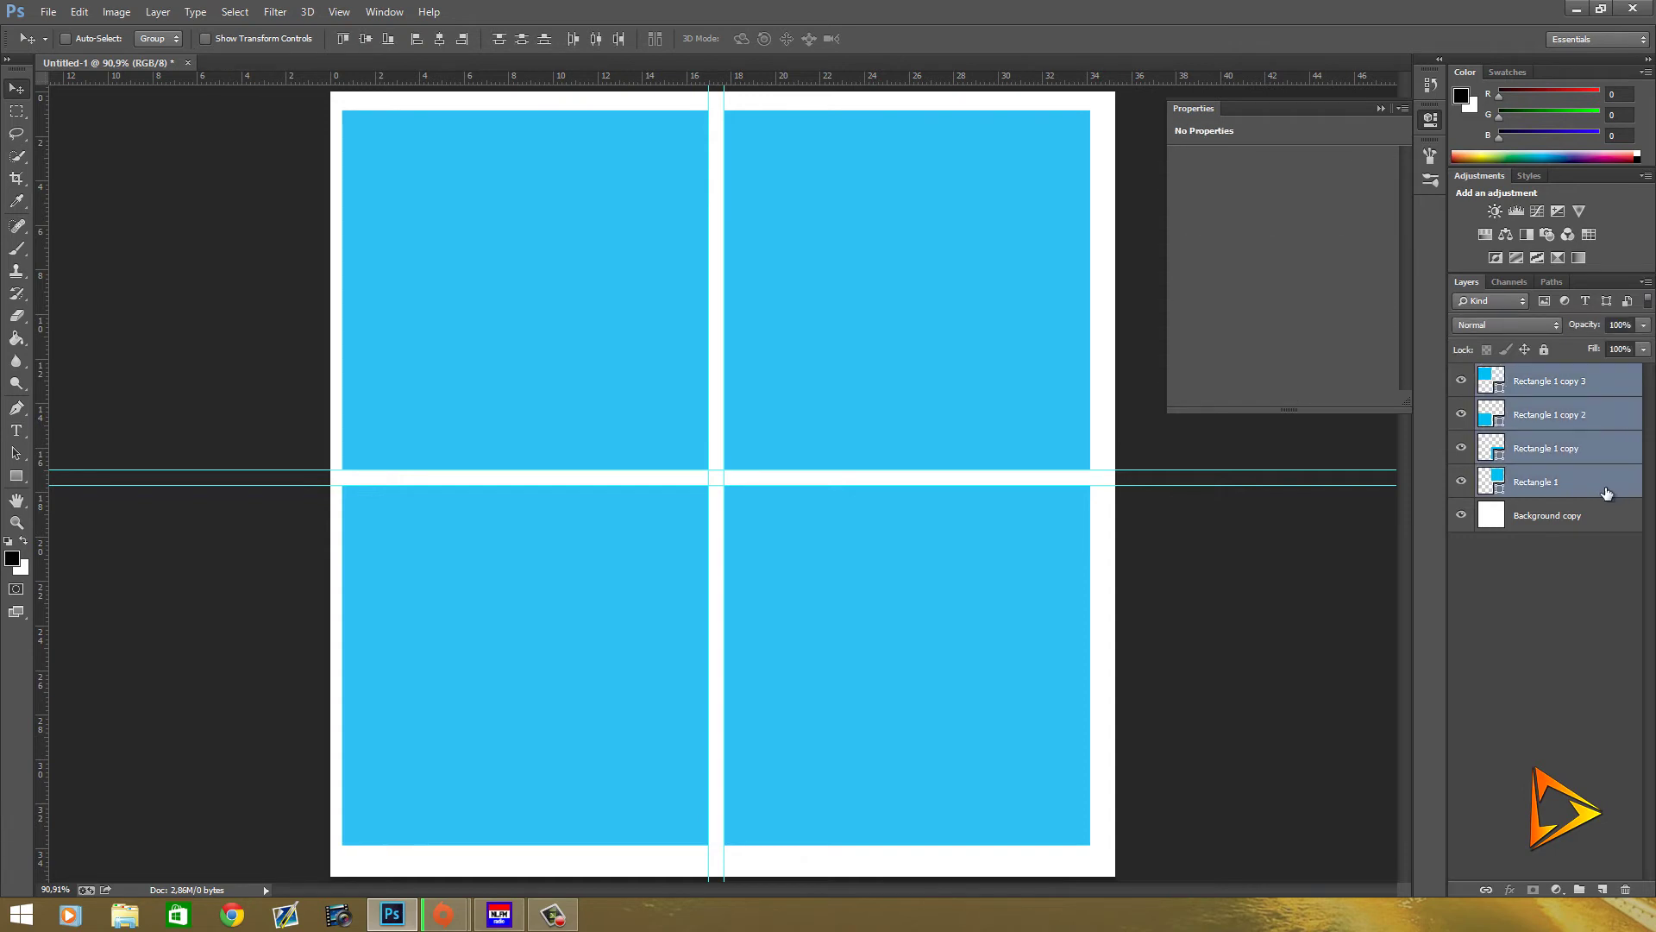
# Rasterize the four selected layers and merge them into Rectangle 1 copy 3.
pyautogui.rightClick(1616, 386)
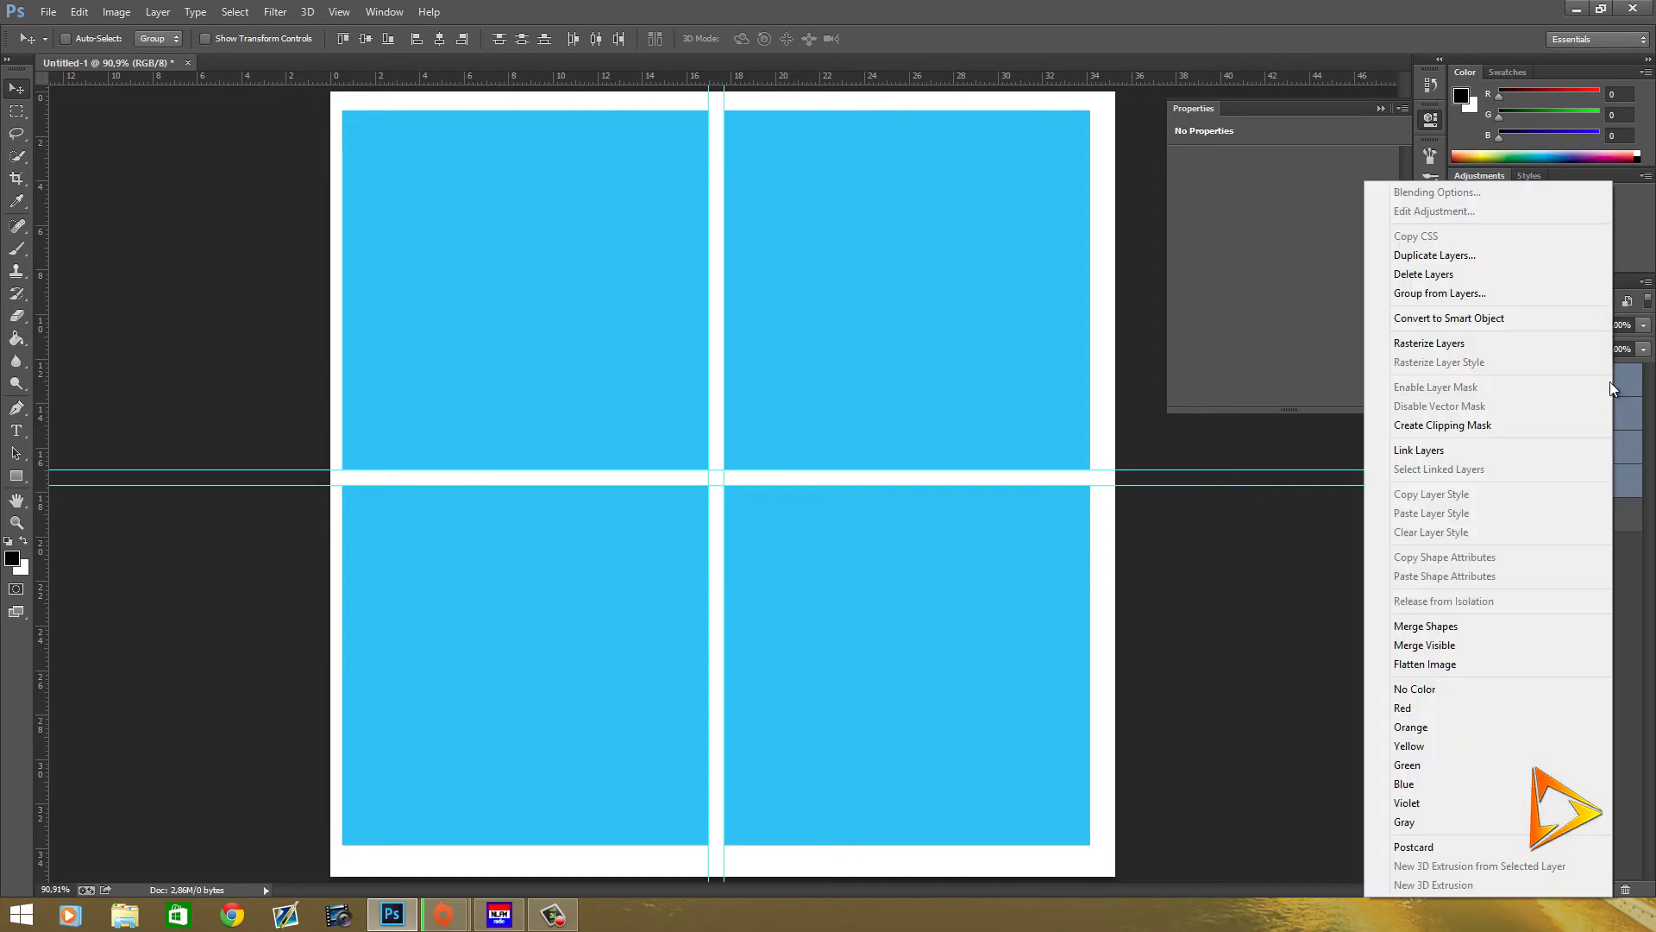
pyautogui.click(1558, 350)
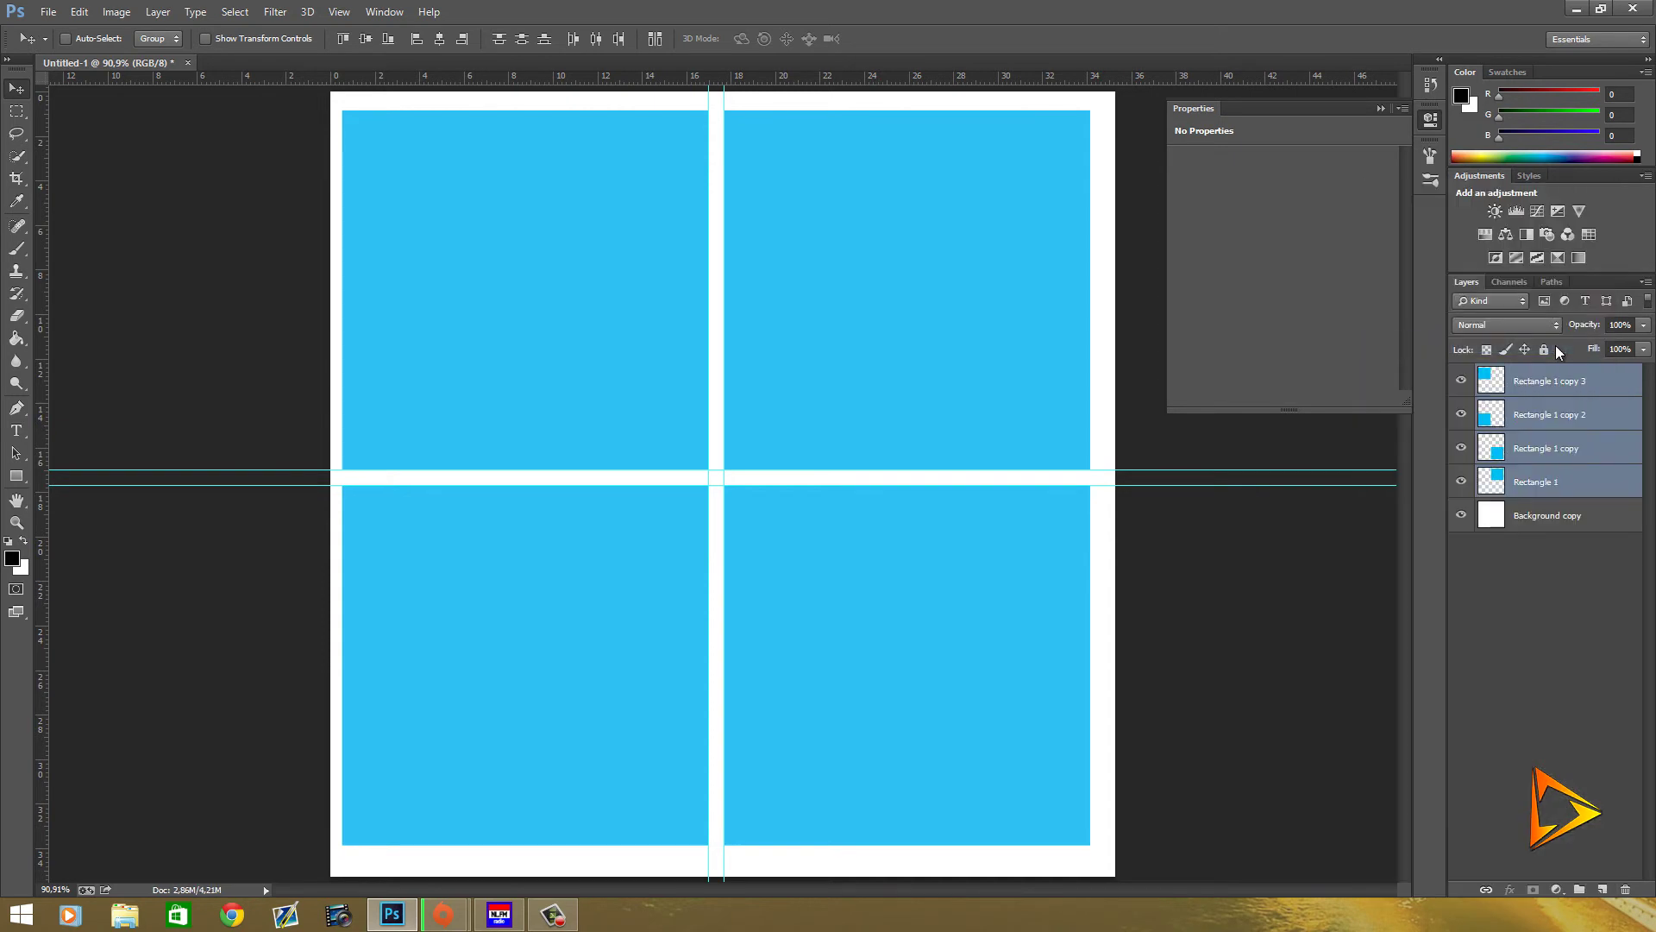
pyautogui.rightClick(1610, 381)
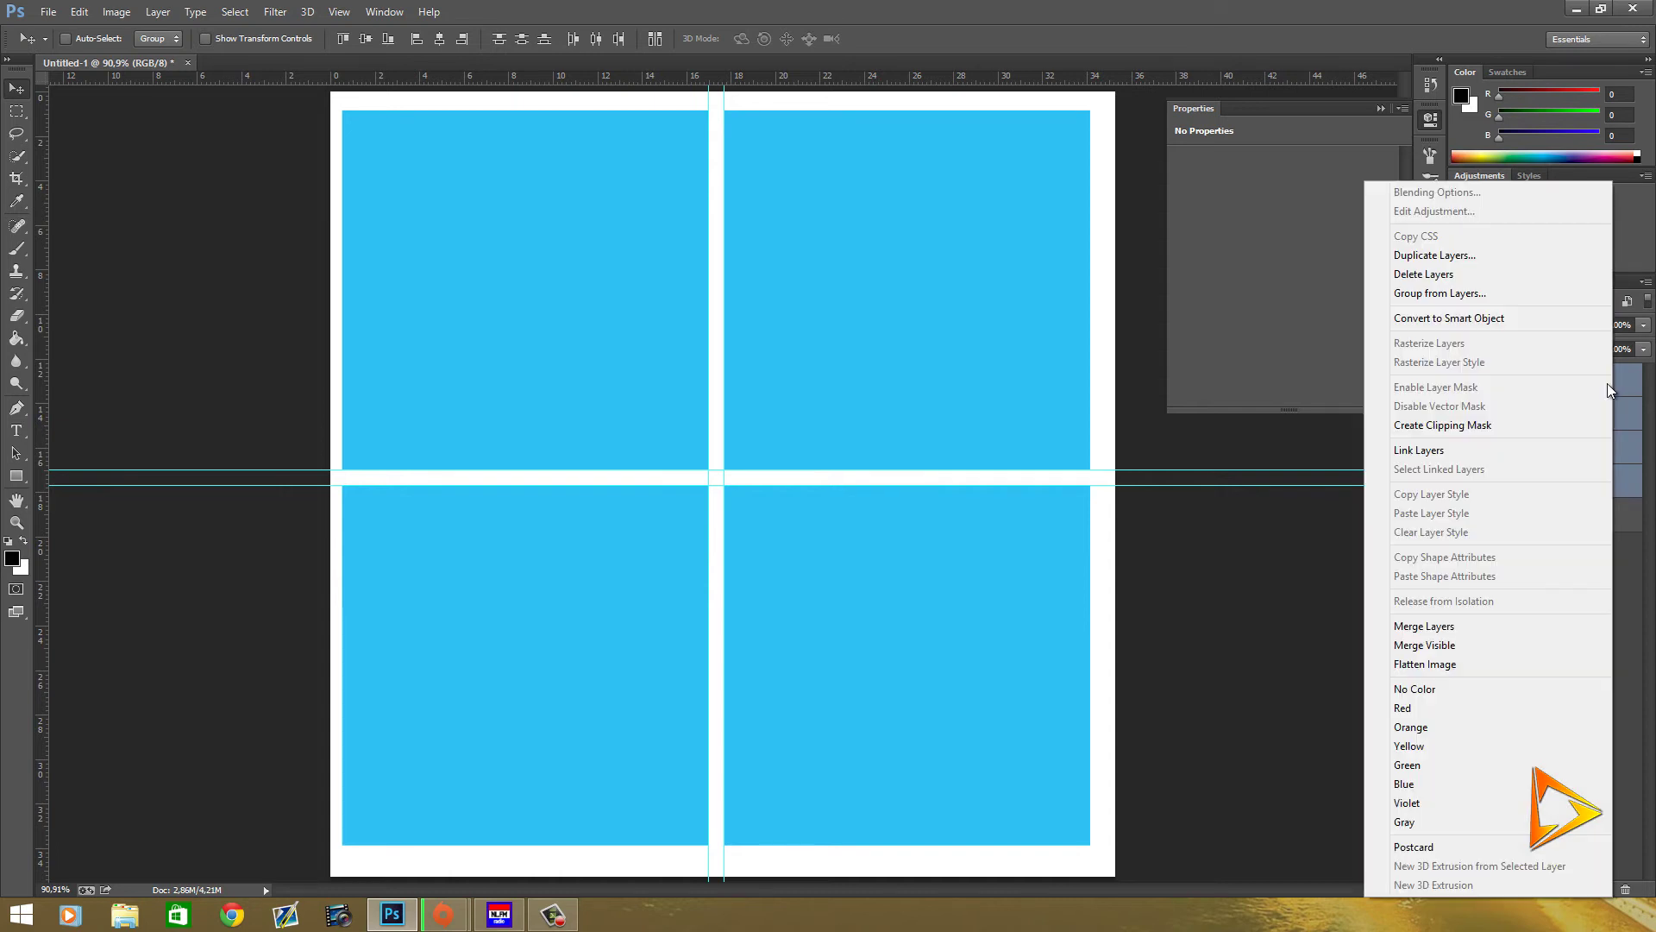
pyautogui.click(1558, 627)
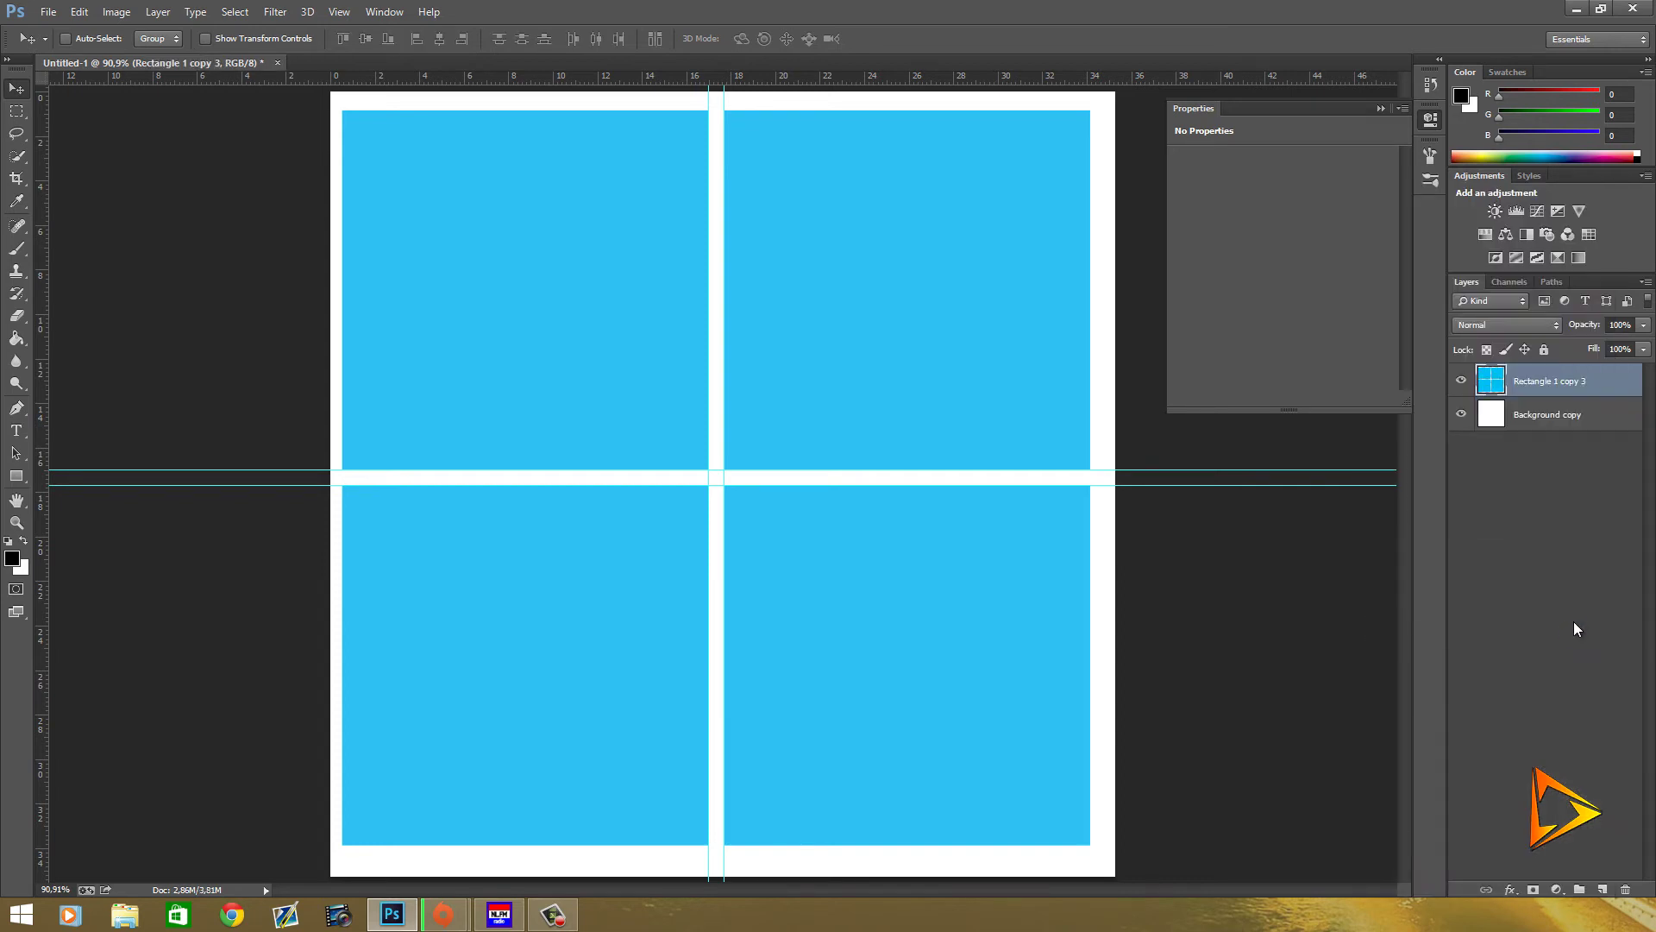
# Nudge the merged pane block slightly right and down, then hide the guides.
pyautogui.moveTo(829, 374); pyautogui.dragTo(827, 377)
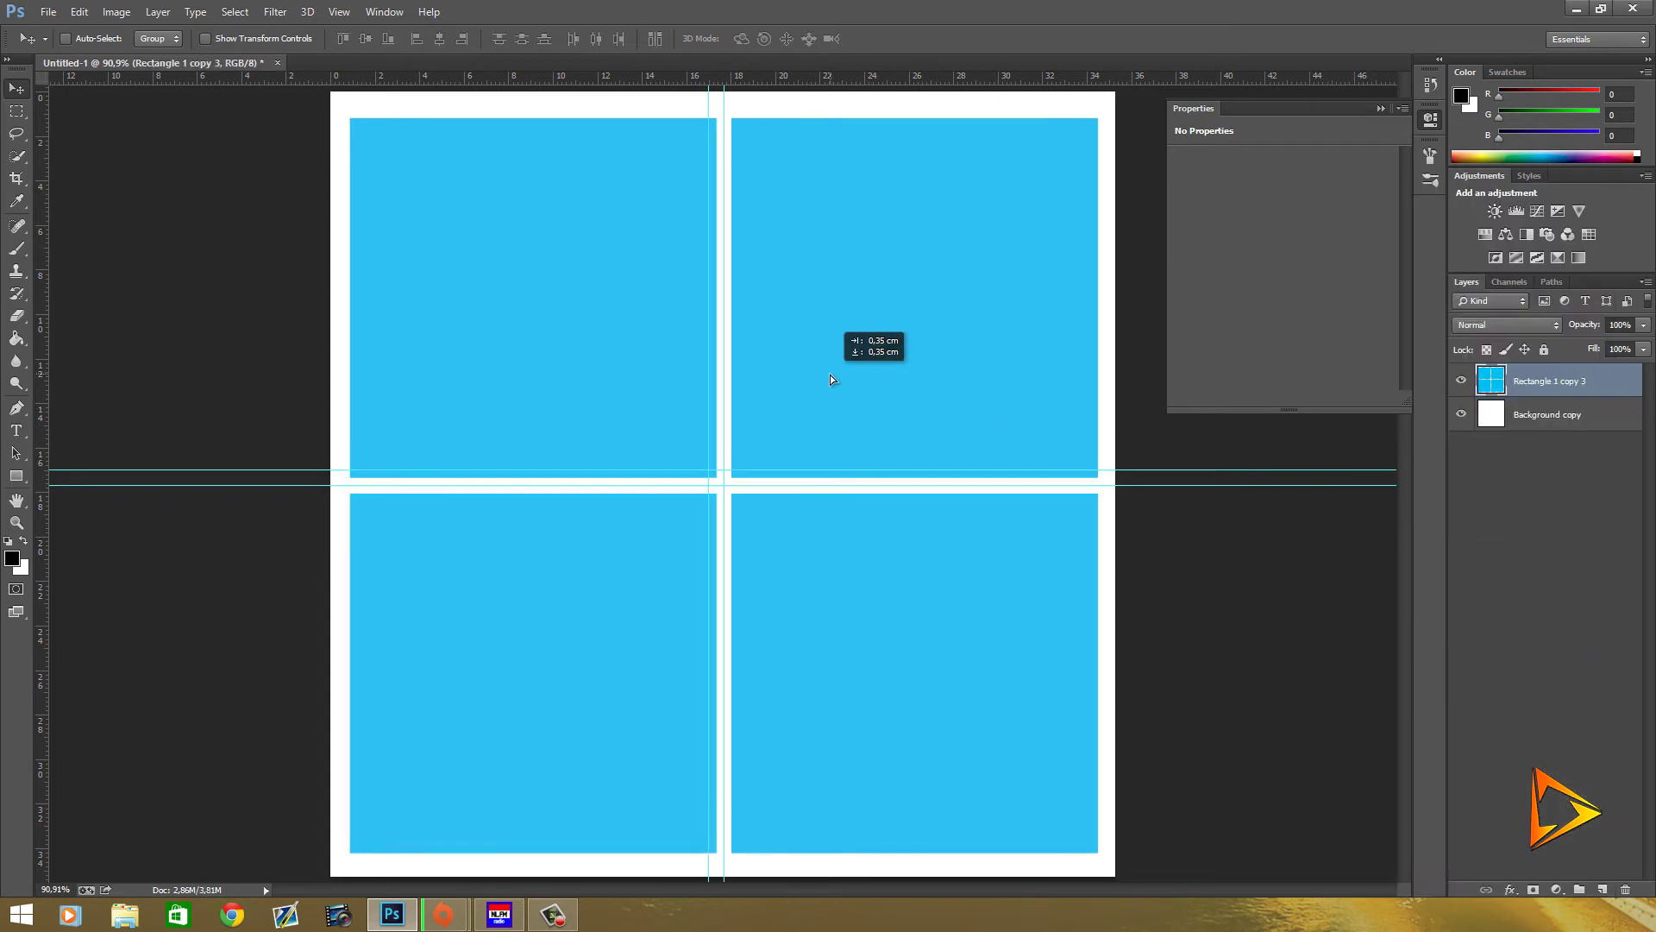
pyautogui.hotkey('shift', 'Down')
pyautogui.hotkey('shift', 'Right')
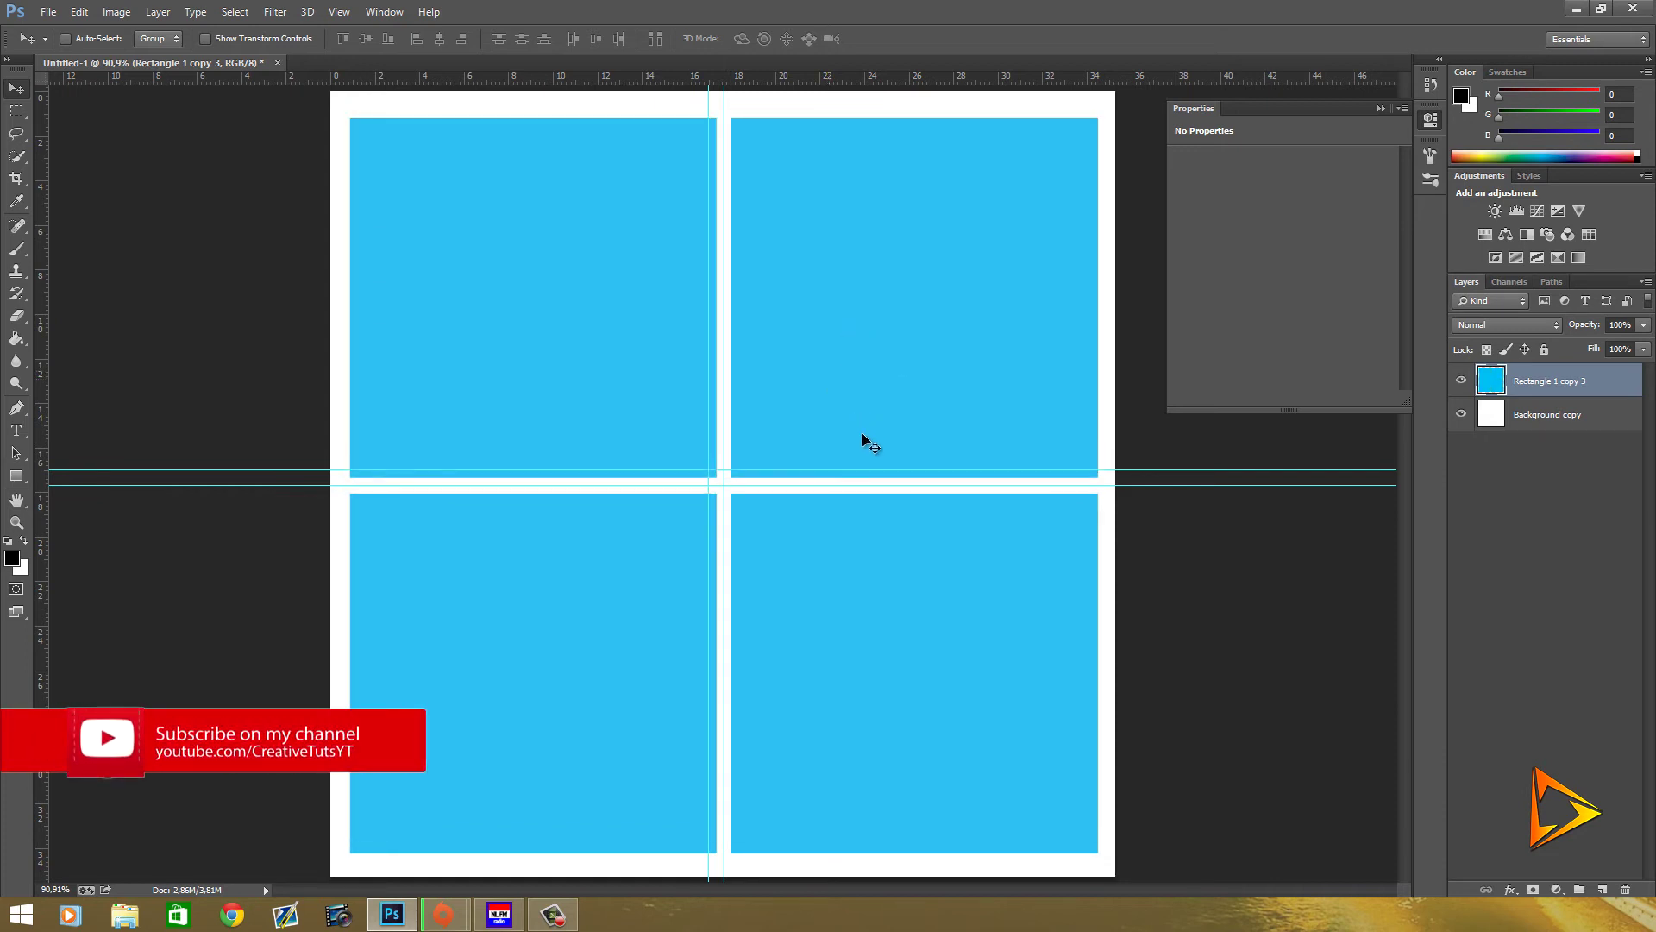
pyautogui.hotkey('ctrl', ';')
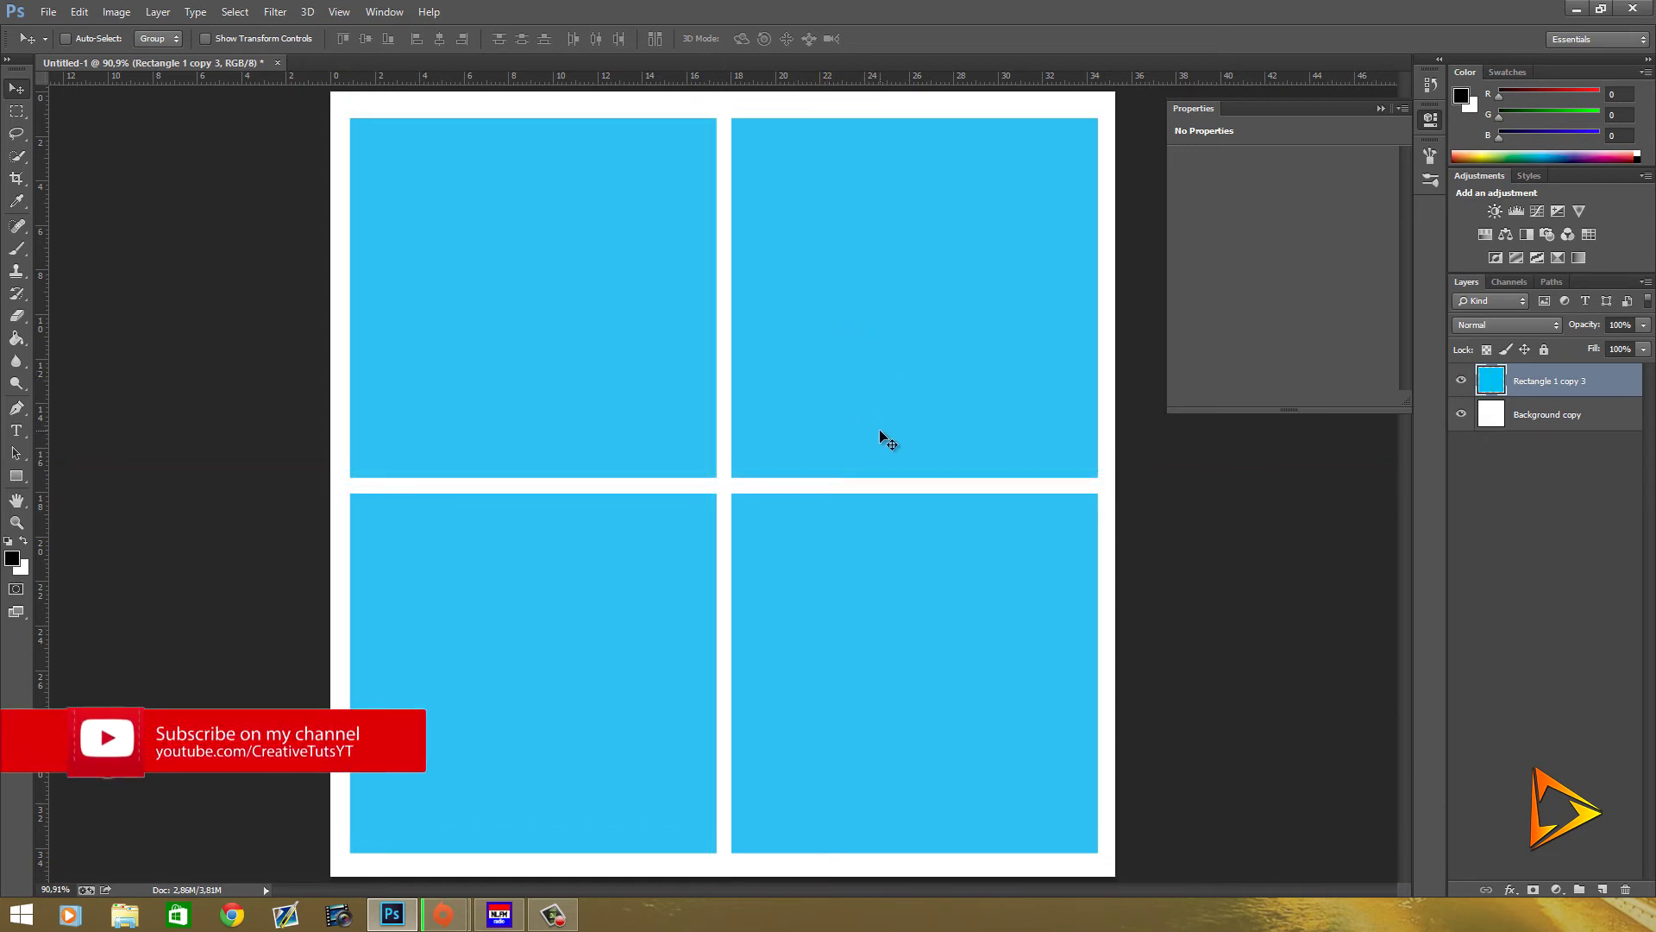
pyautogui.hotkey('ctrl', ';')
pyautogui.hotkey('ctrl', ';')
# Free Transform the pane block to roughly 50% size and move it to the canvas centre.
pyautogui.click(79, 11)
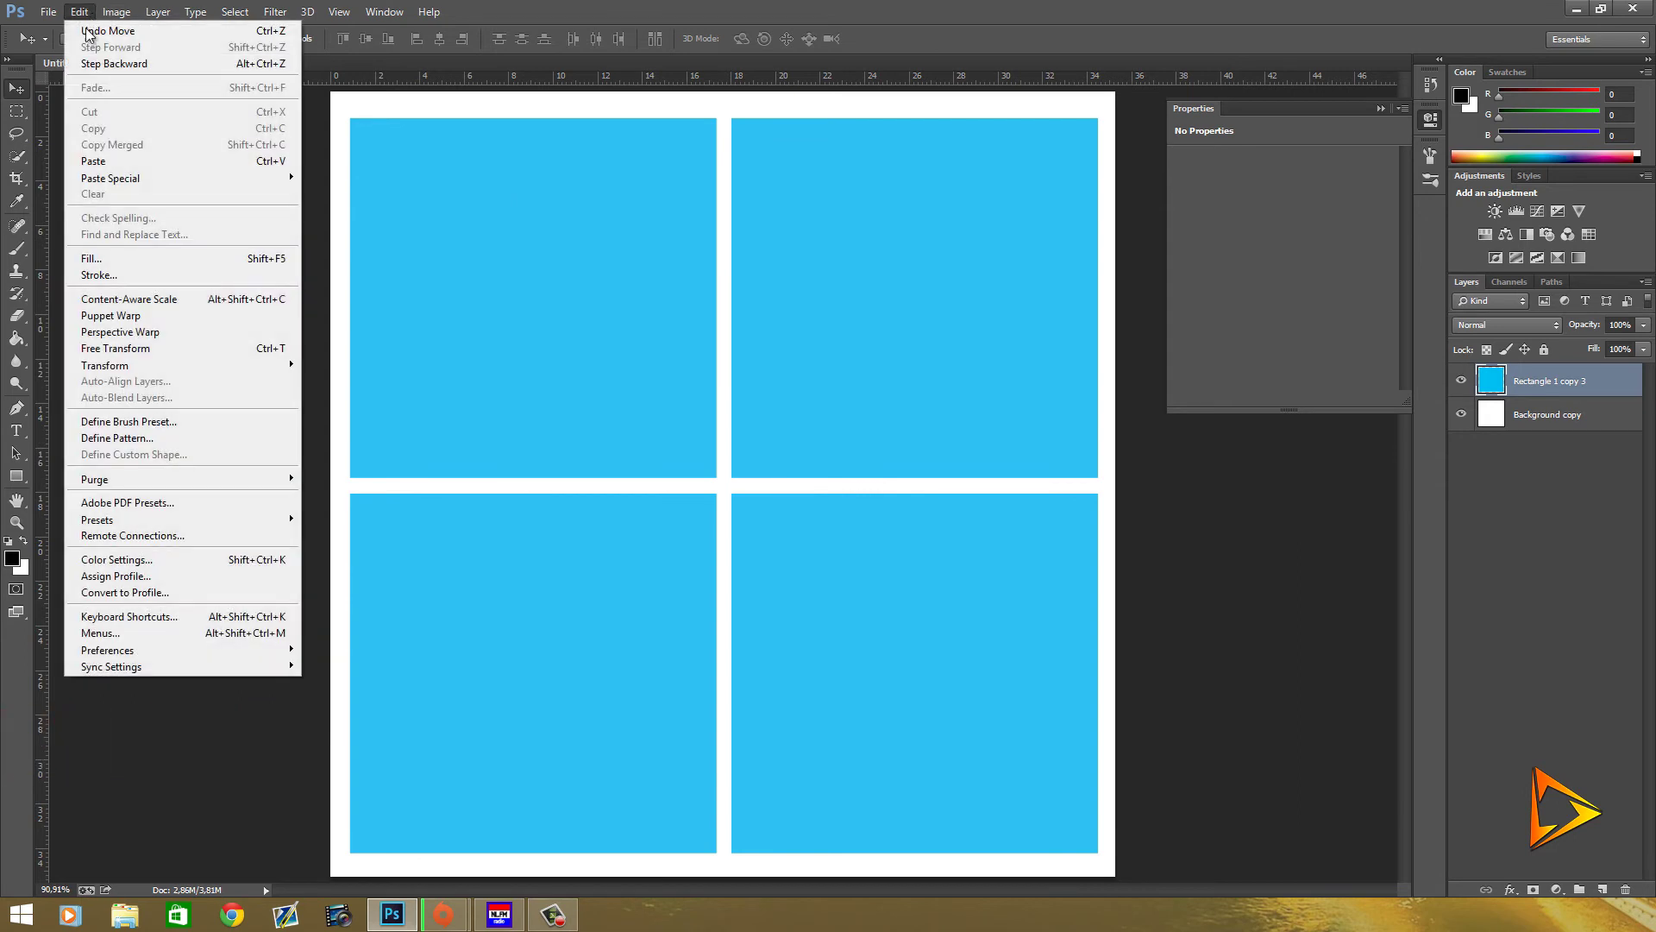
pyautogui.click(115, 348)
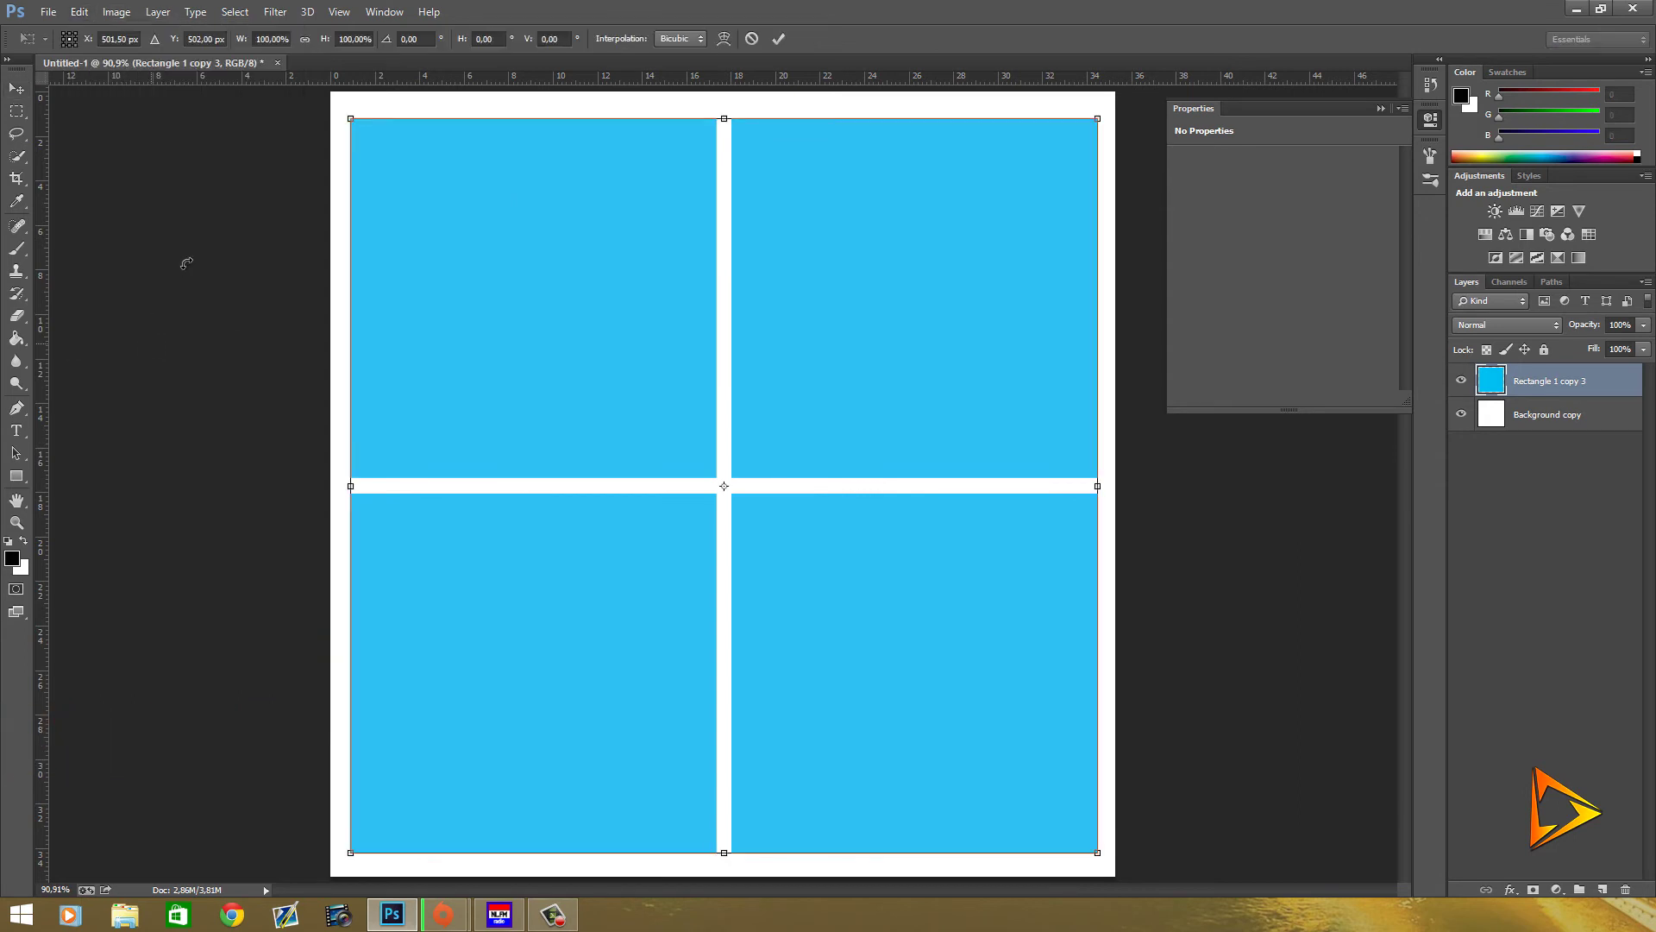
pyautogui.moveTo(360, 138); pyautogui.dragTo(663, 501)
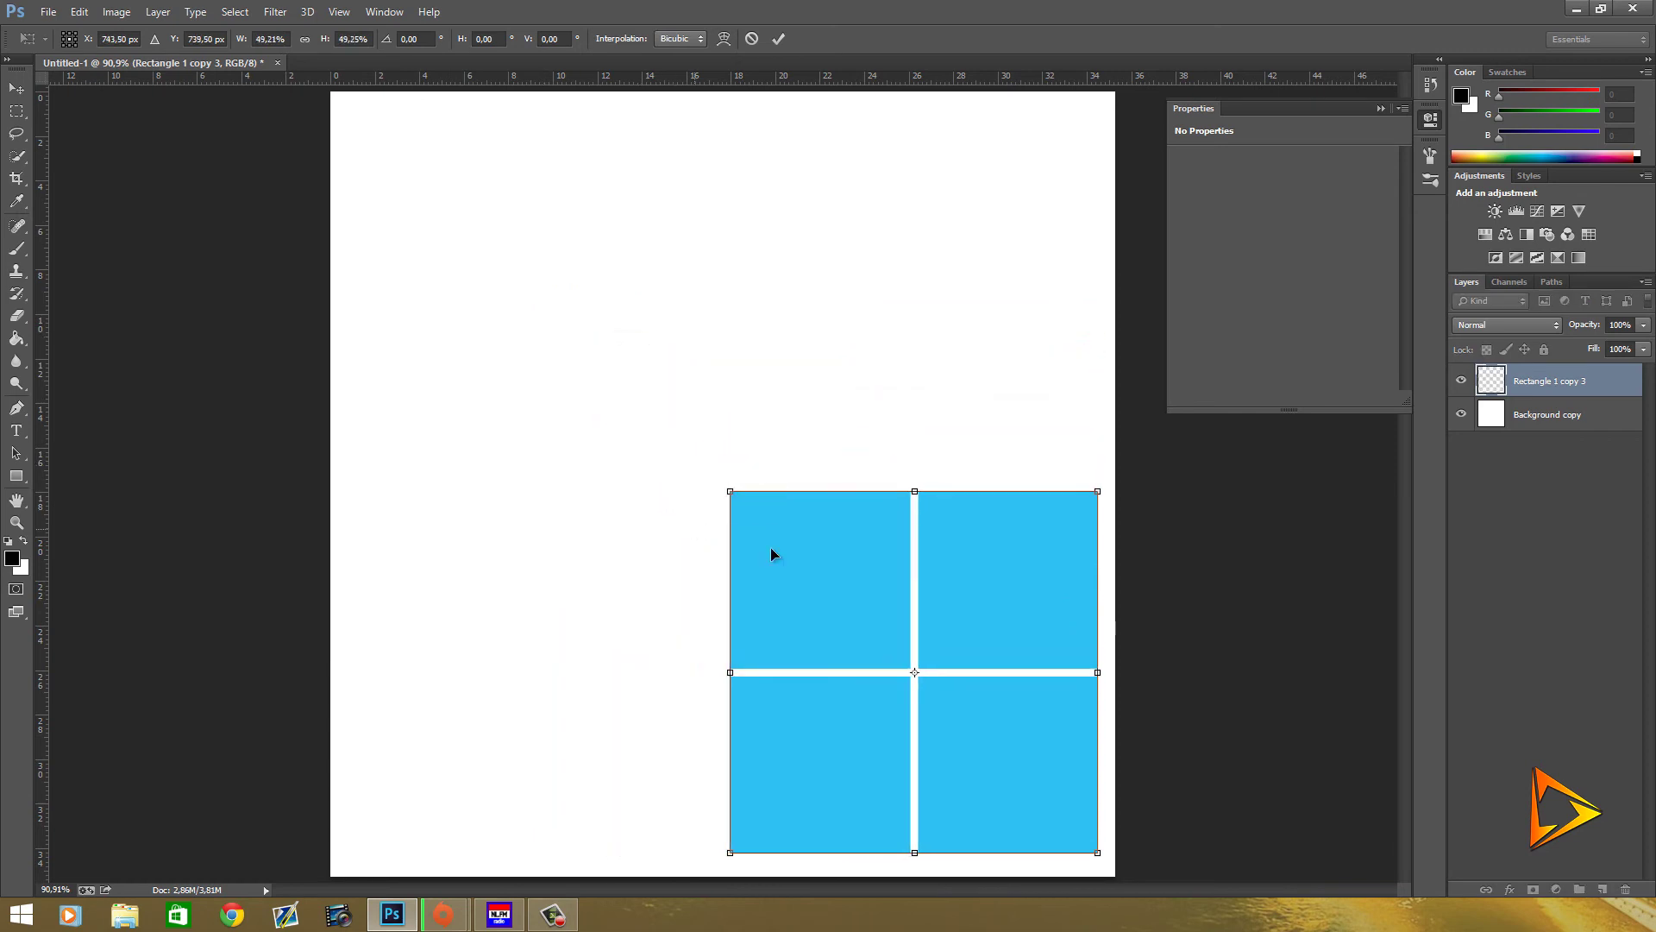
pyautogui.moveTo(823, 575); pyautogui.dragTo(712, 417)
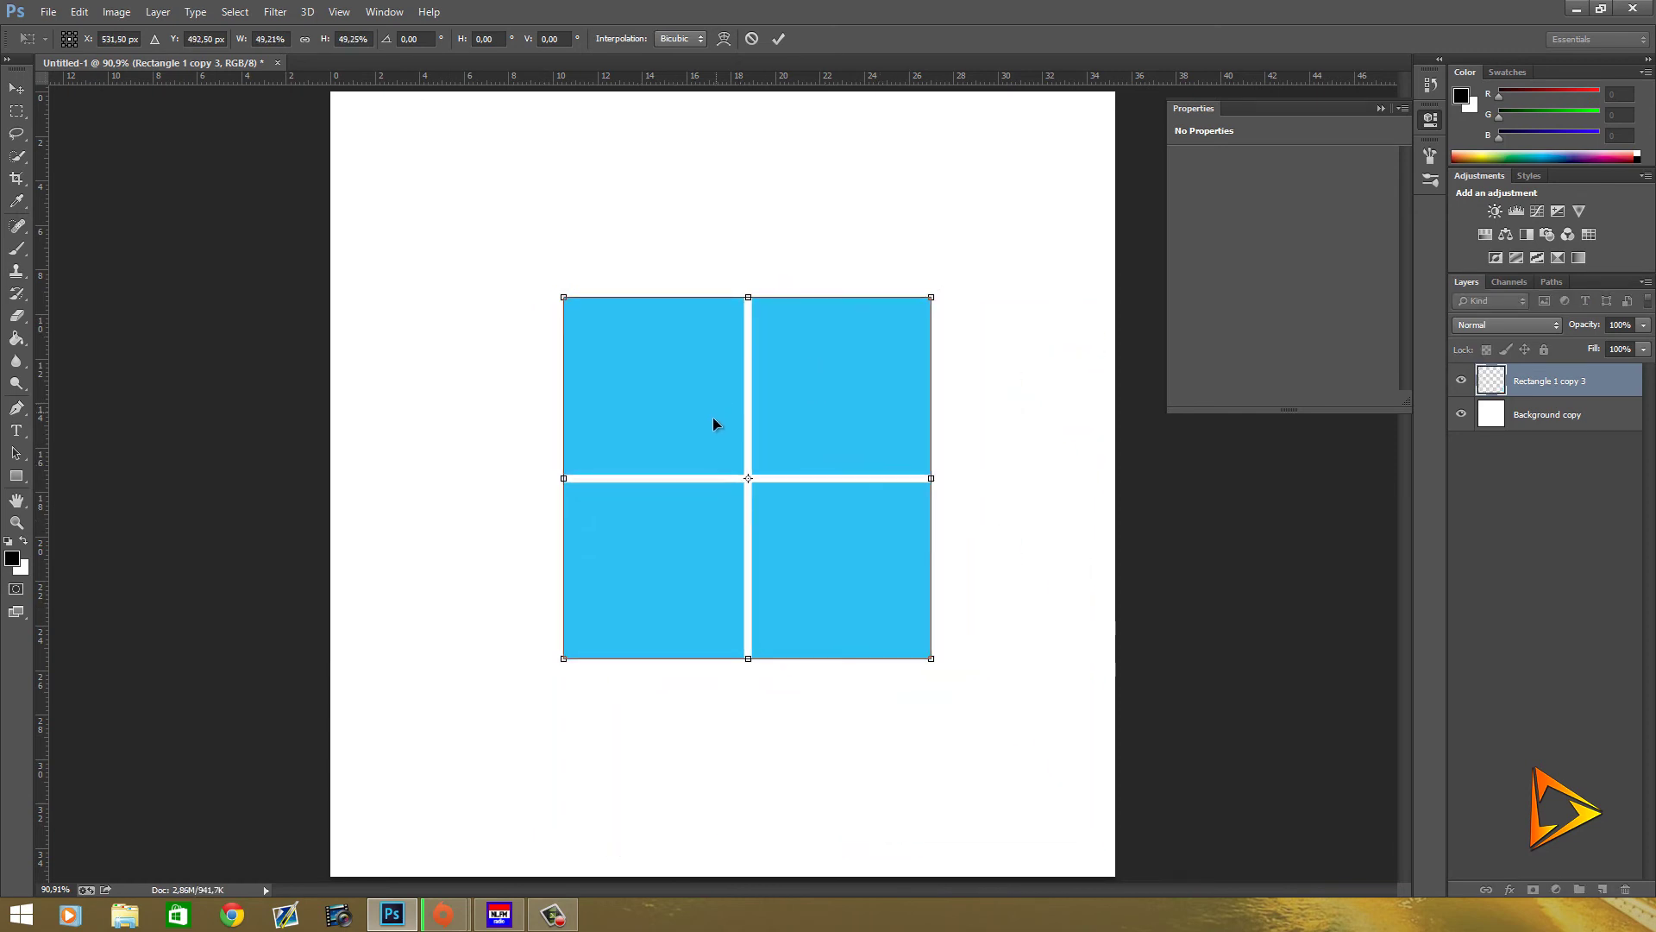
pyautogui.moveTo(562, 478); pyautogui.dragTo(550, 477)
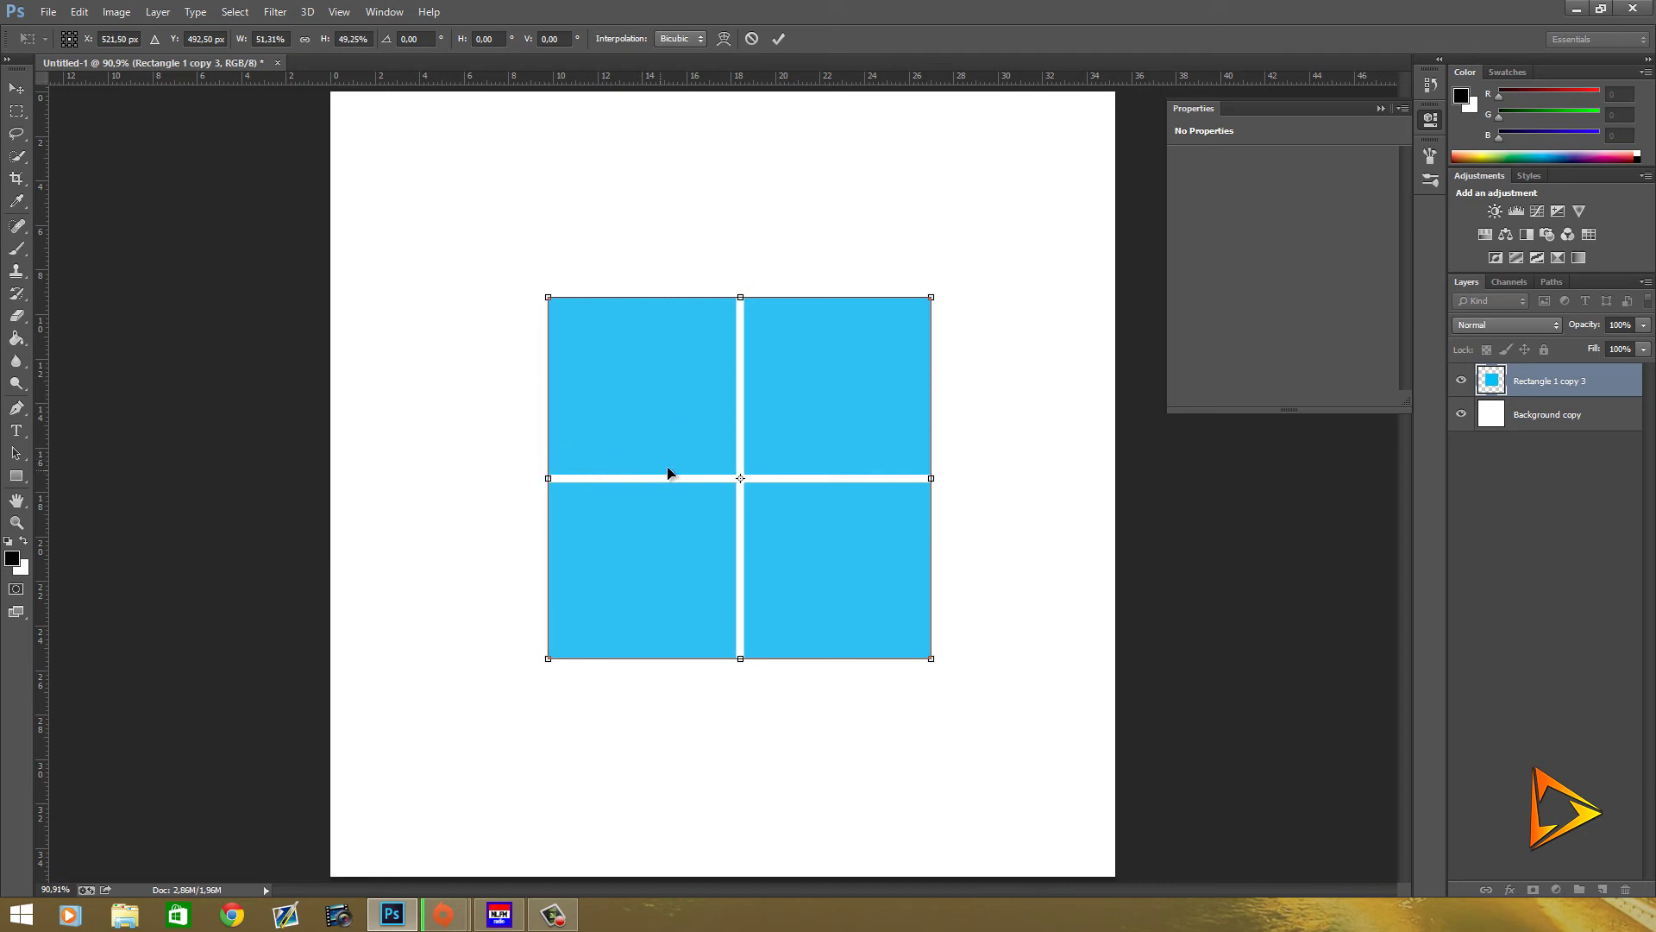
pyautogui.click(778, 38)
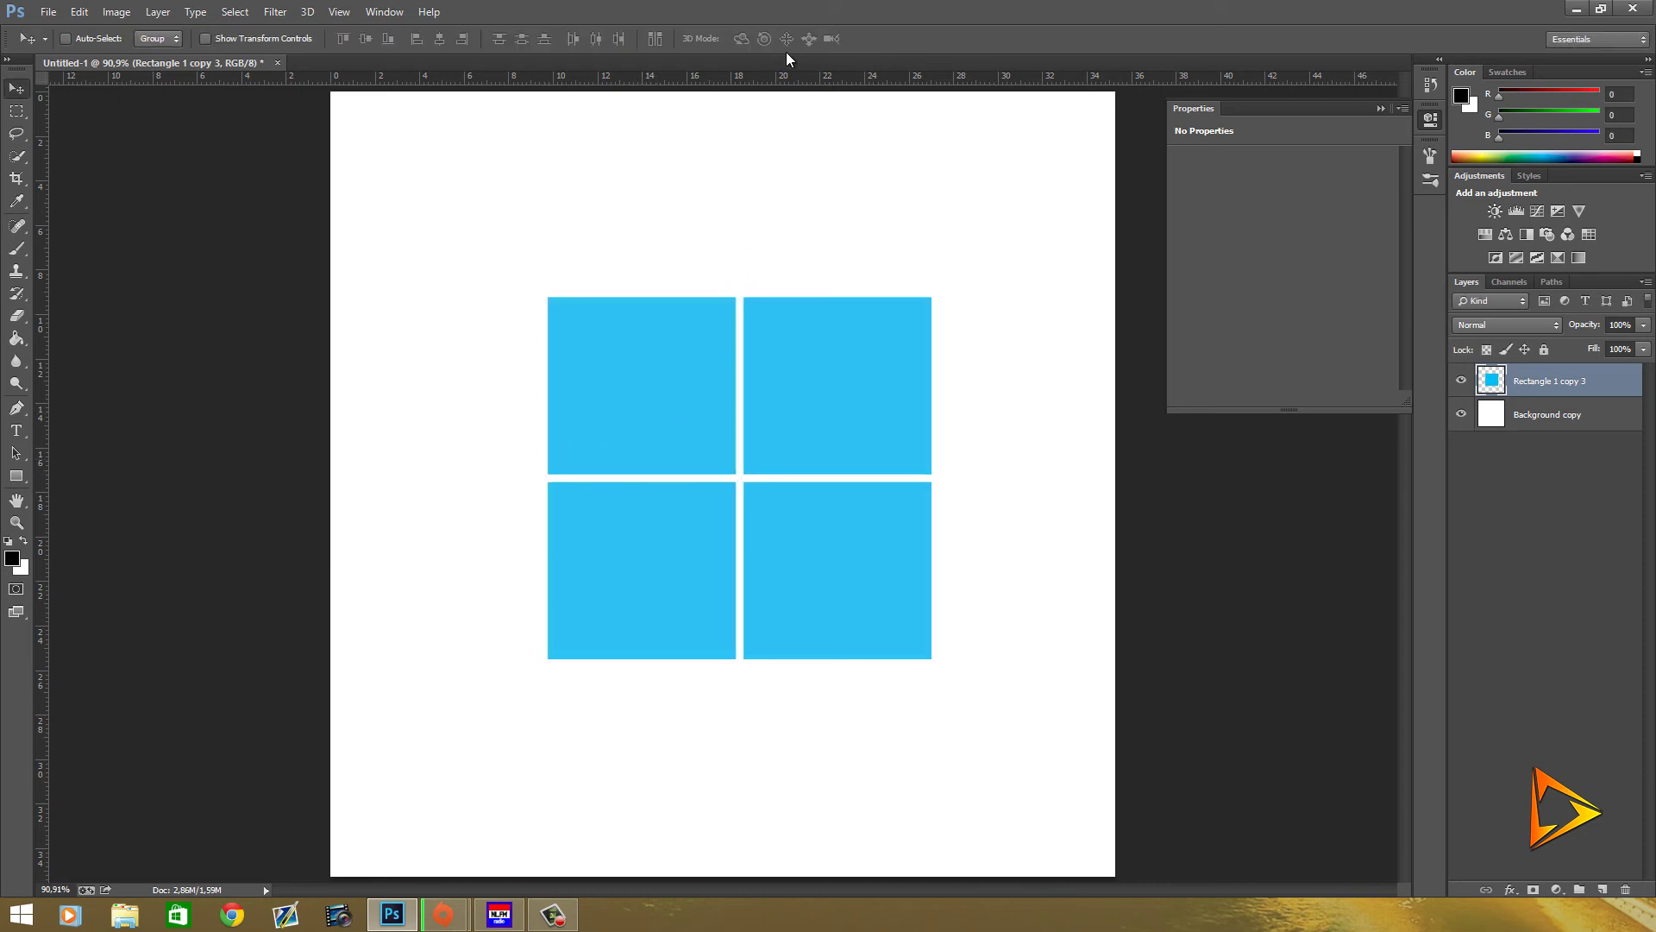
# Perspective-transform the panes by pulling the top-left corner down, then move the logo up.
pyautogui.click(78, 11)
pyautogui.moveTo(105, 365)
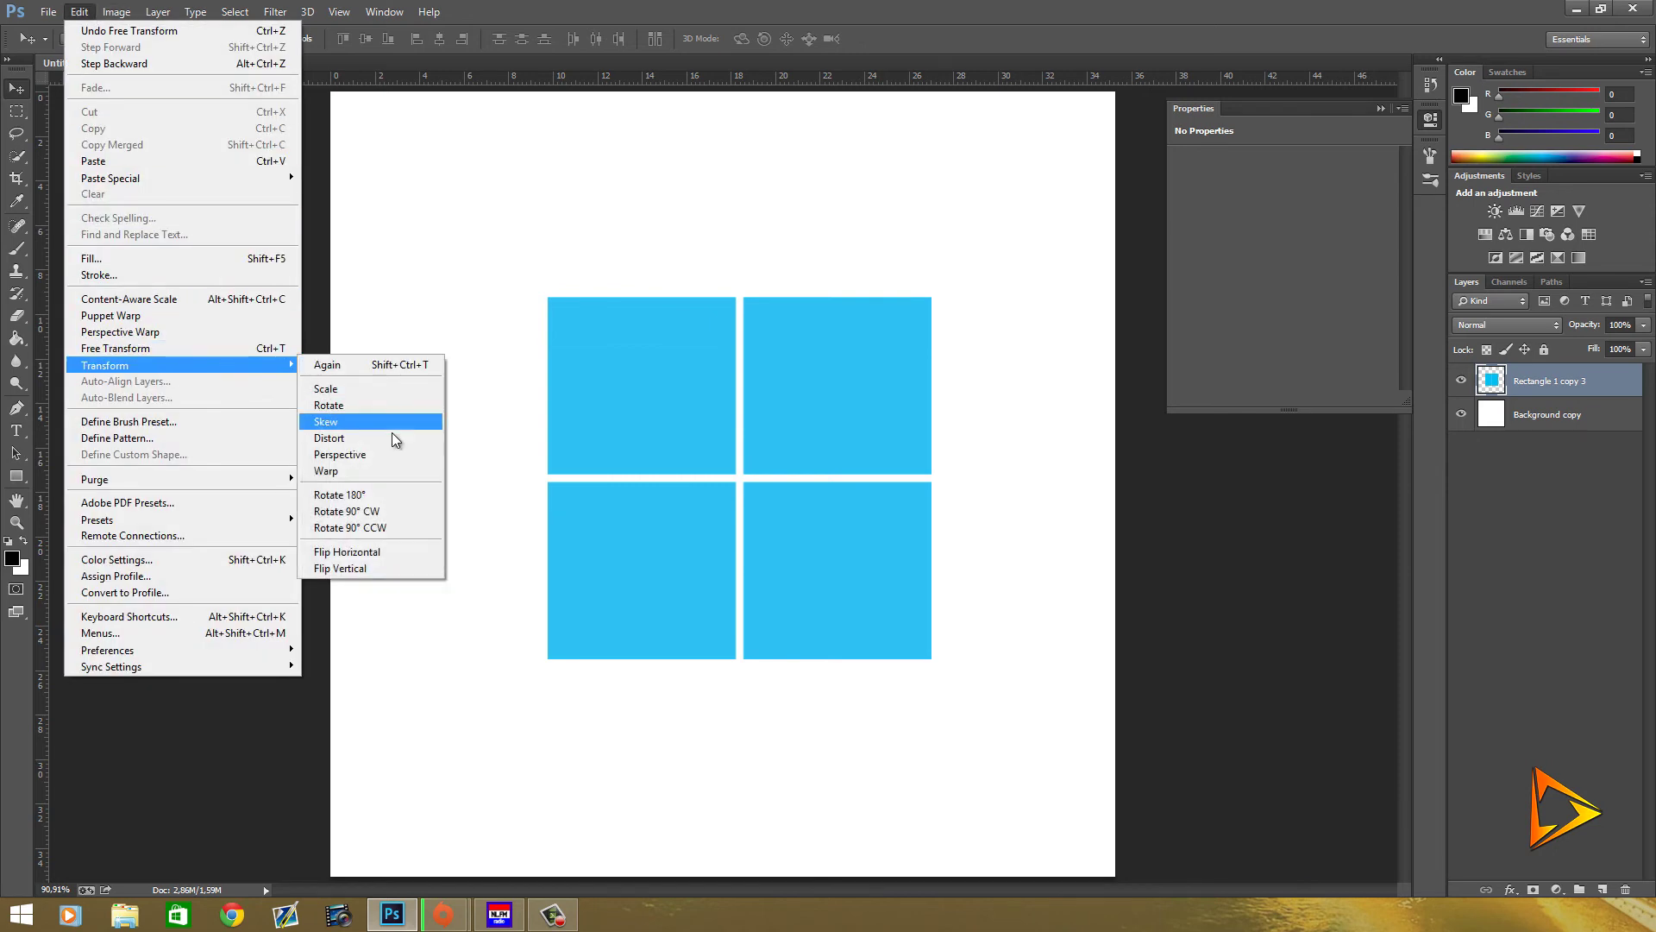
pyautogui.click(430, 463)
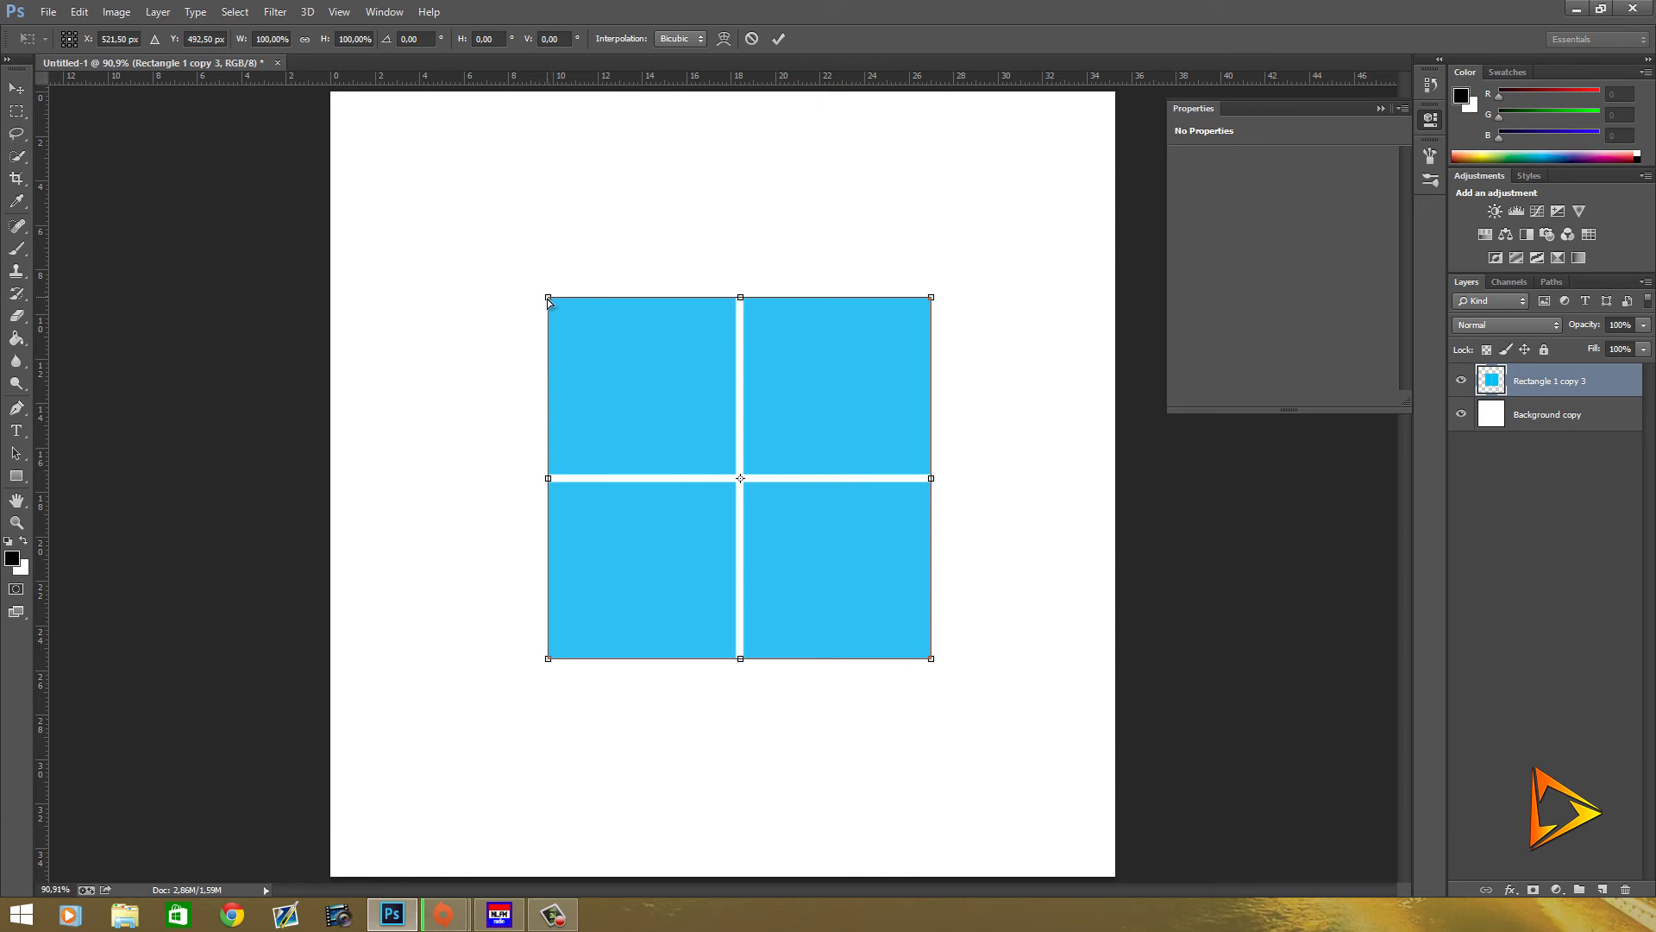
pyautogui.moveTo(546, 298); pyautogui.dragTo(547, 308)
pyautogui.moveTo(545, 317); pyautogui.dragTo(529, 348)
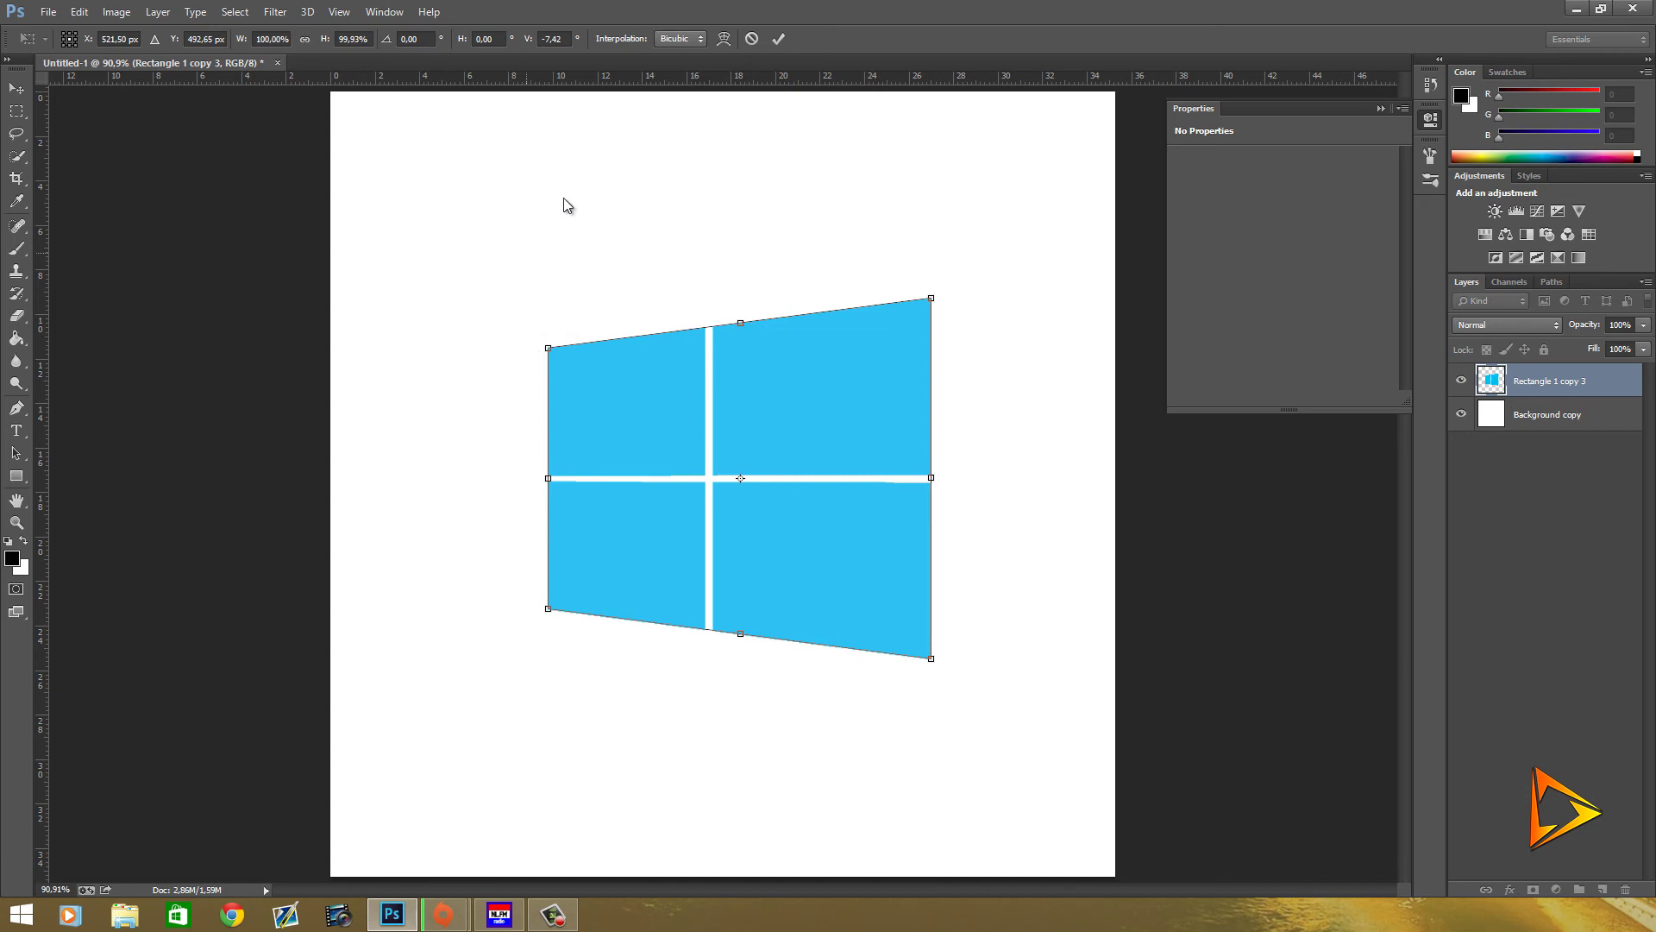
pyautogui.click(774, 45)
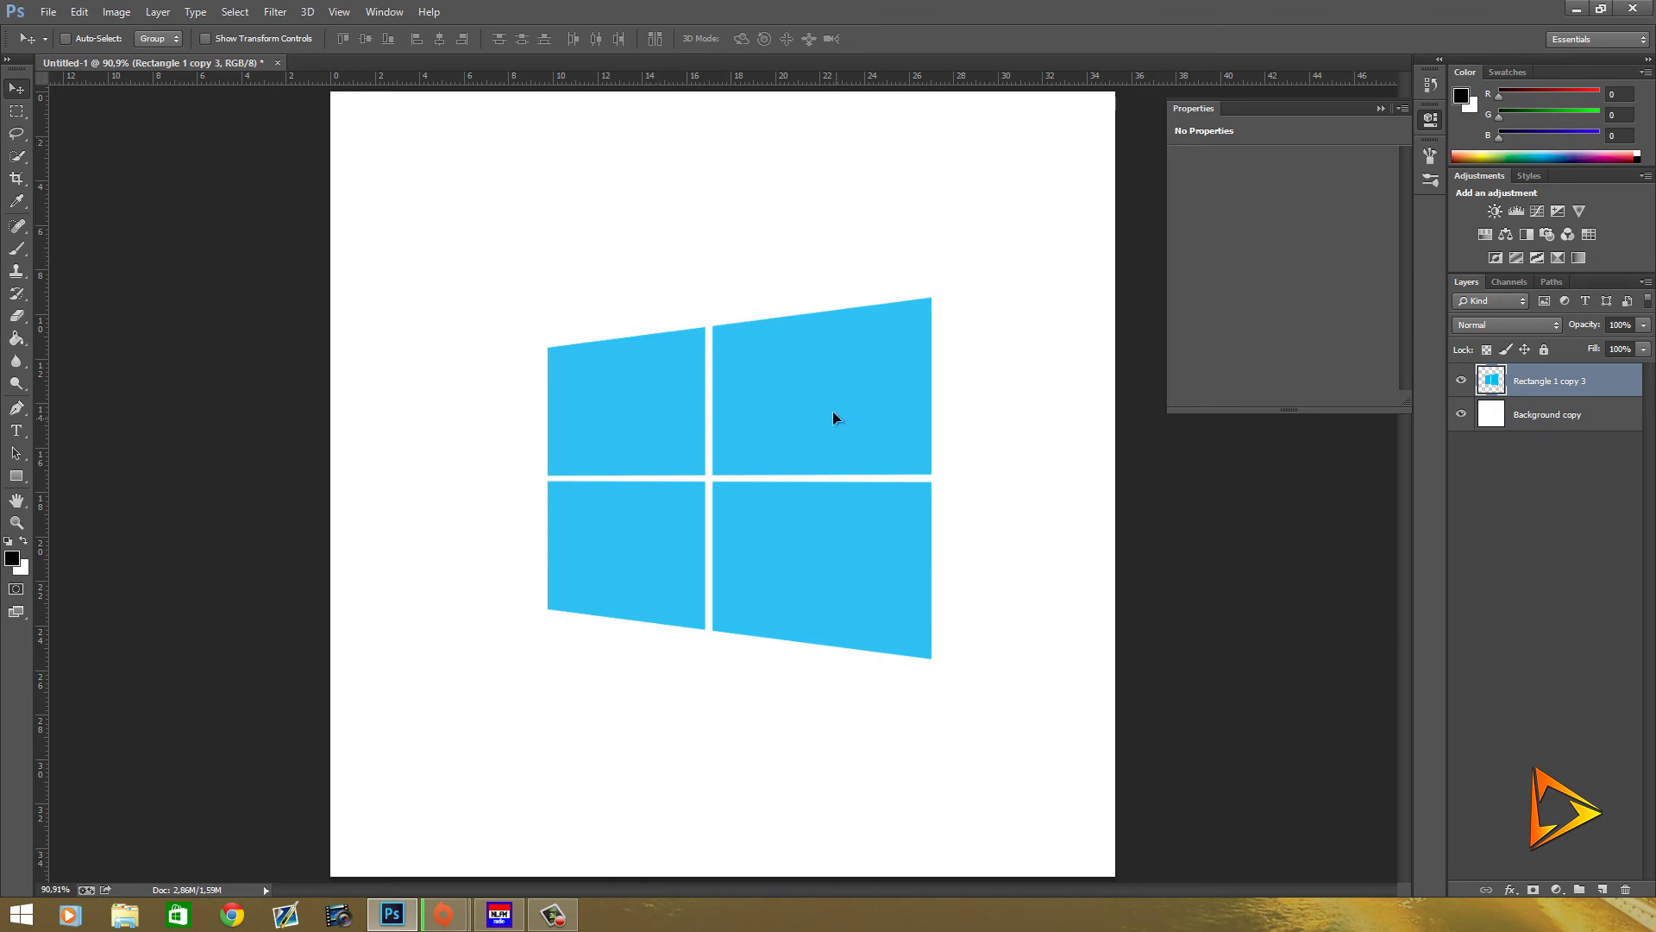
pyautogui.moveTo(833, 418); pyautogui.dragTo(800, 297)
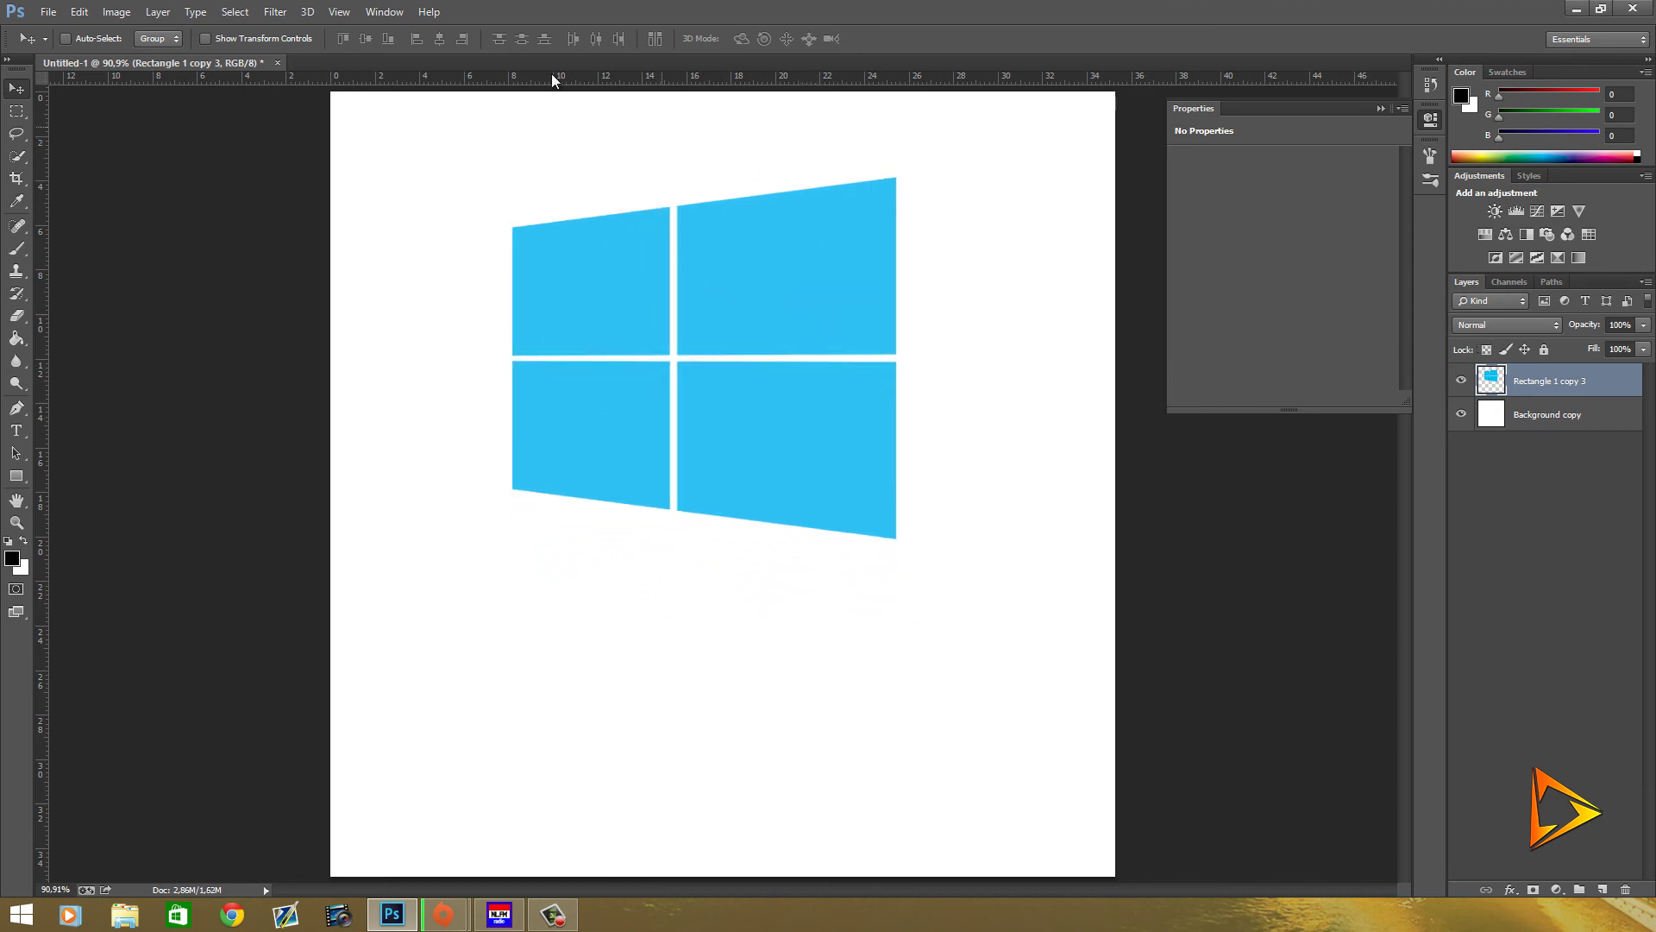
# Free-transform the four-pane logo to about 143%, then nudge it into the canvas centre.
pyautogui.click(71, 14)
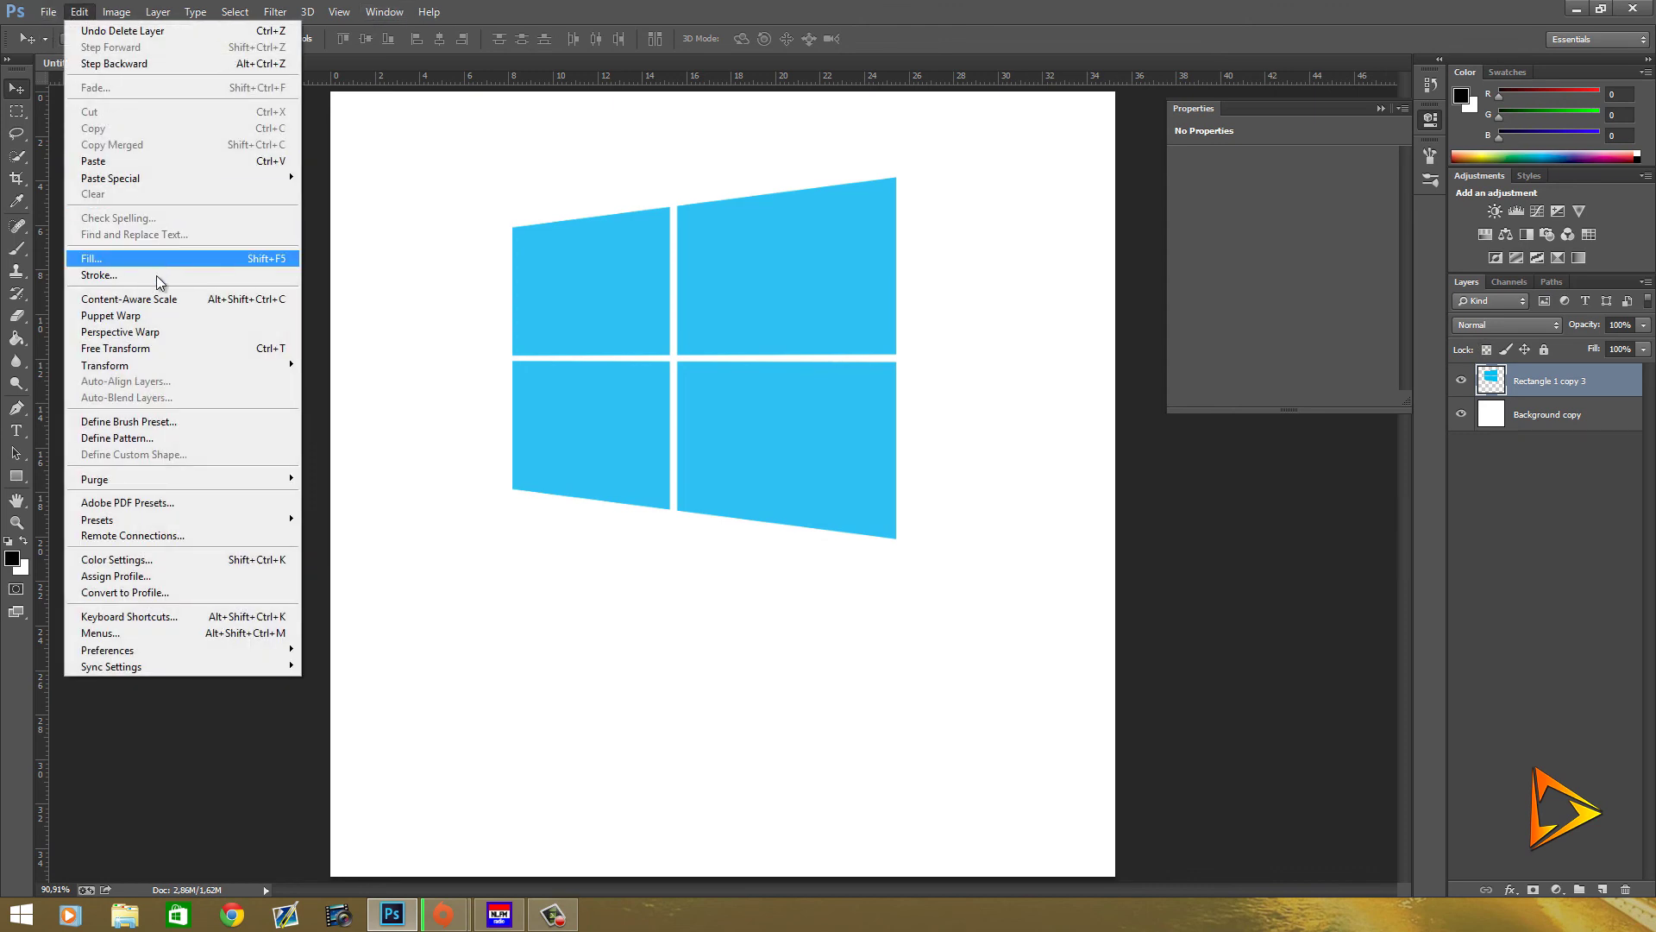
pyautogui.click(181, 350)
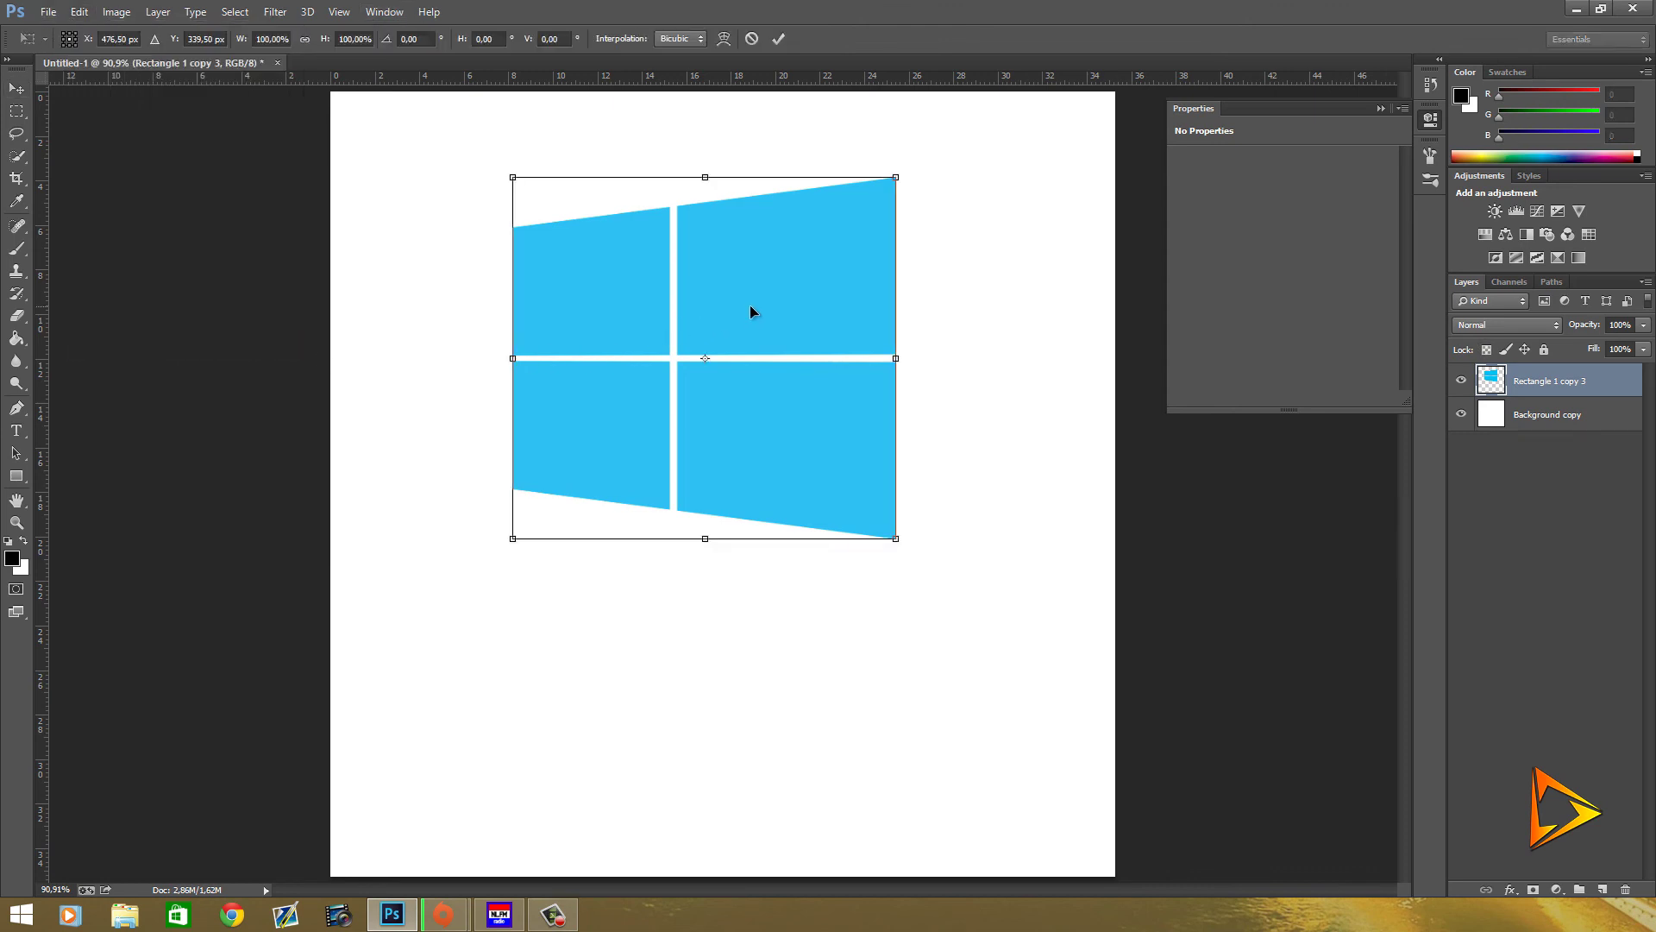
pyautogui.moveTo(749, 304); pyautogui.dragTo(652, 292)
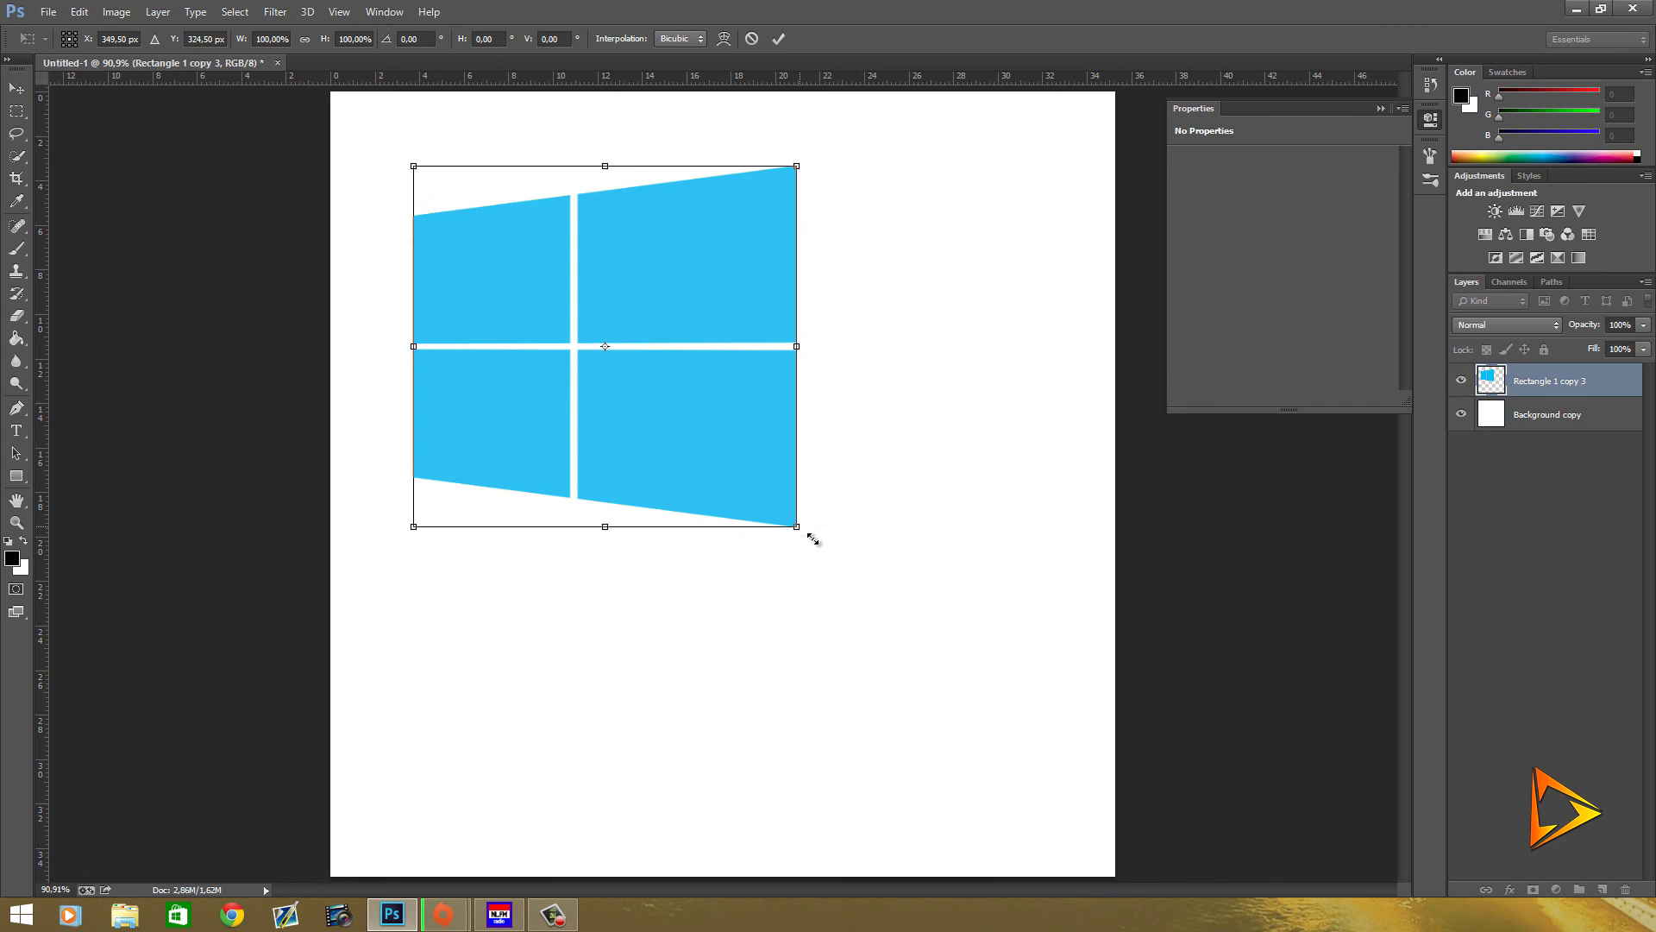
pyautogui.moveTo(813, 539)
pyautogui.mouseDown()
pyautogui.moveTo(986, 658)
pyautogui.moveTo(978, 694)
pyautogui.mouseUp()
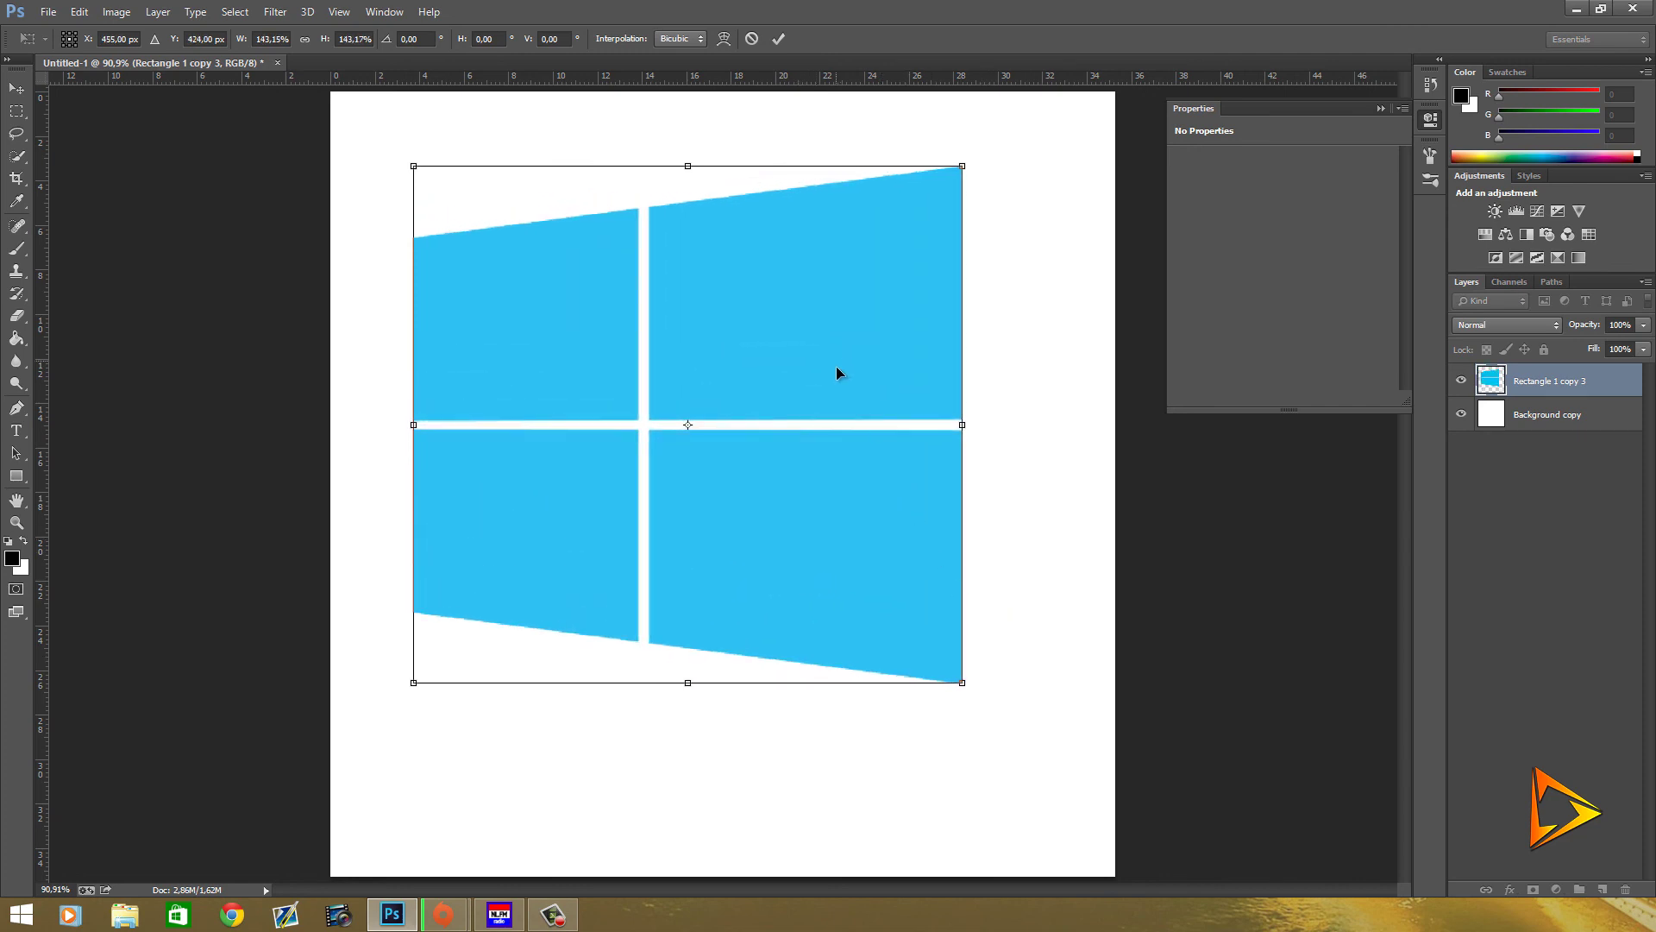
pyautogui.moveTo(837, 367); pyautogui.dragTo(882, 414)
pyautogui.press('Return')
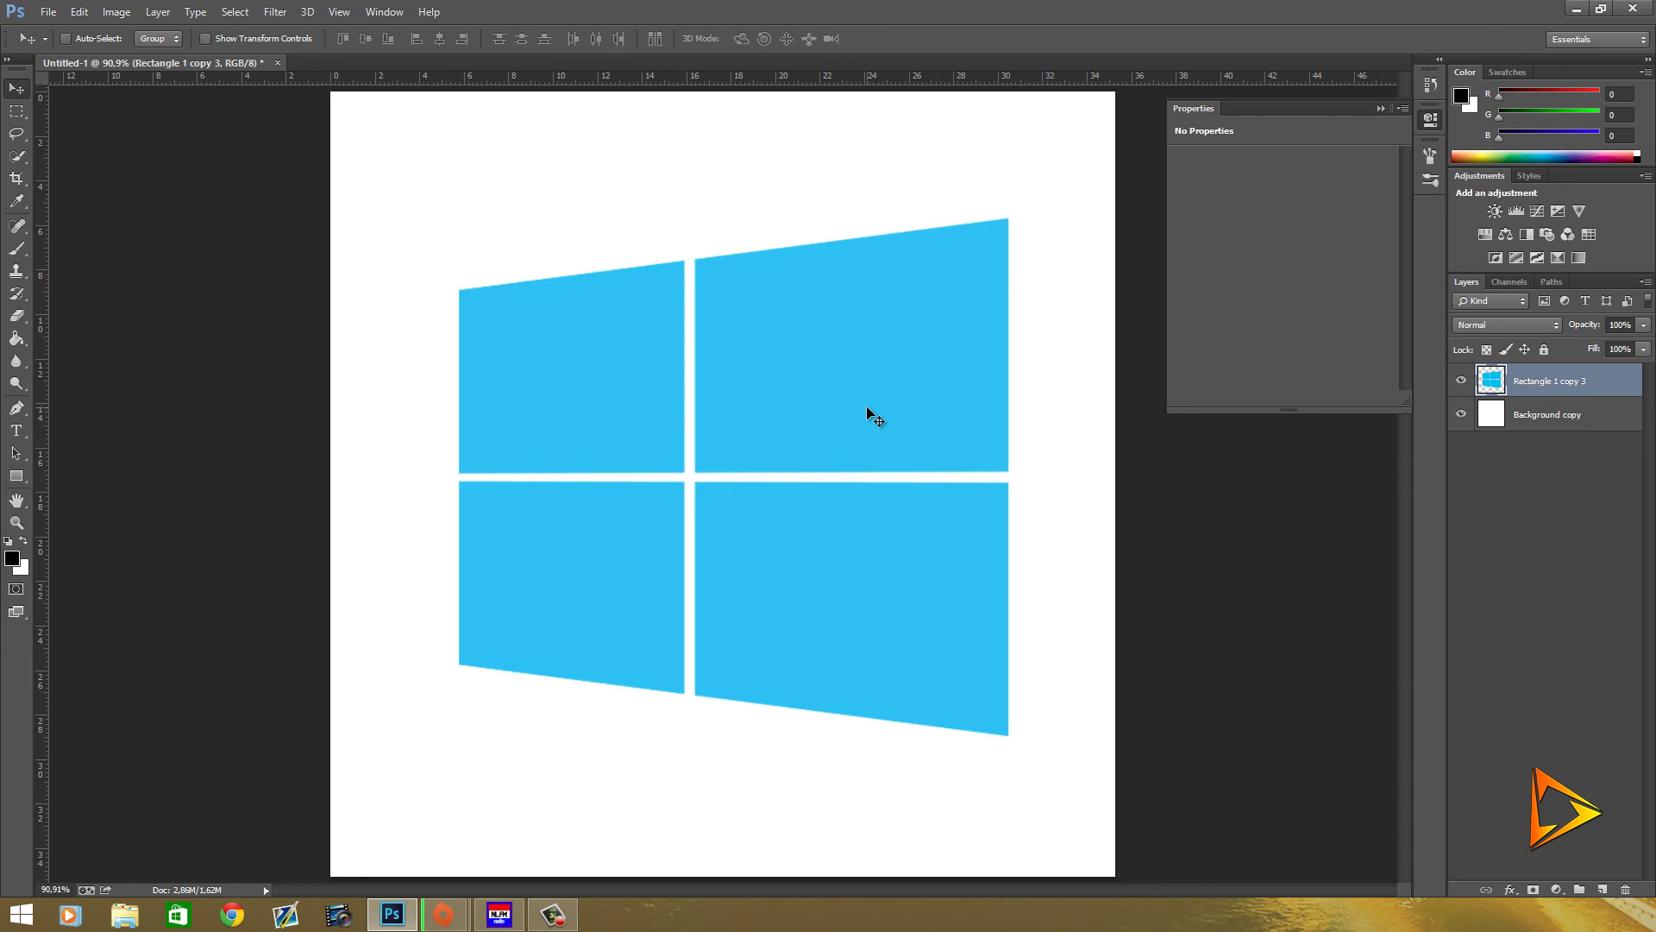
pyautogui.moveTo(872, 386); pyautogui.dragTo(855, 396)
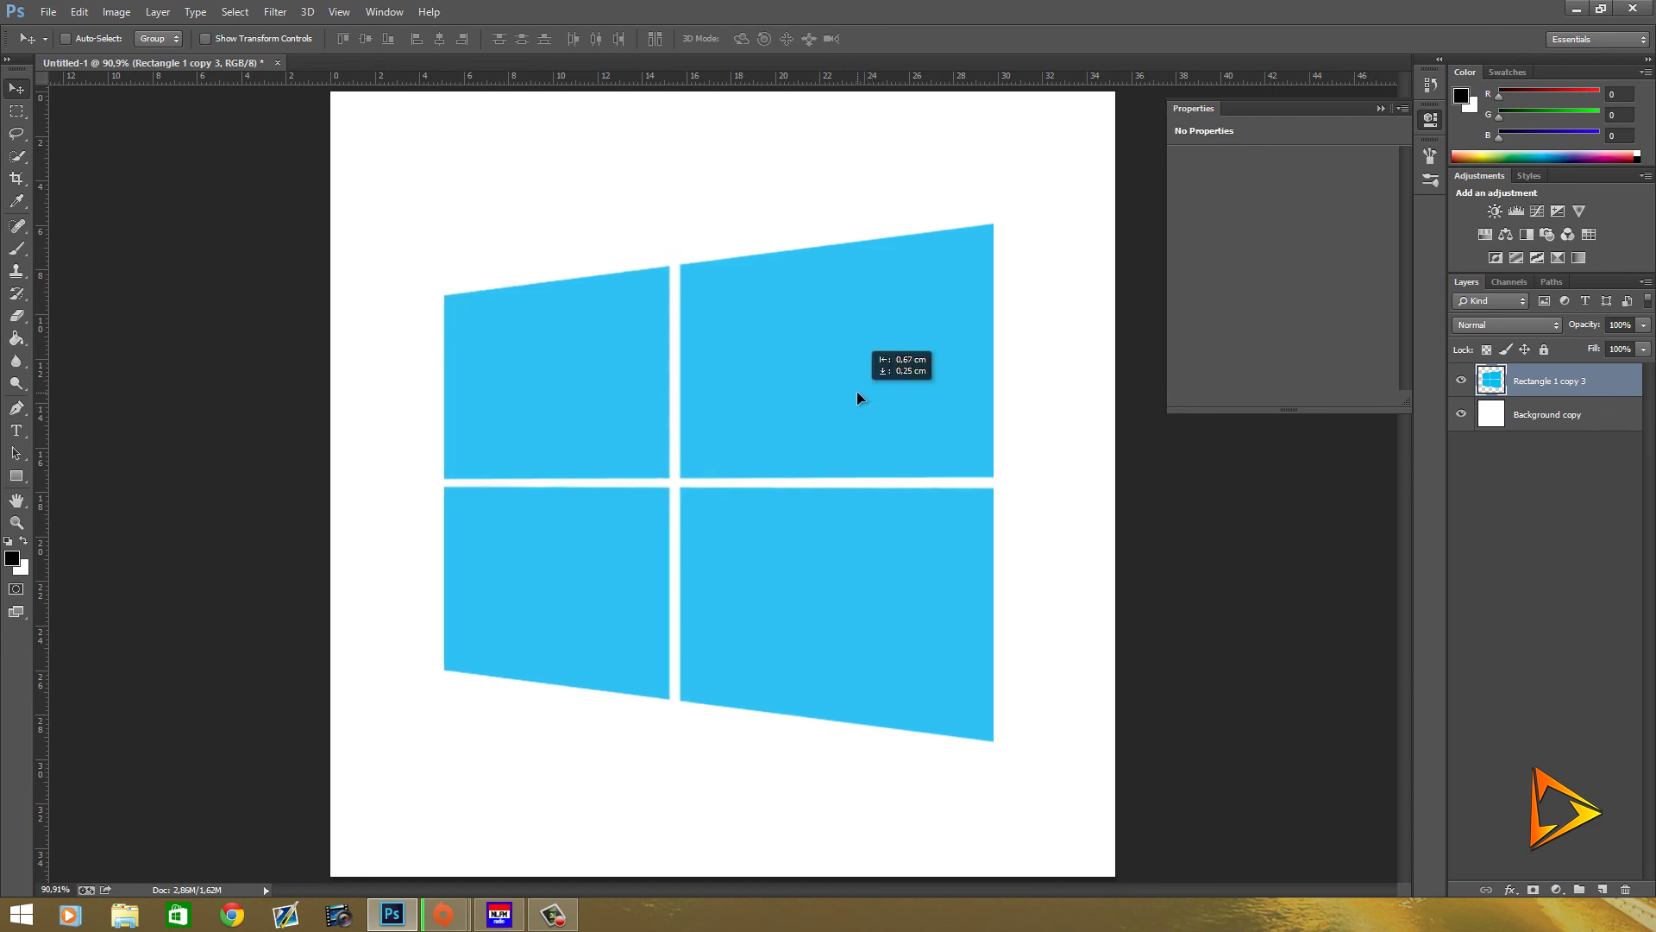